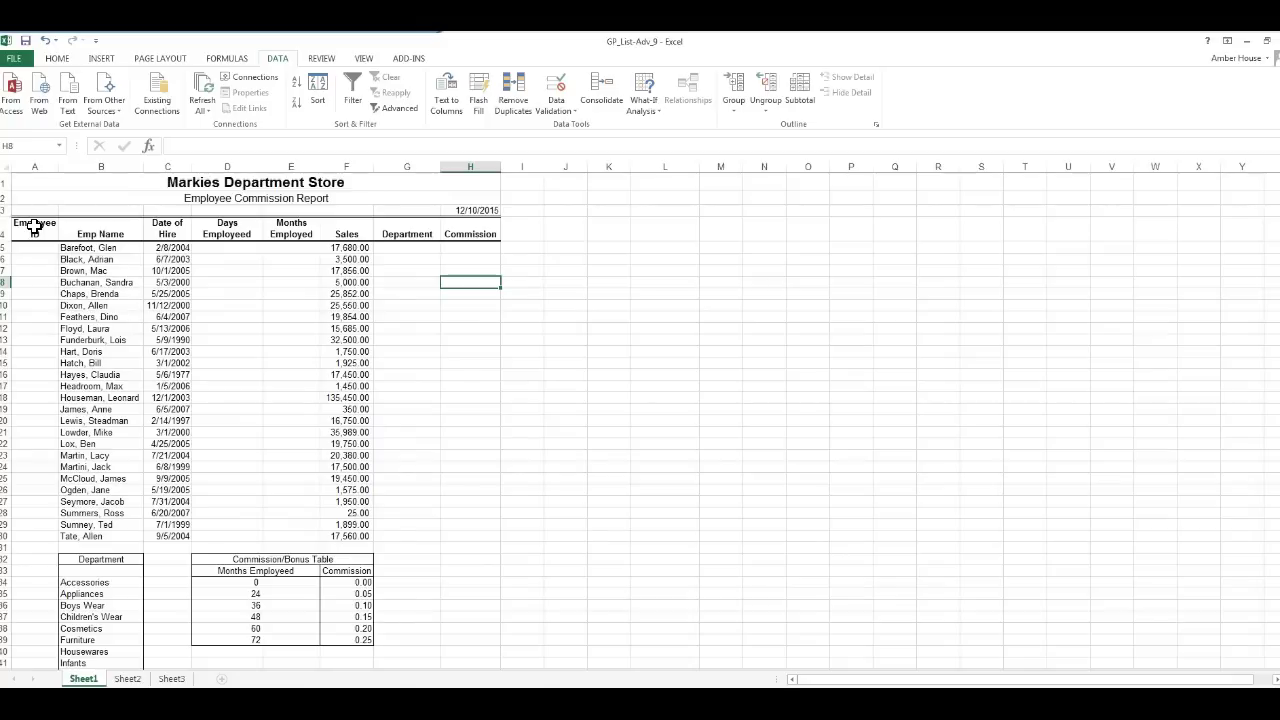
- Turn on filter dropdowns for the column headings in row 4
left_click_drag(34, 226, 487, 231)
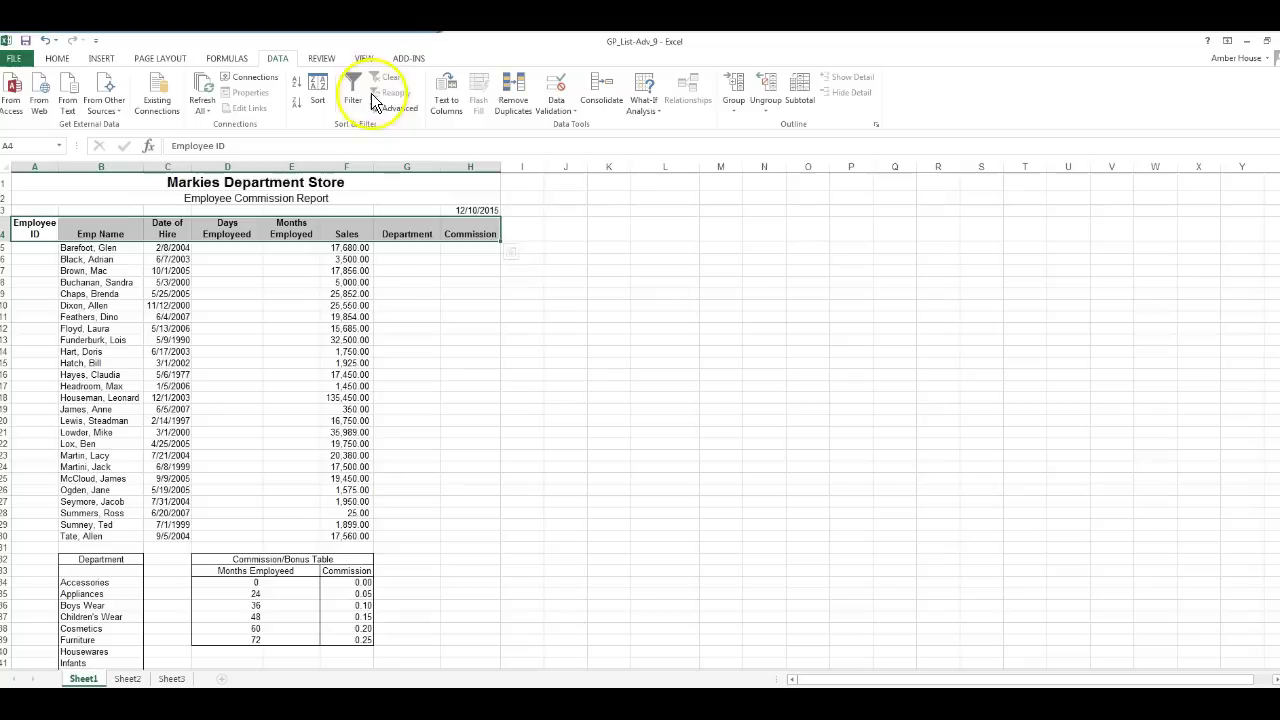
left_click(350, 88)
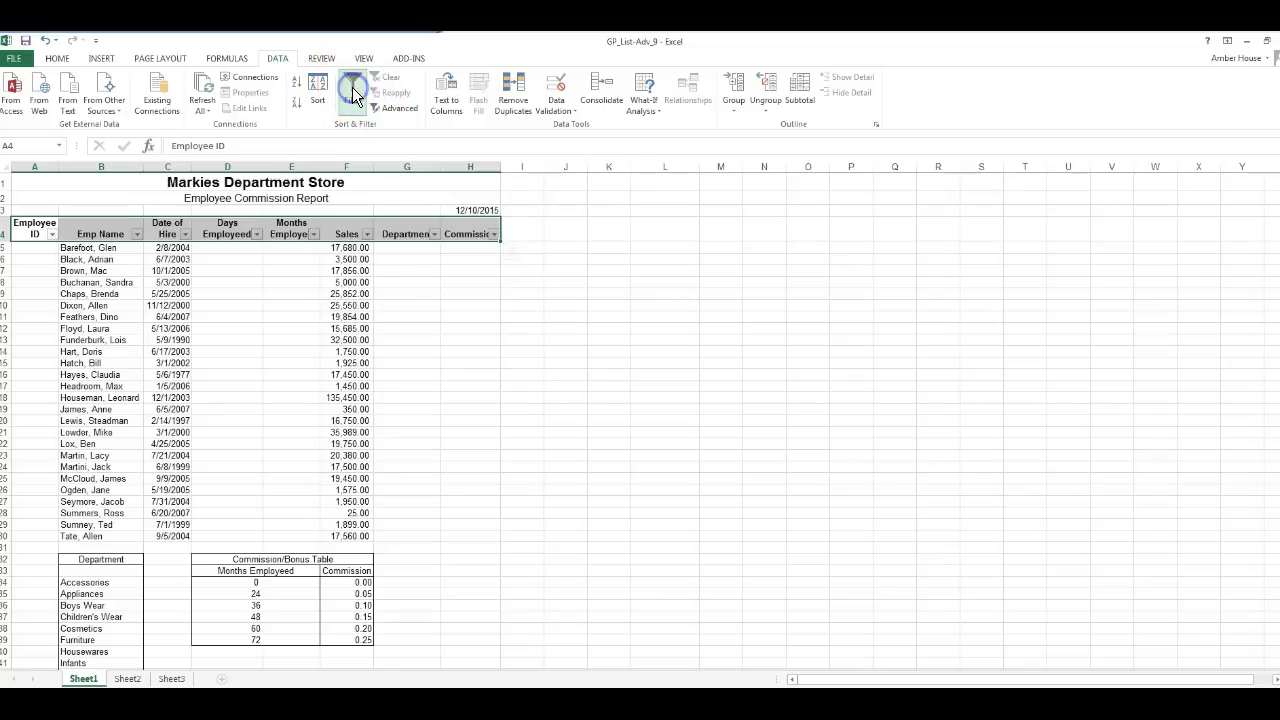
left_click(267, 314)
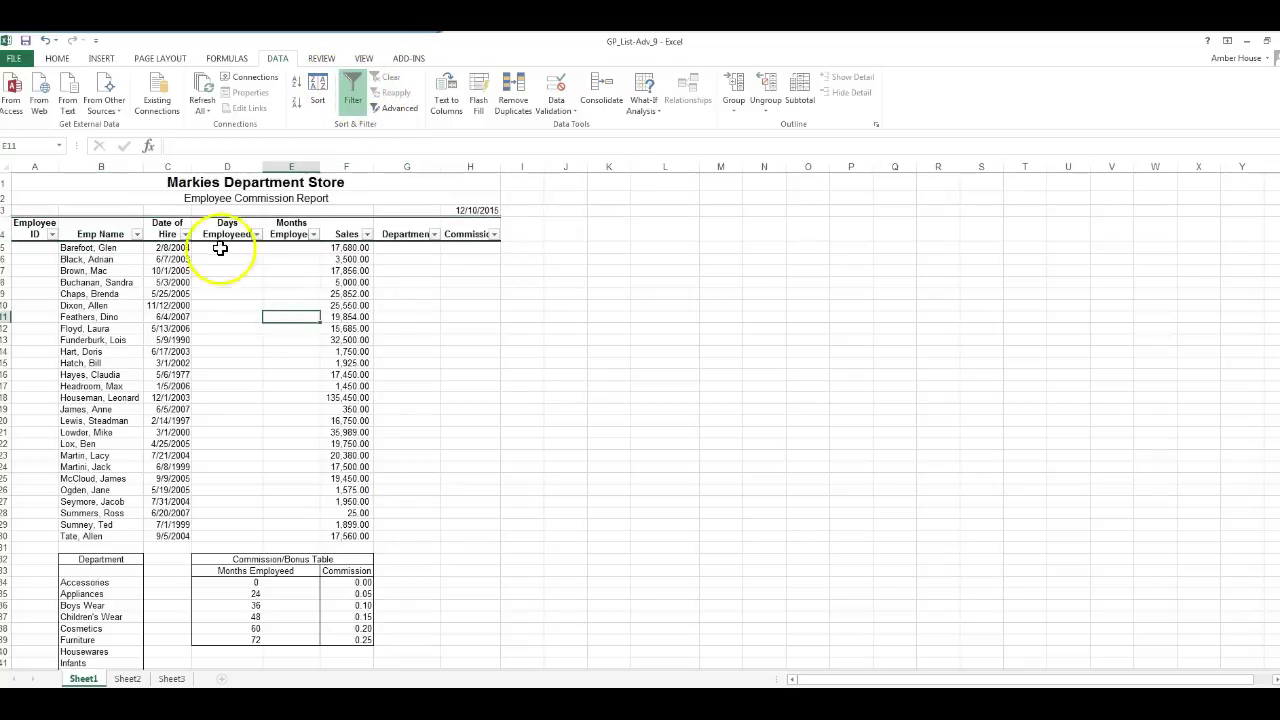
- Test the Date of Hire filter with 2004, then clear it so all employees show
left_click(185, 234)
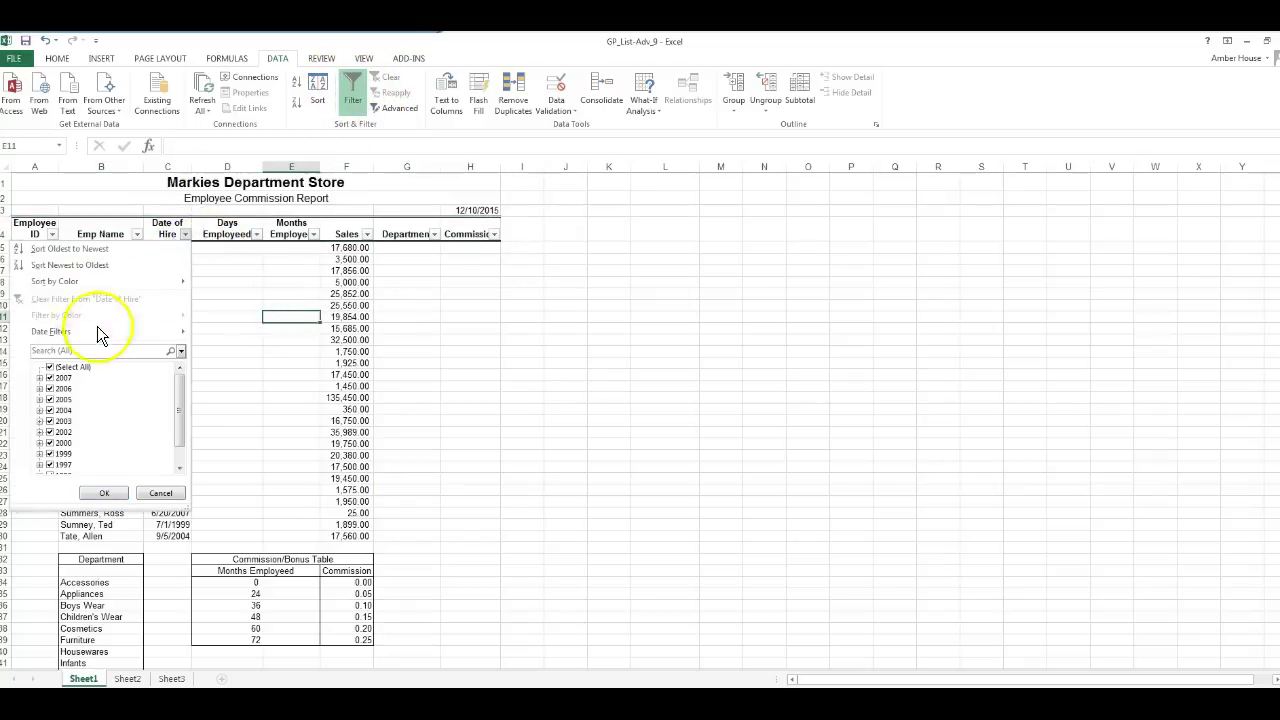
left_click(82, 349)
type("2004")
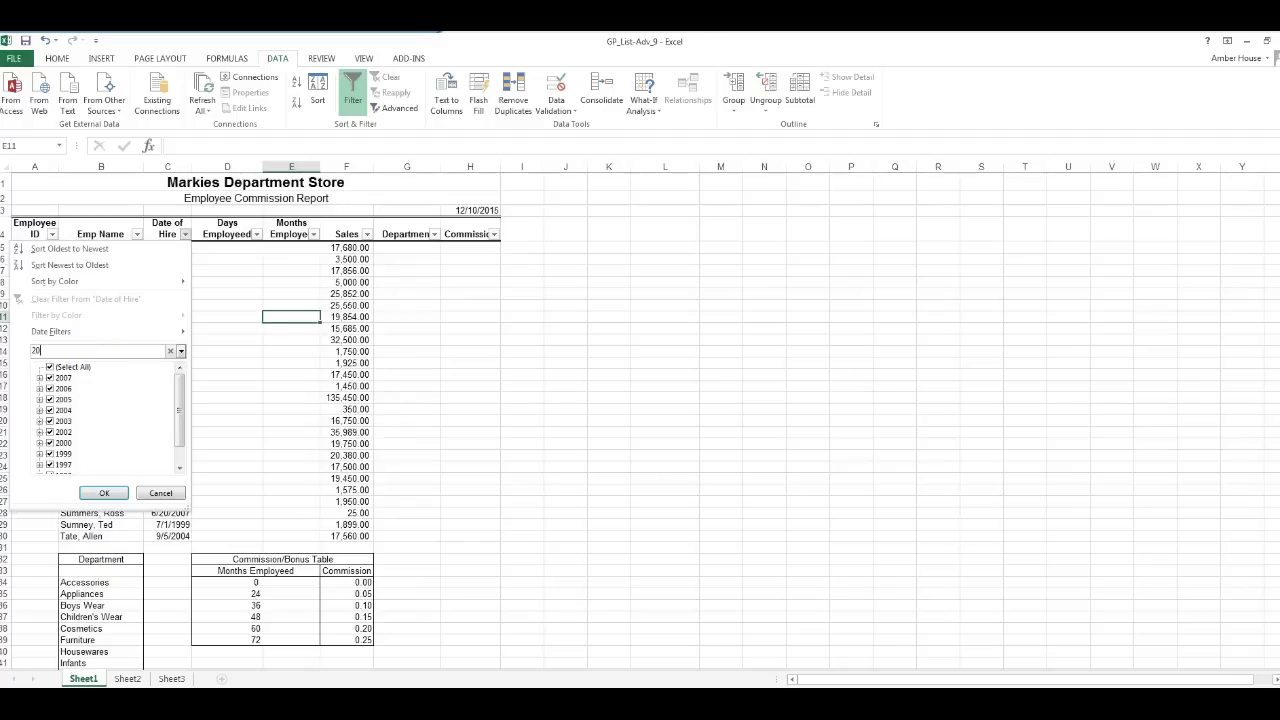
left_click(97, 490)
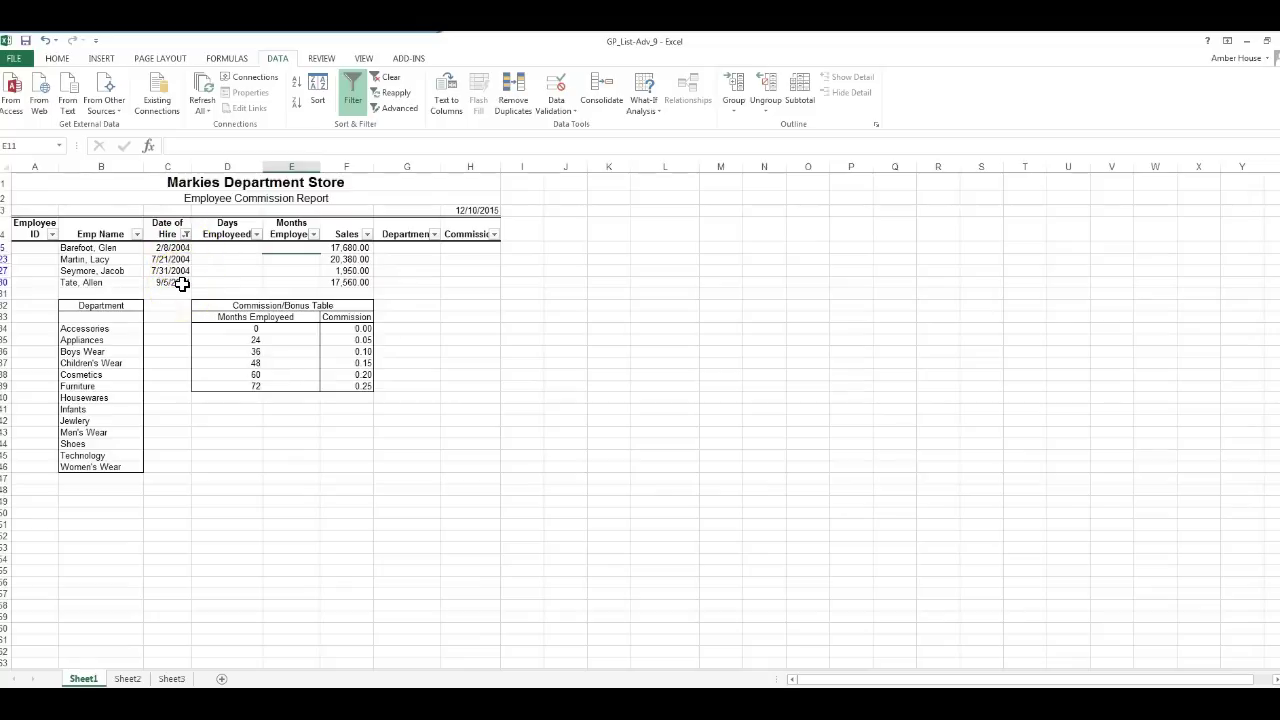
left_click(185, 234)
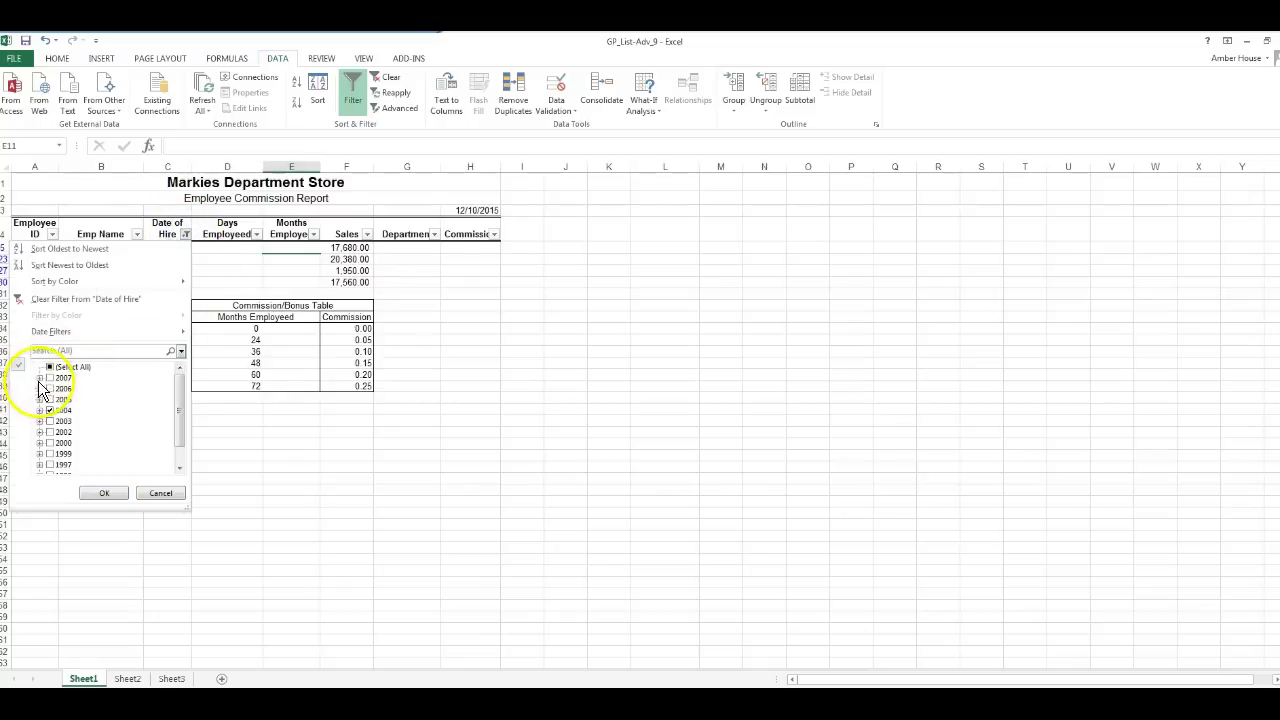
left_click(50, 304)
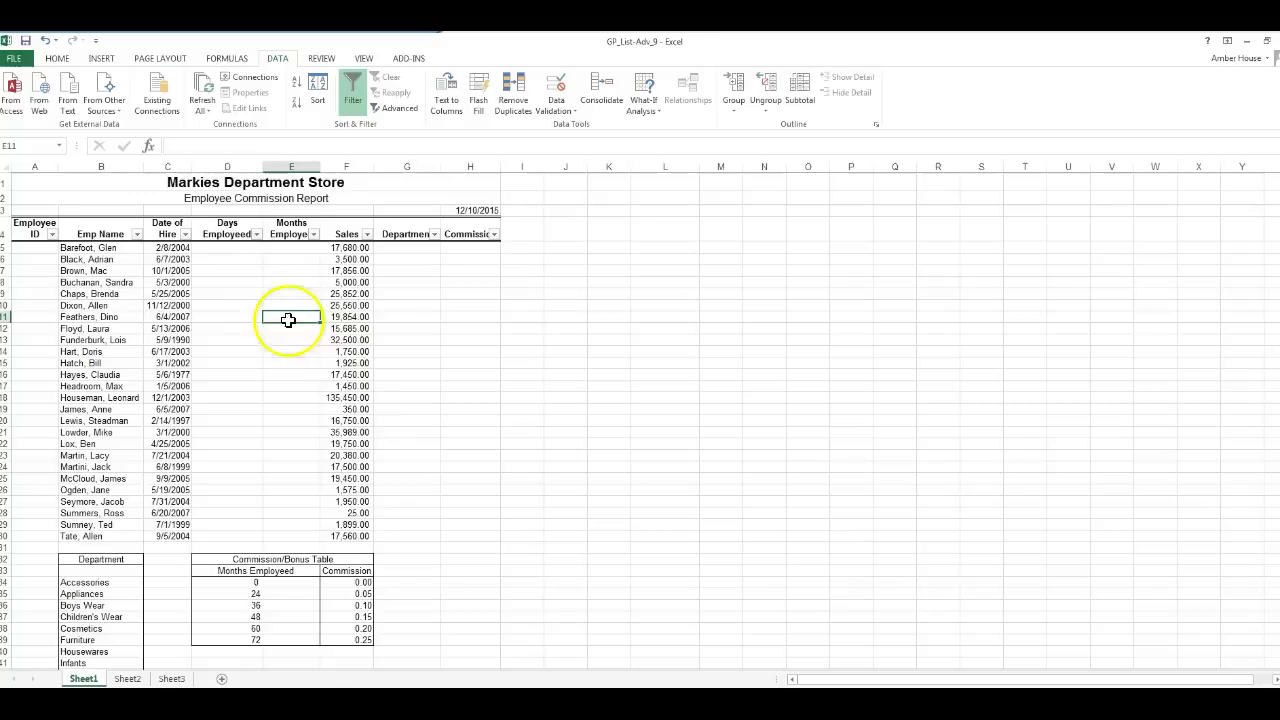
left_click(241, 250)
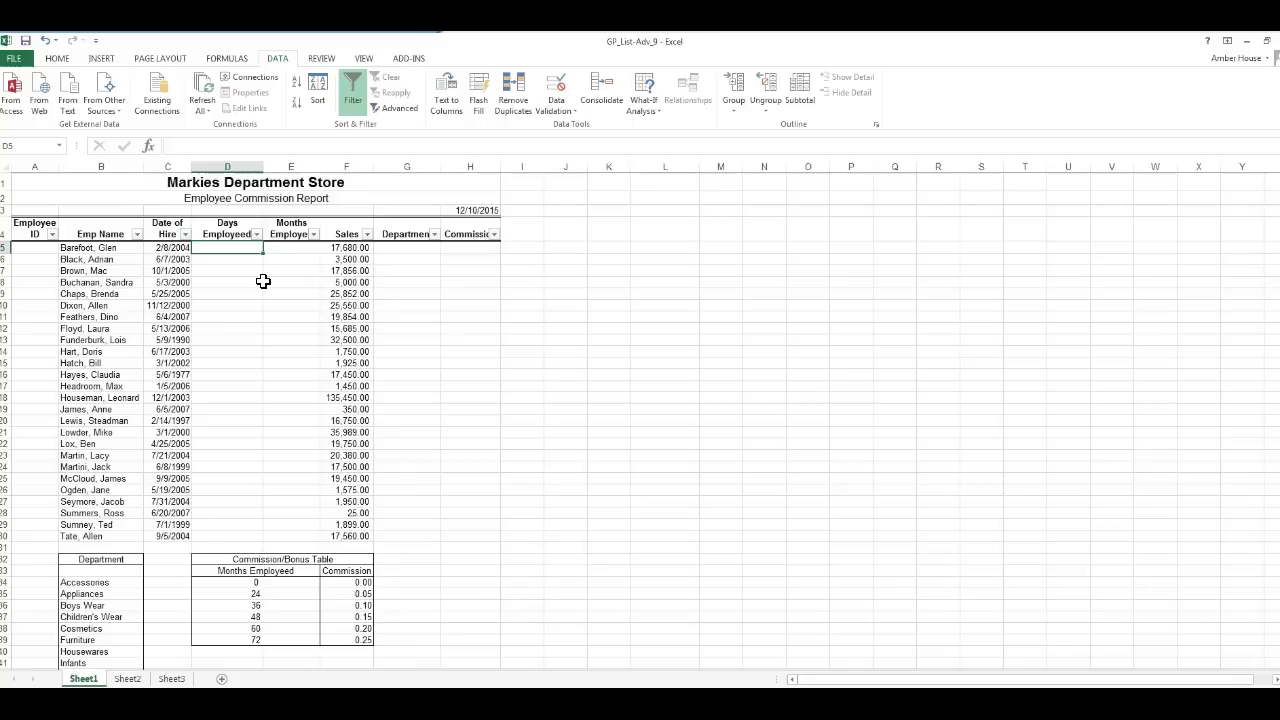
left_click(260, 271)
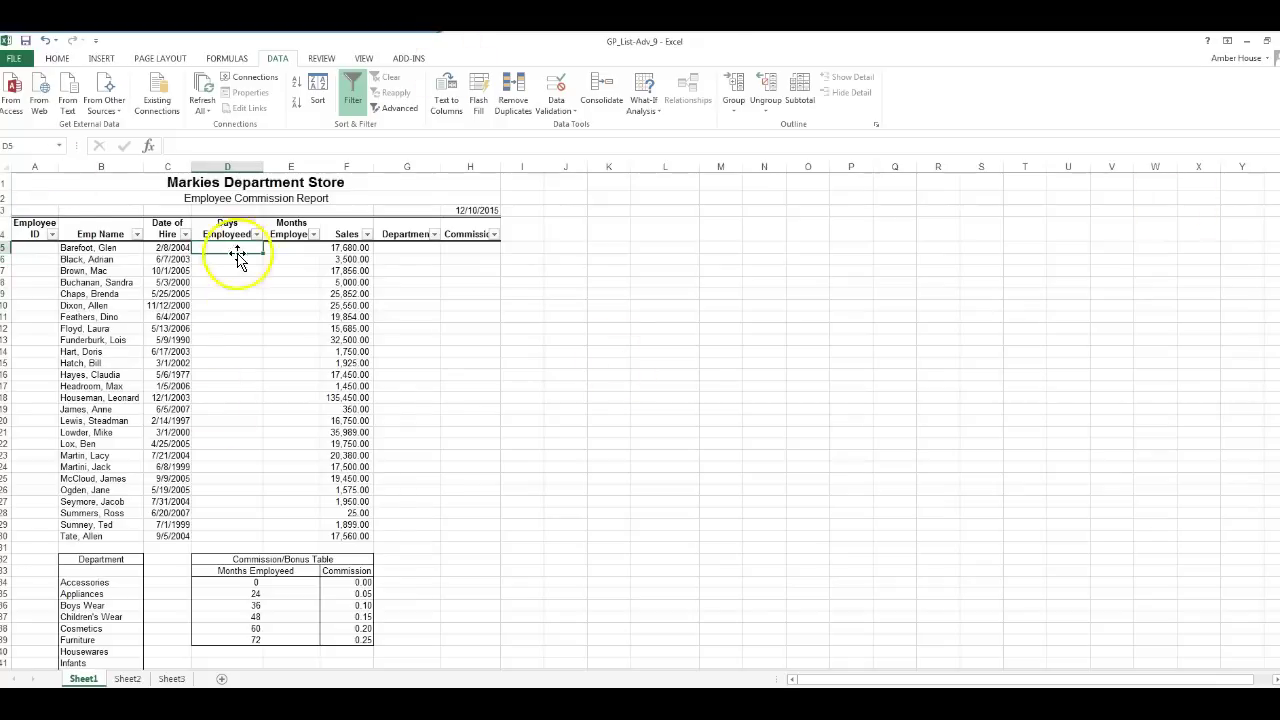
- Enter Employee IDs 001 through 005 in cells A5:A9
left_click(45, 247)
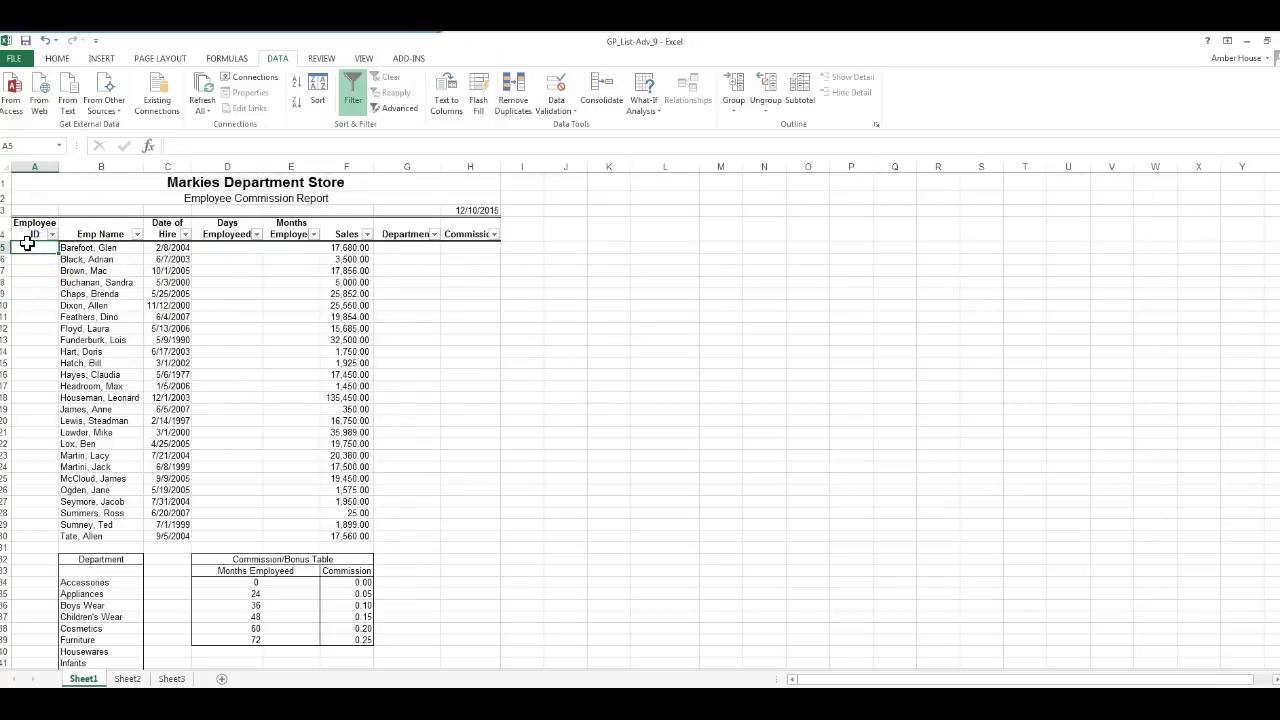
type("001")
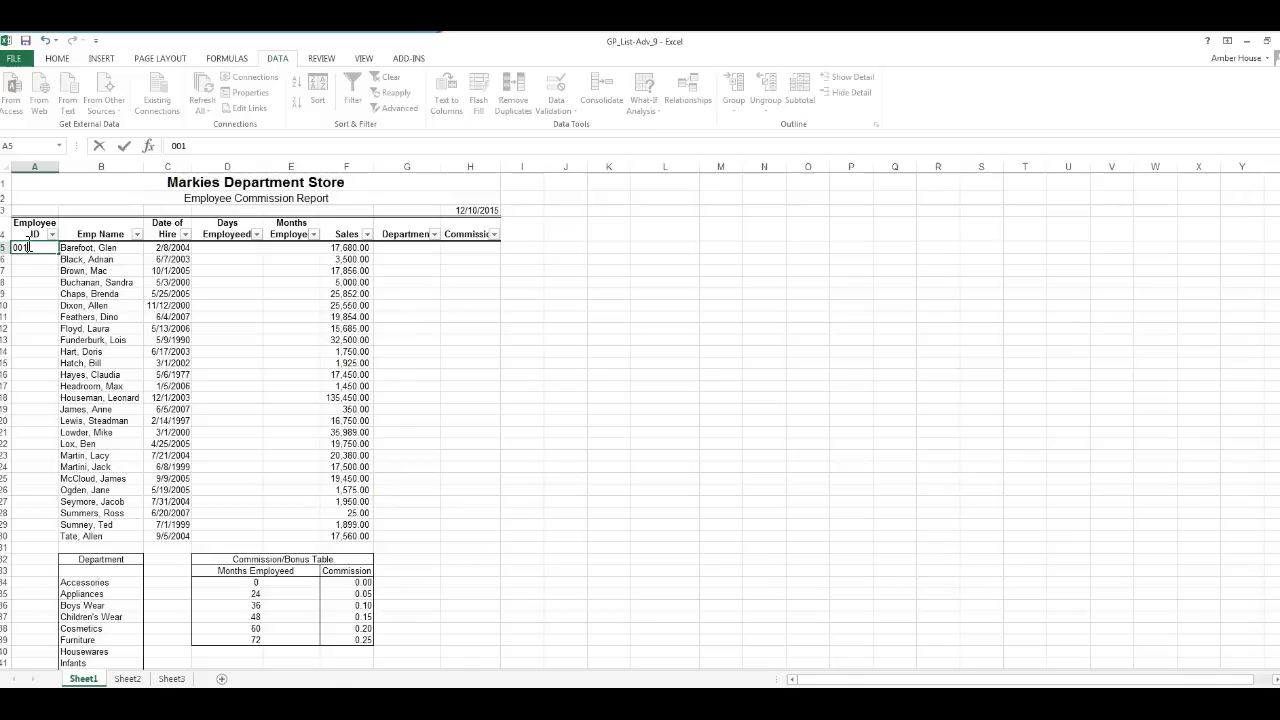
key("Return")
type("003")
key("BackSpace")
type("2")
key("Return")
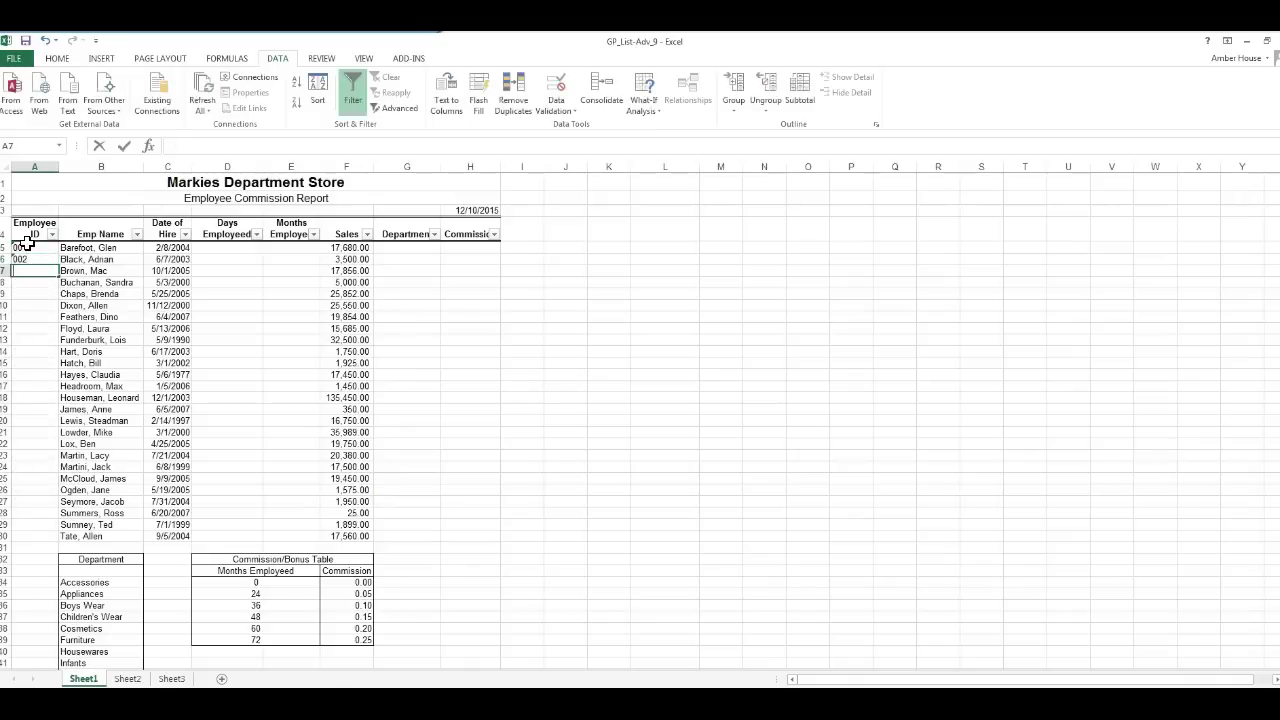
type("003")
key("Return")
type("004")
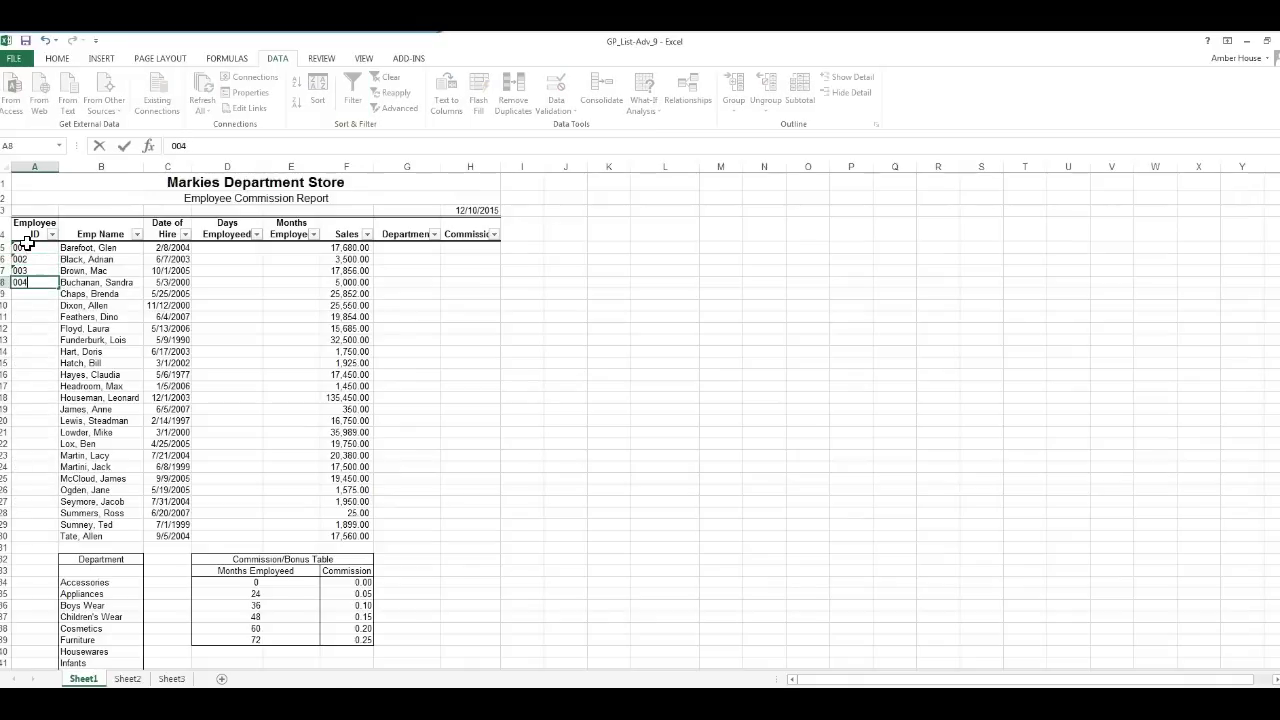
key("BackSpace")
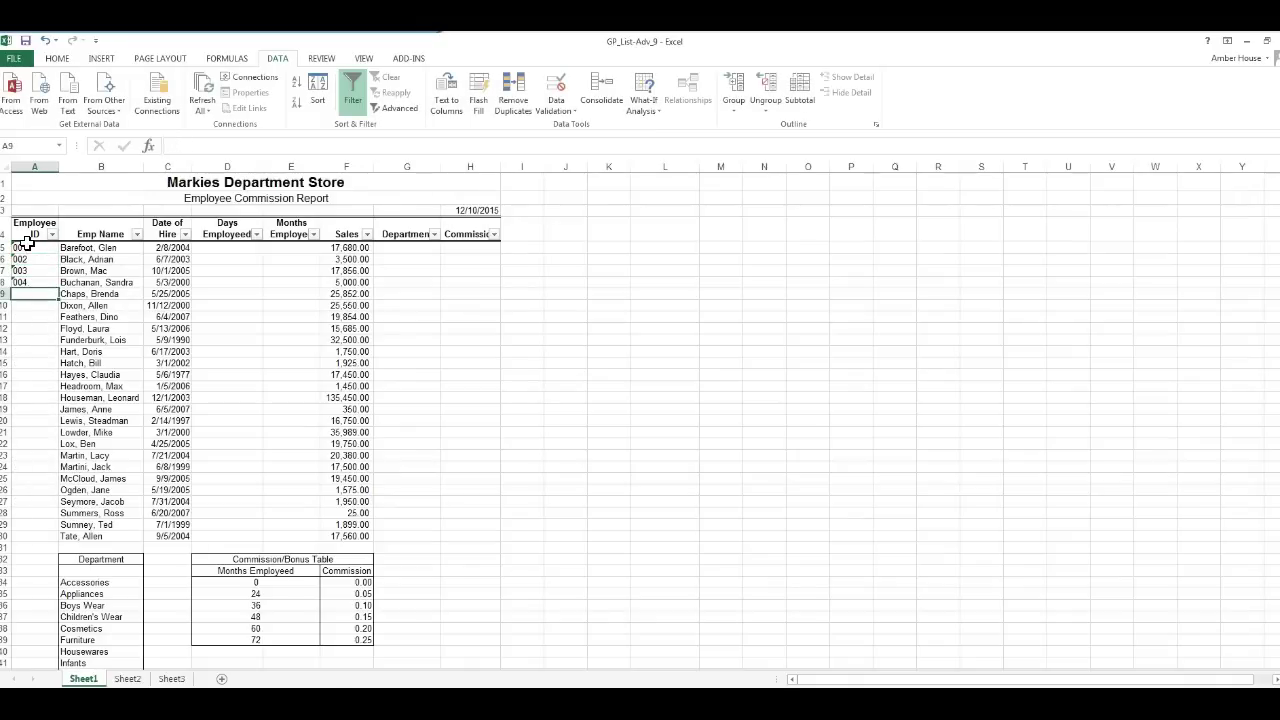
type("4")
key("Return")
type("005")
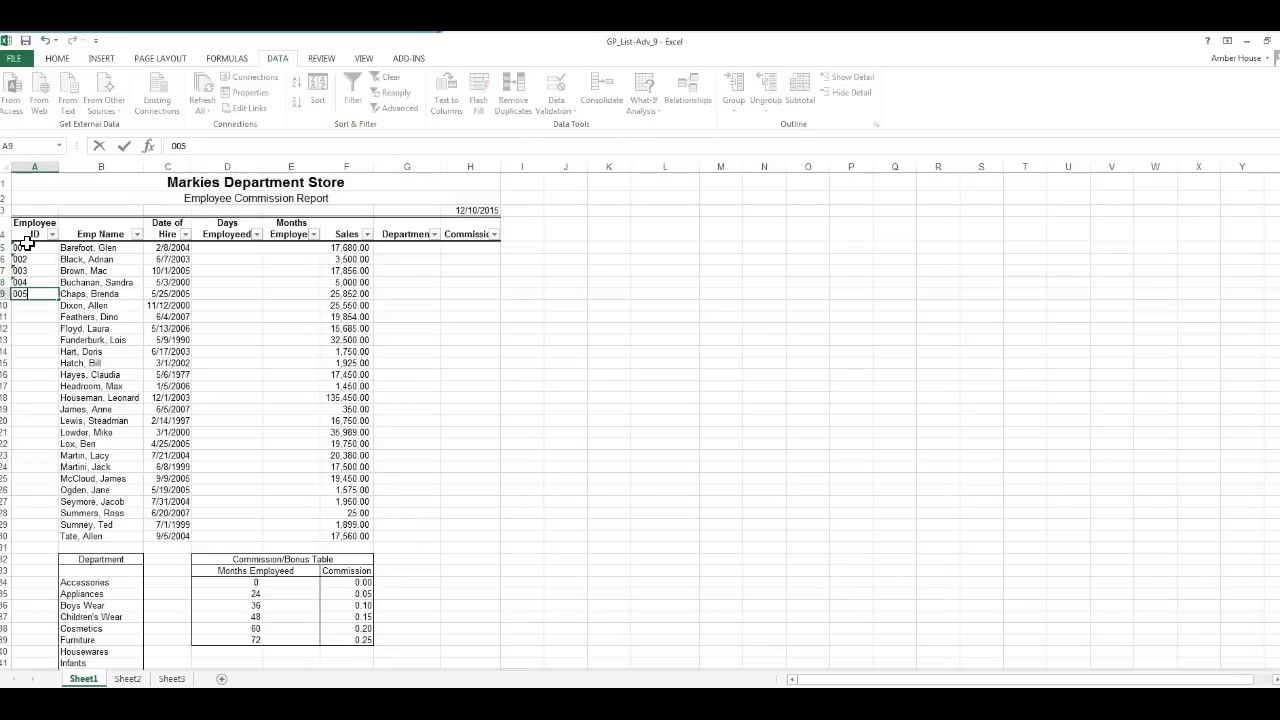
key("Return")
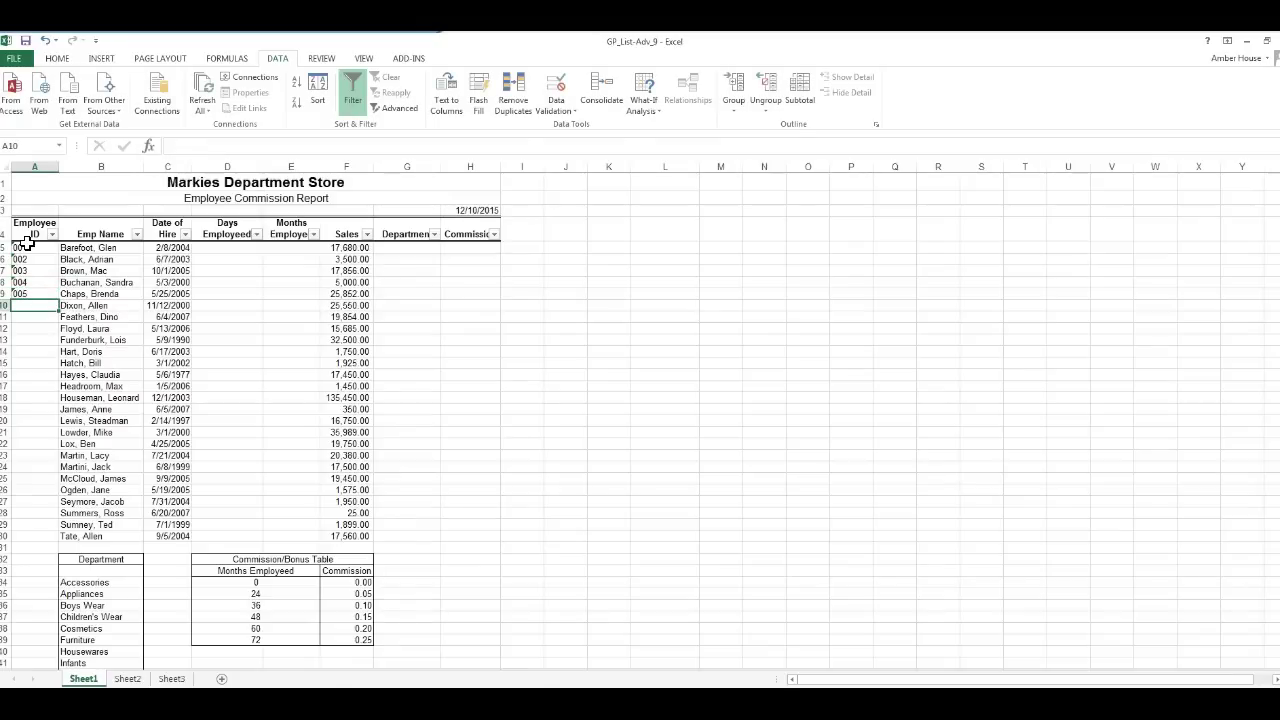
- Extend the ID series from A5:A9 down to row 30, ending at 026
left_click_drag(27, 243, 41, 293)
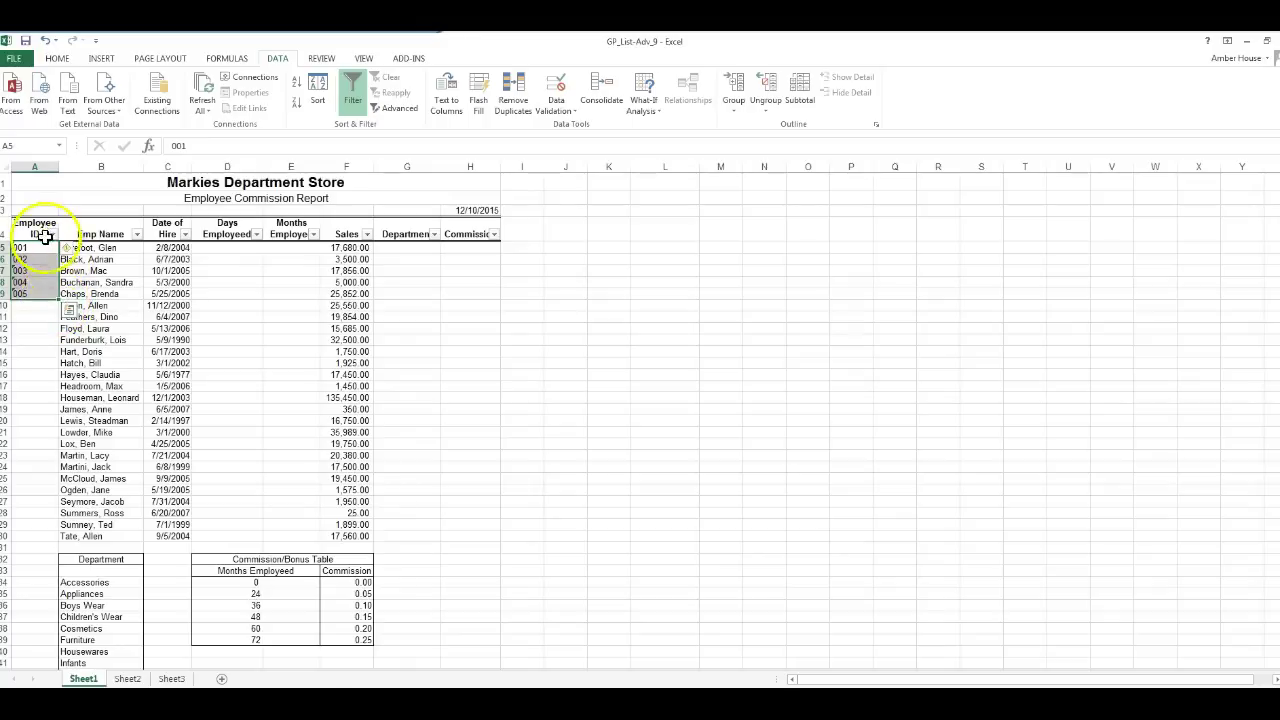
left_click_drag(61, 300, 50, 549)
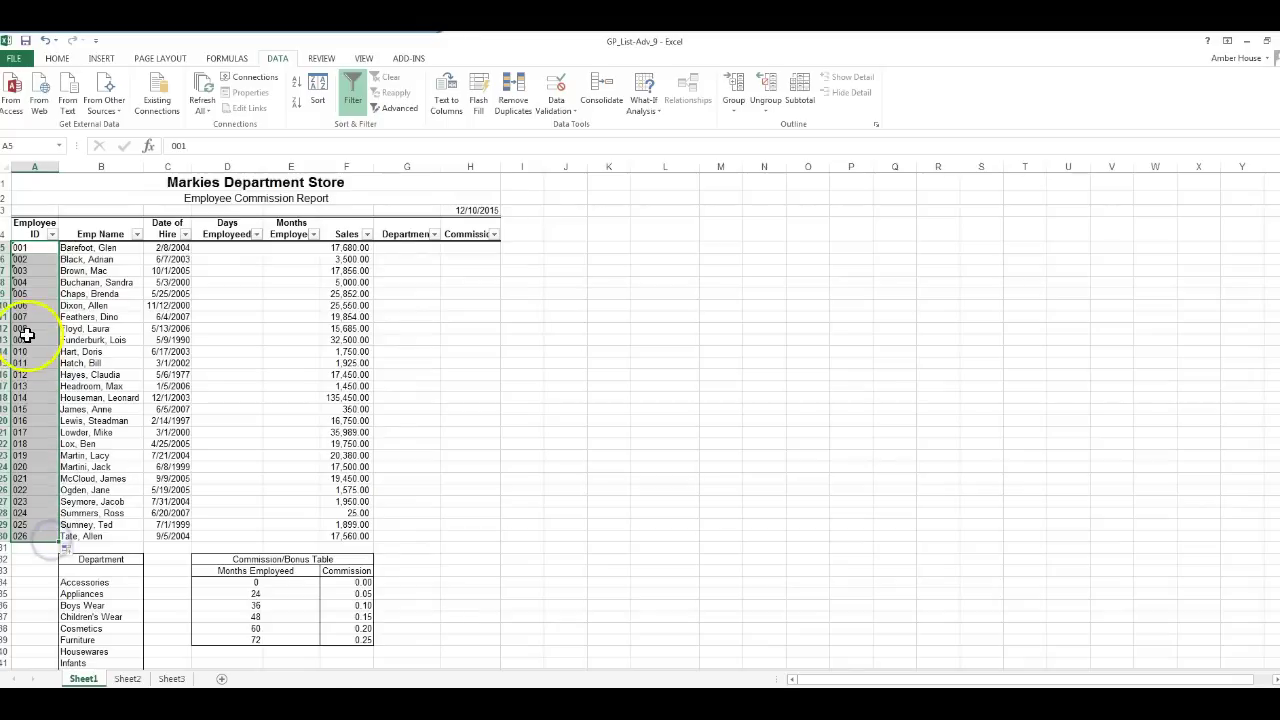
left_click(216, 248)
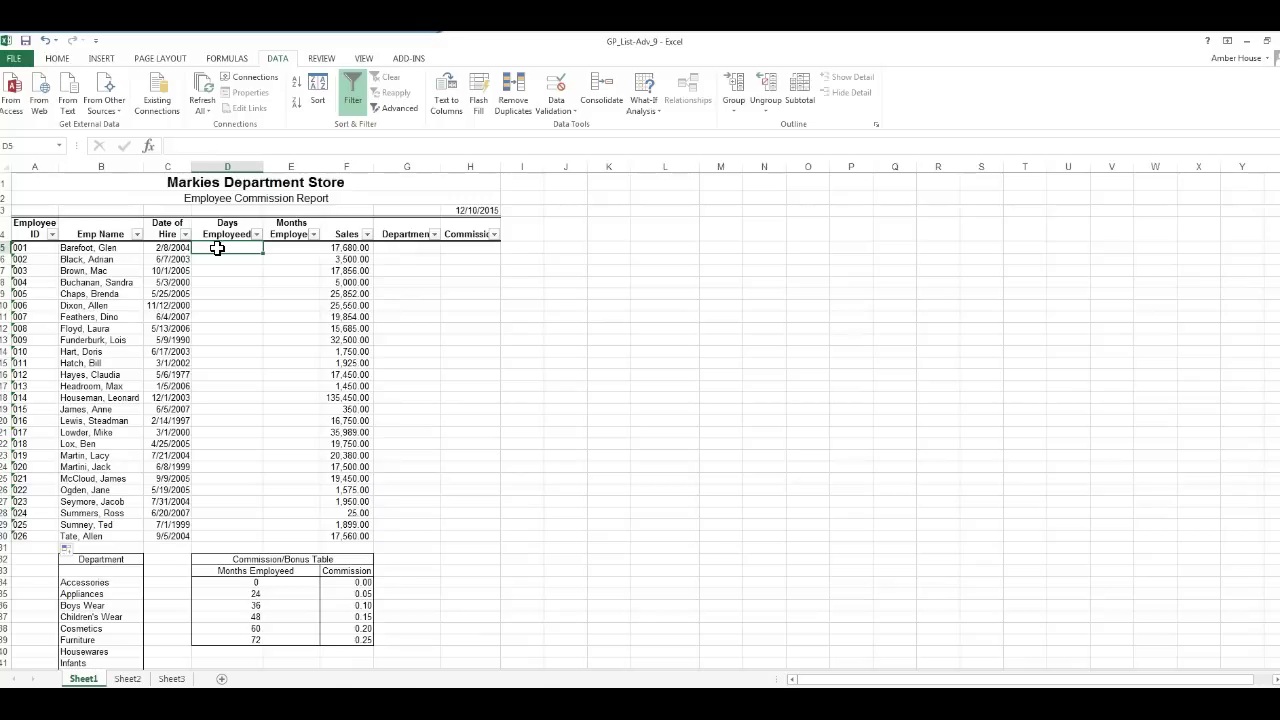
- Overwrite the =NOW() formula in H3 with the fixed date 6-2-2009
left_click(460, 210)
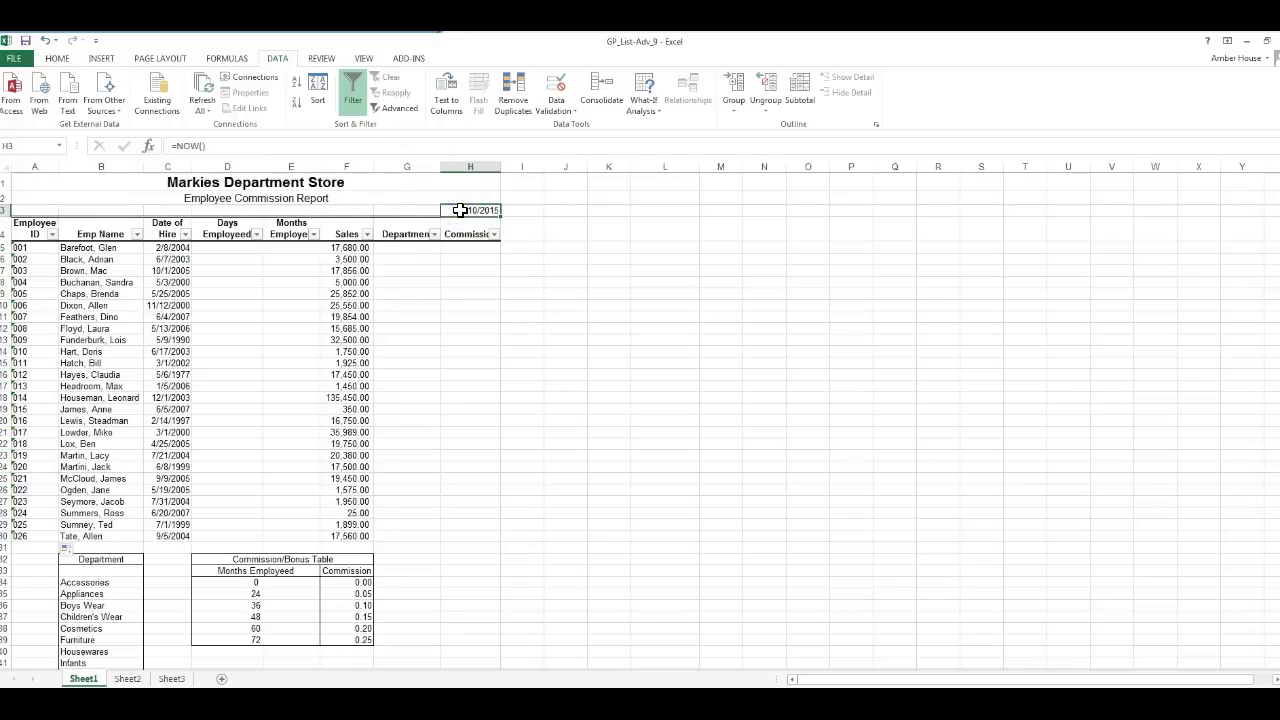
left_click_drag(216, 145, 113, 129)
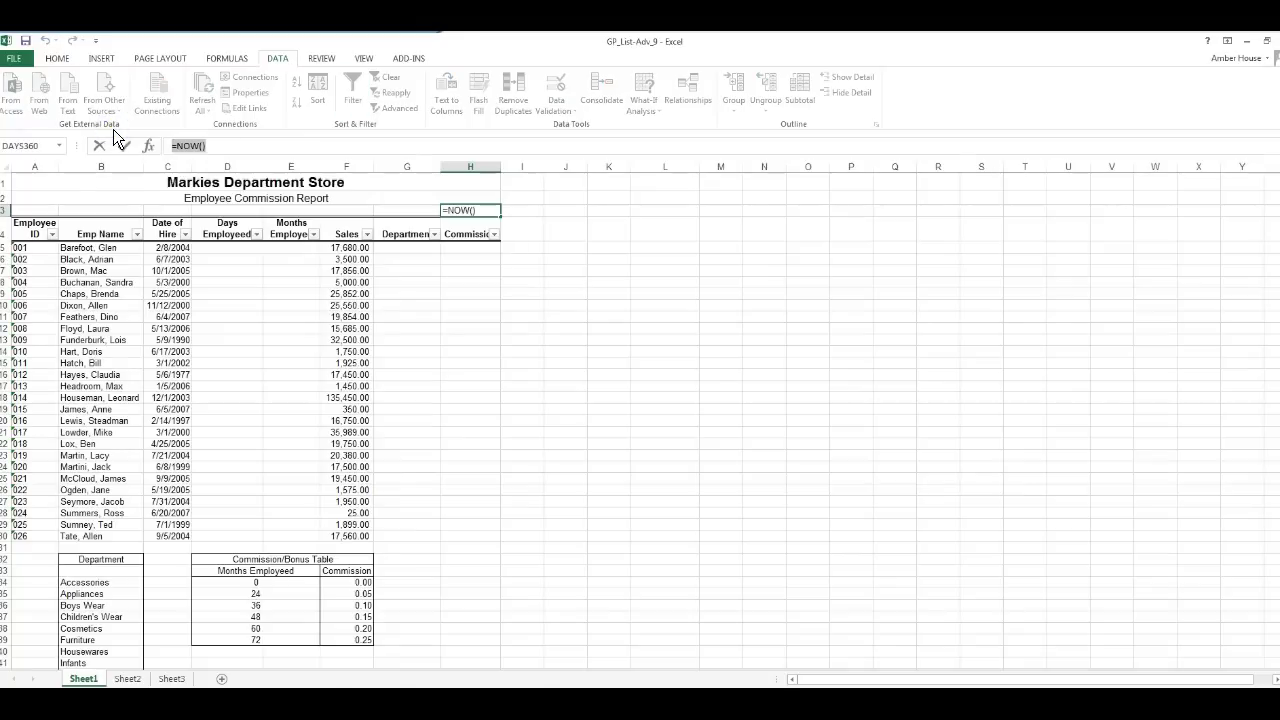
type("6-2-2009")
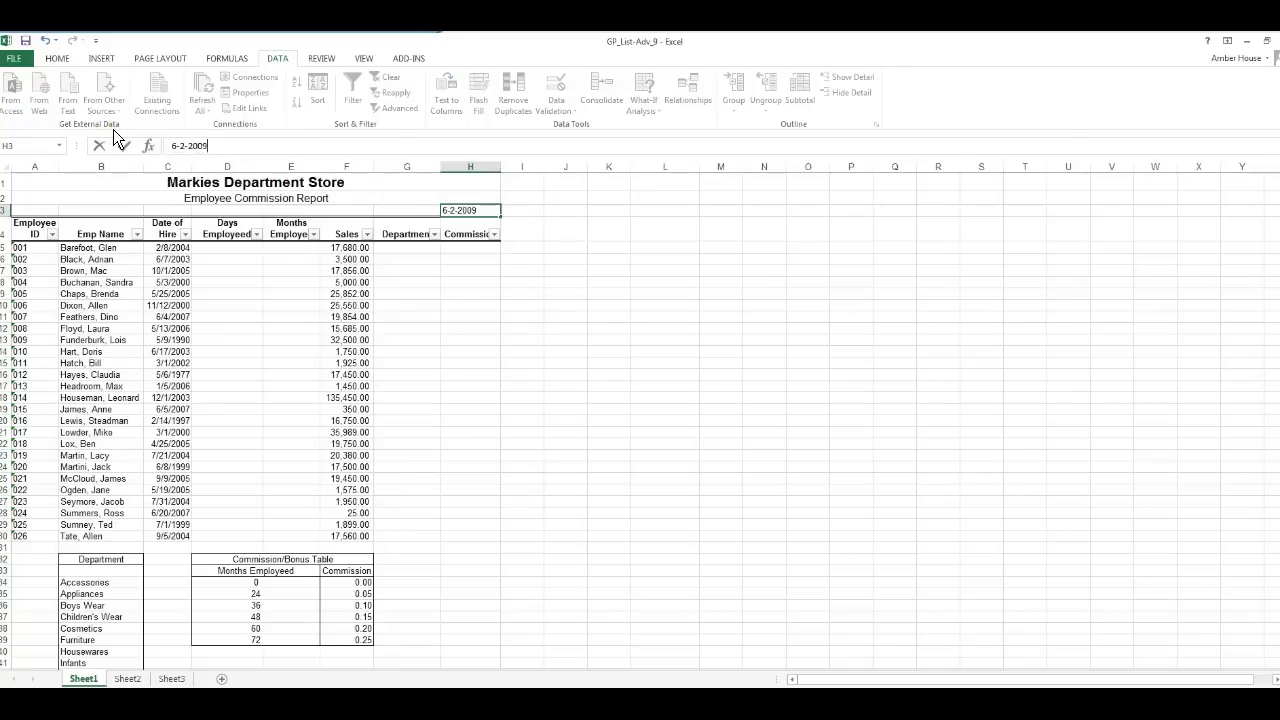
key("Return")
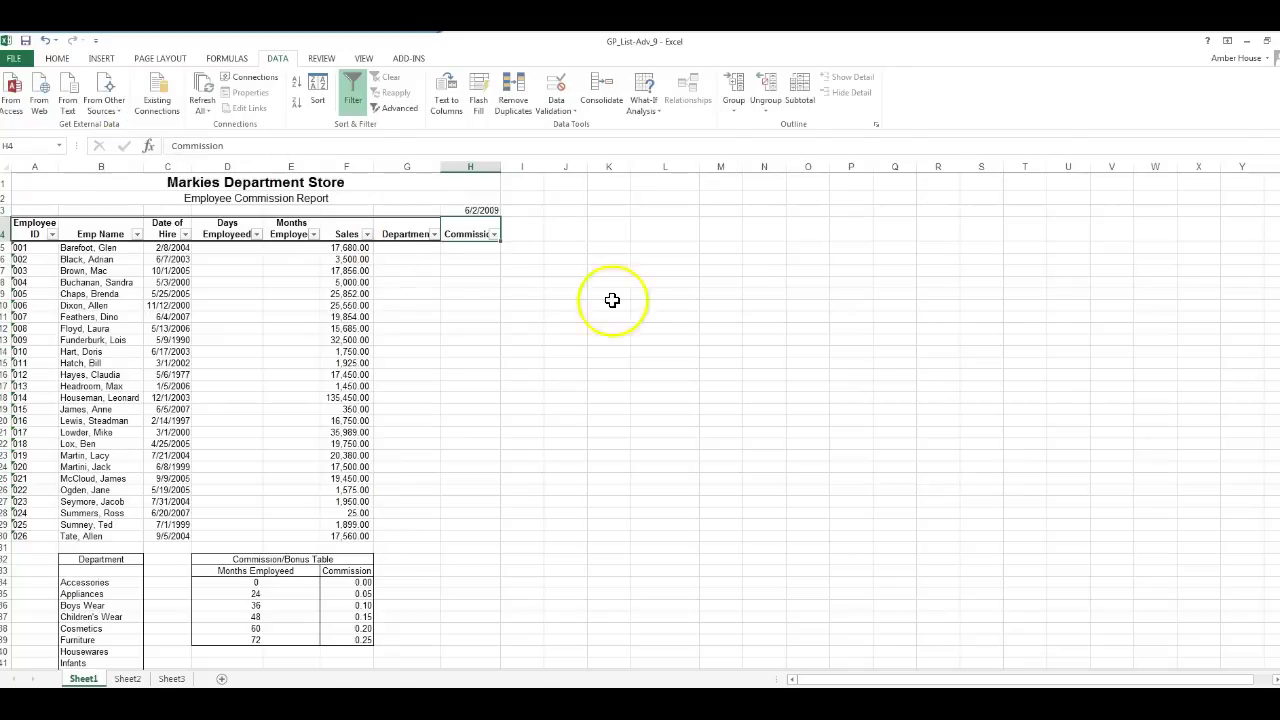
left_click(481, 210)
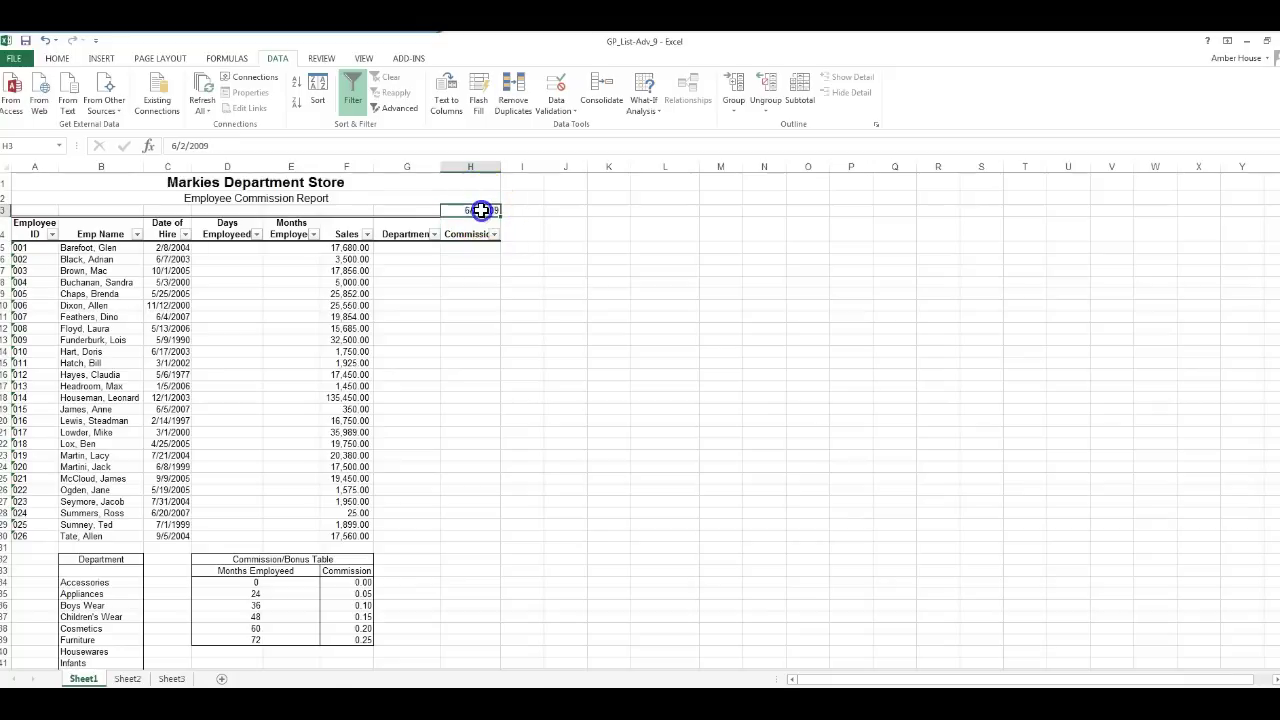
- Insert DAYS360 in D5 with start date C5 and end date H3
left_click(239, 246)
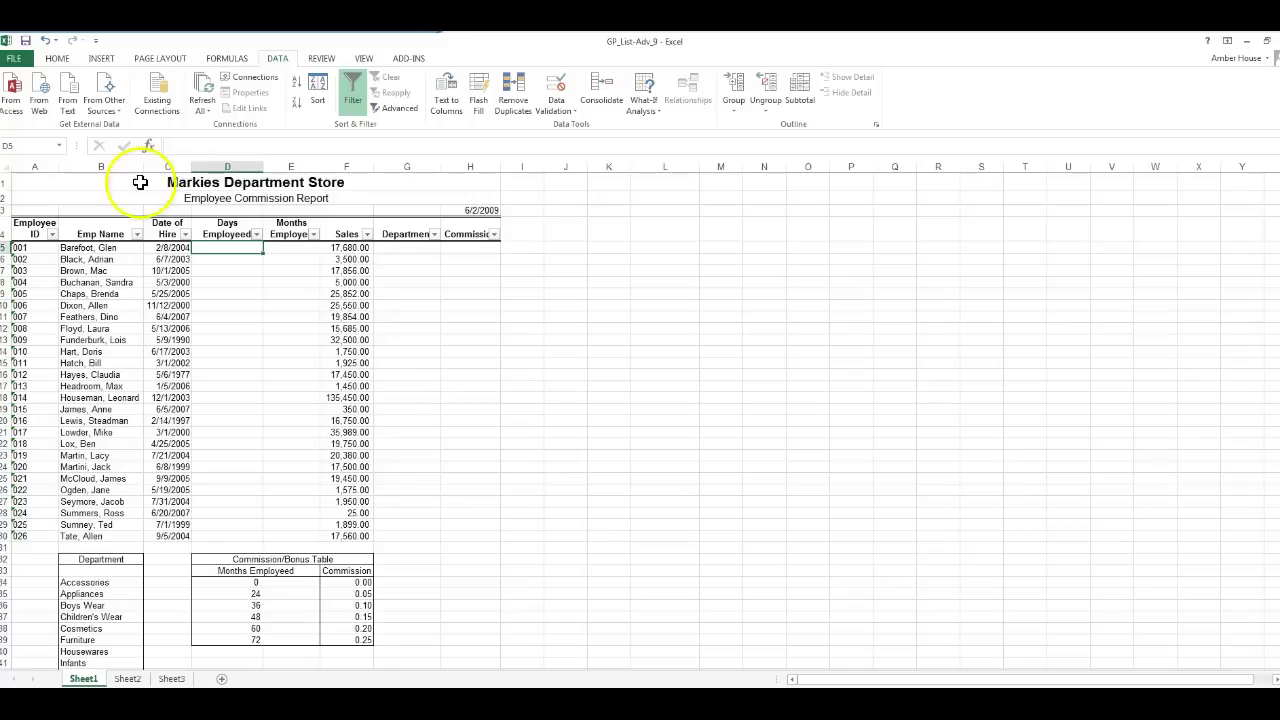
left_click(151, 145)
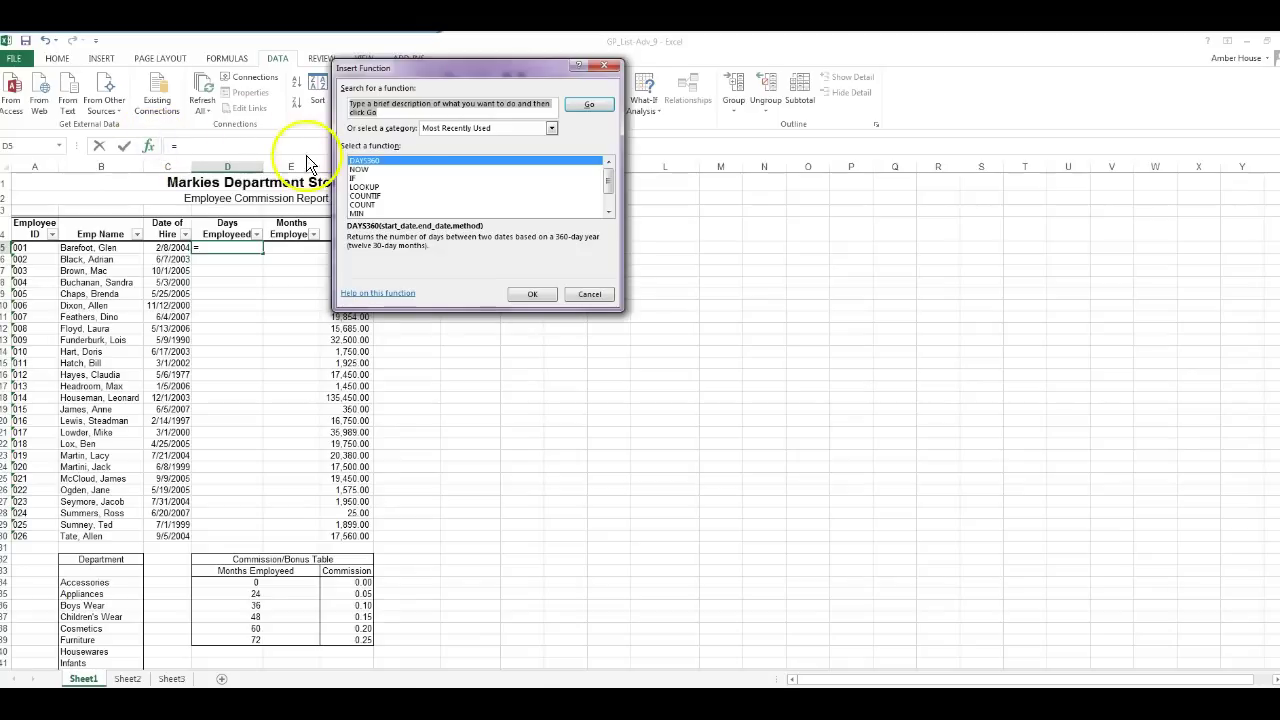
left_click(527, 295)
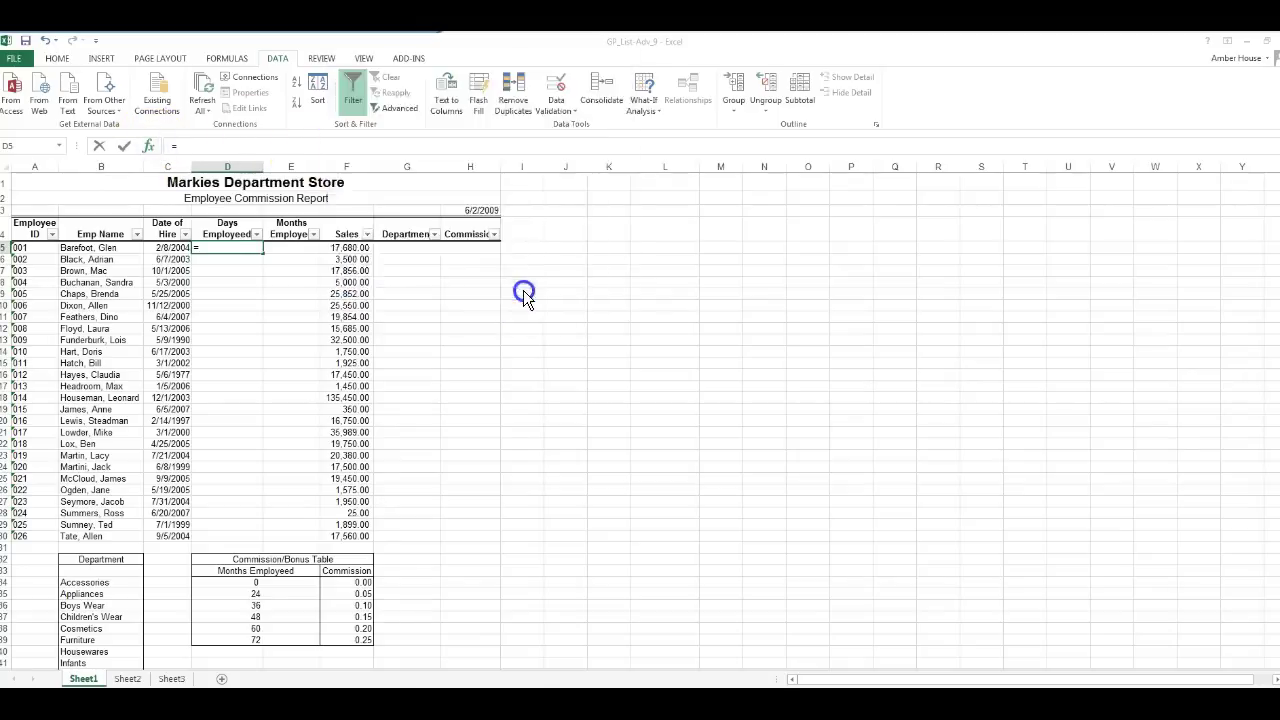
left_click(163, 248)
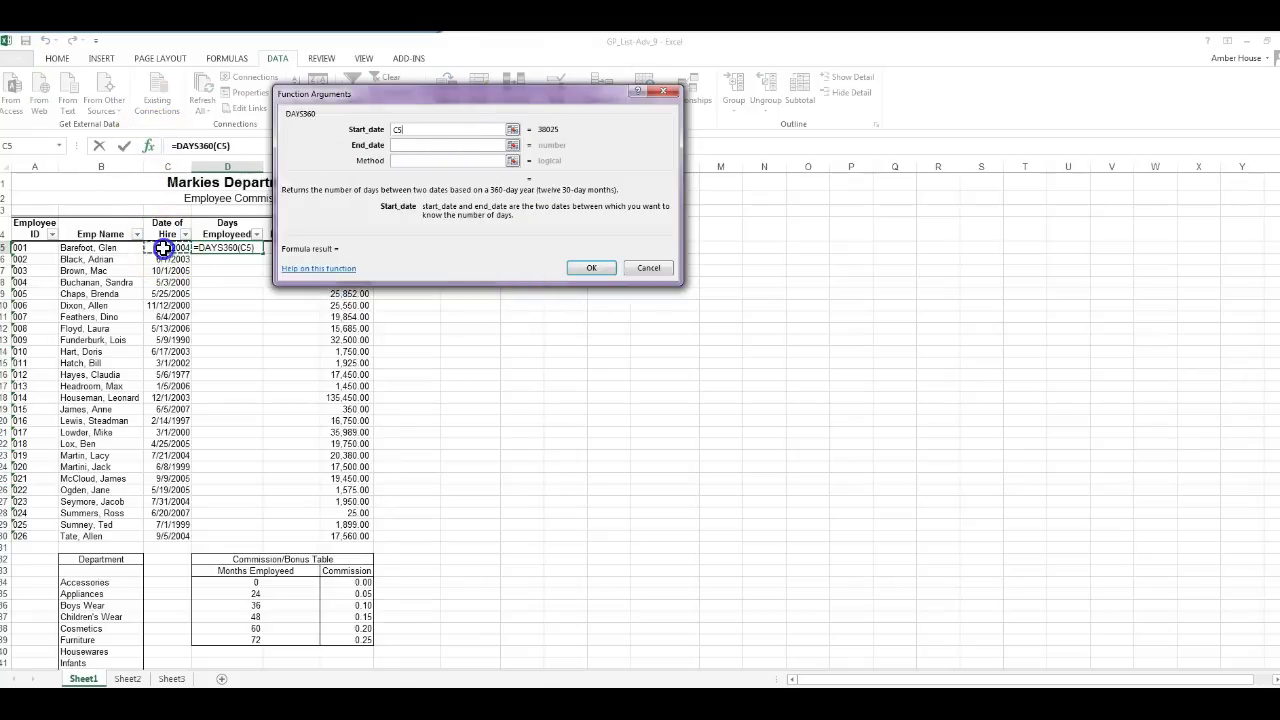
left_click(395, 146)
left_click_drag(463, 98, 788, 262)
left_click(473, 210)
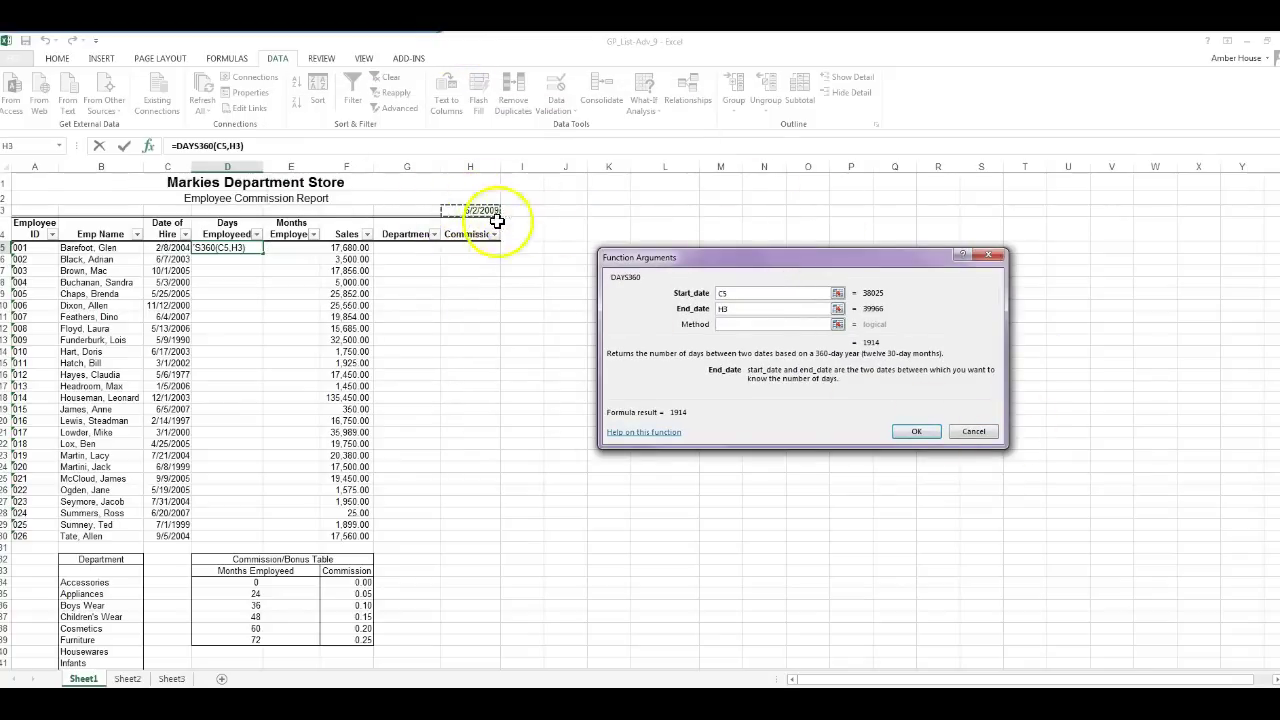
left_click(916, 431)
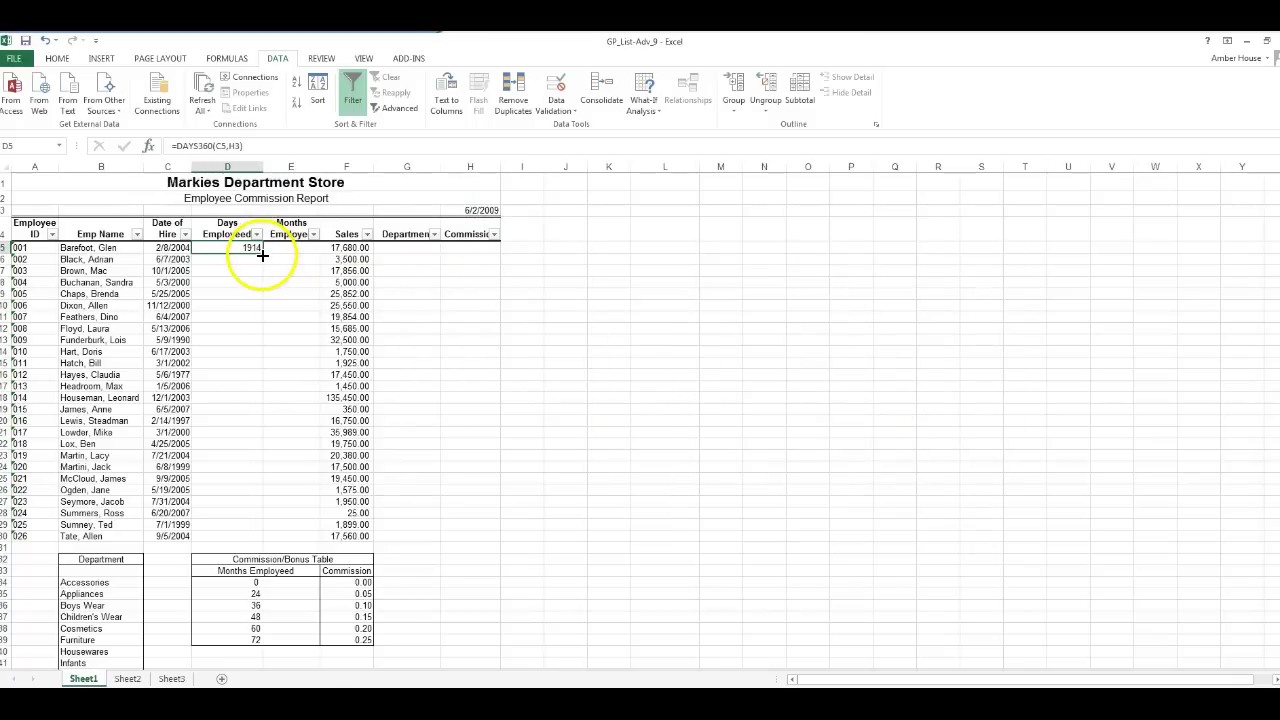
- Make the H3 reference absolute ($H$3) and copy D5's formula down to D30
left_click(230, 146)
type("$H$")
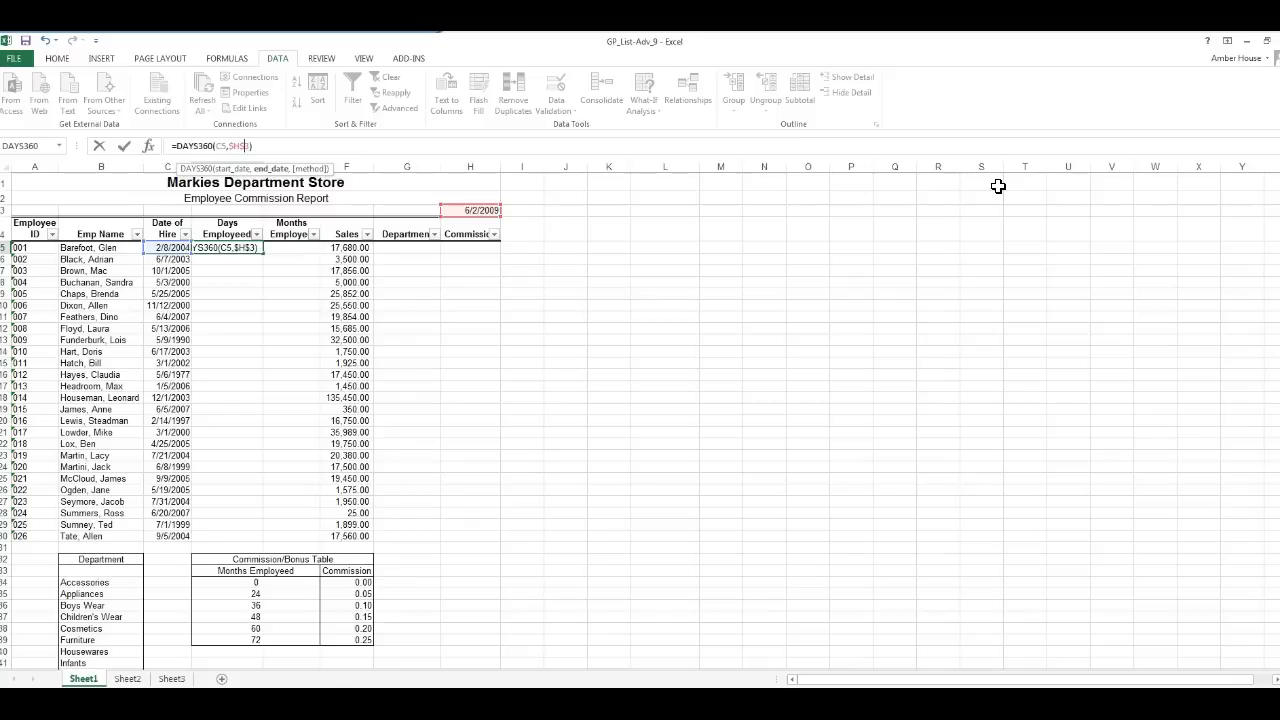
key("Return")
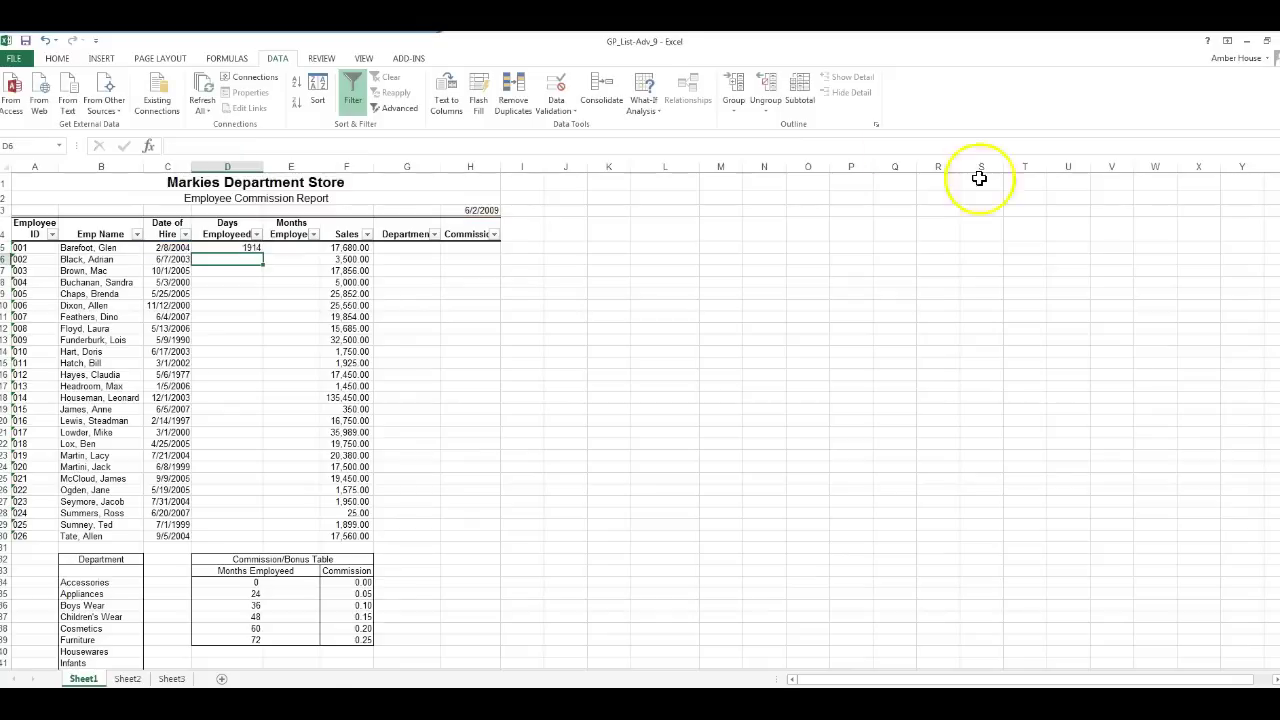
left_click(256, 248)
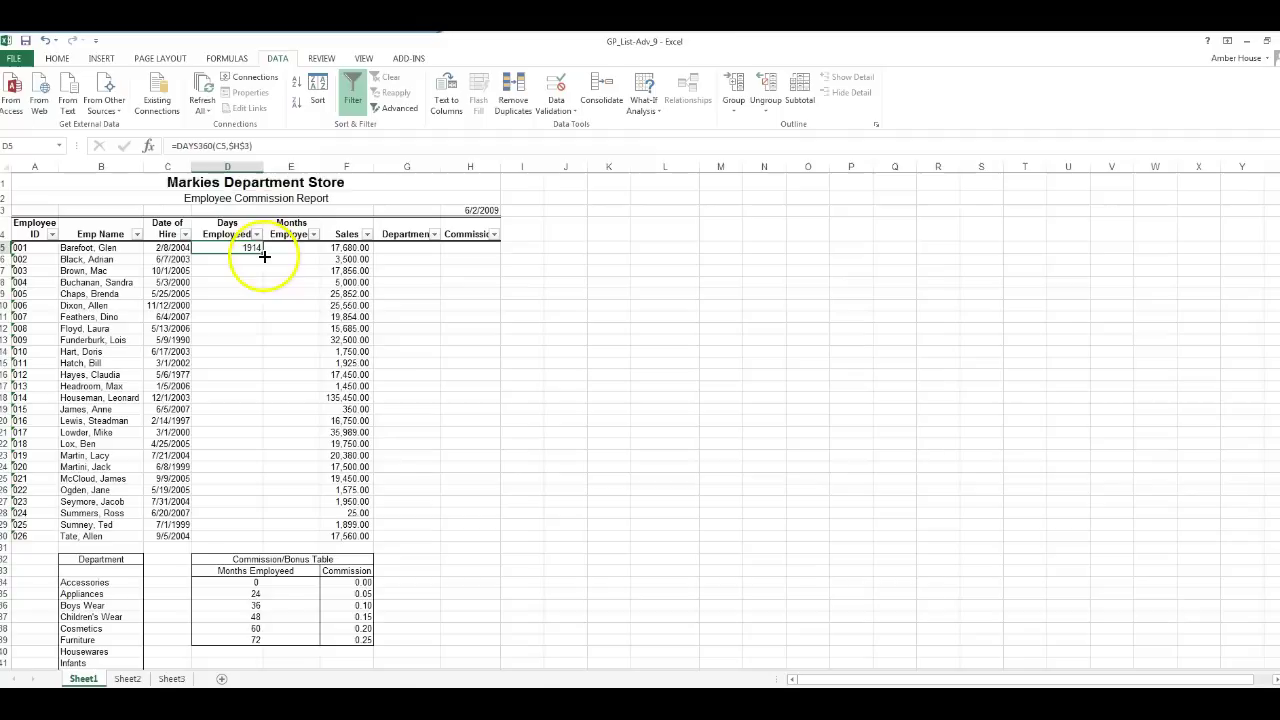
left_click_drag(264, 256, 251, 537)
left_click(285, 249)
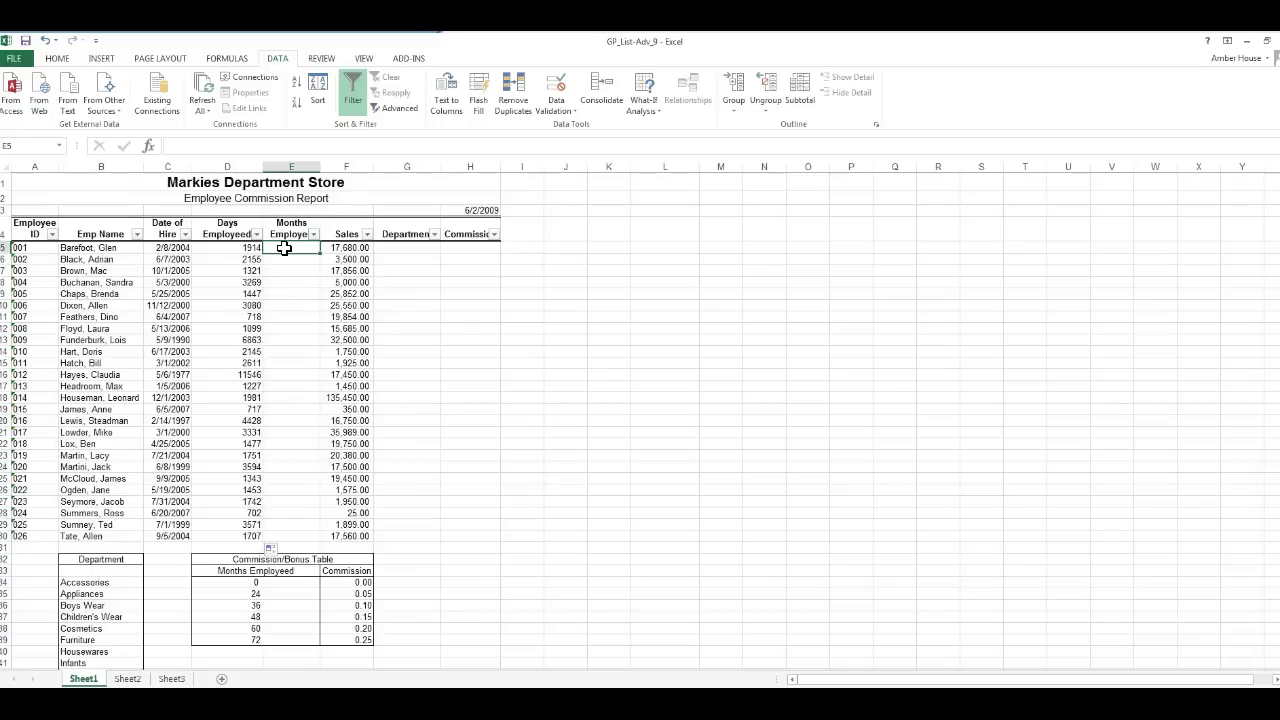
- Enter the months formula =D5/30 in E5
left_click(250, 247)
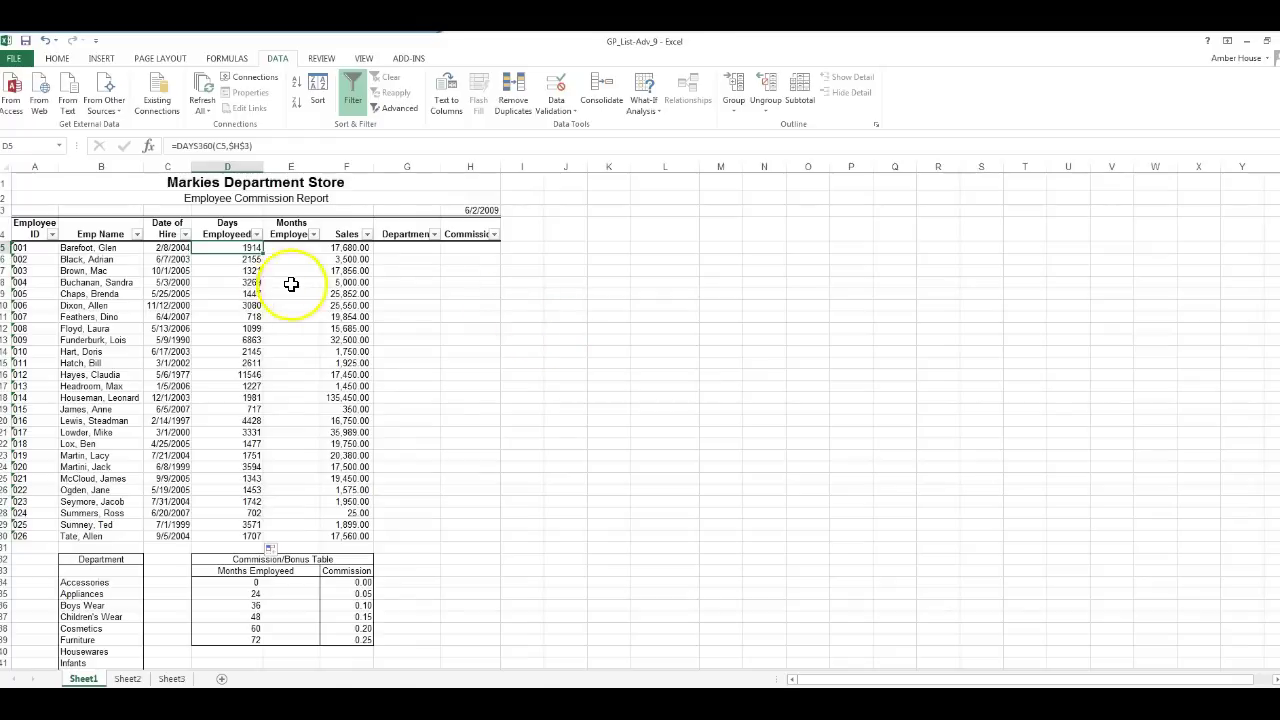
left_click(295, 250)
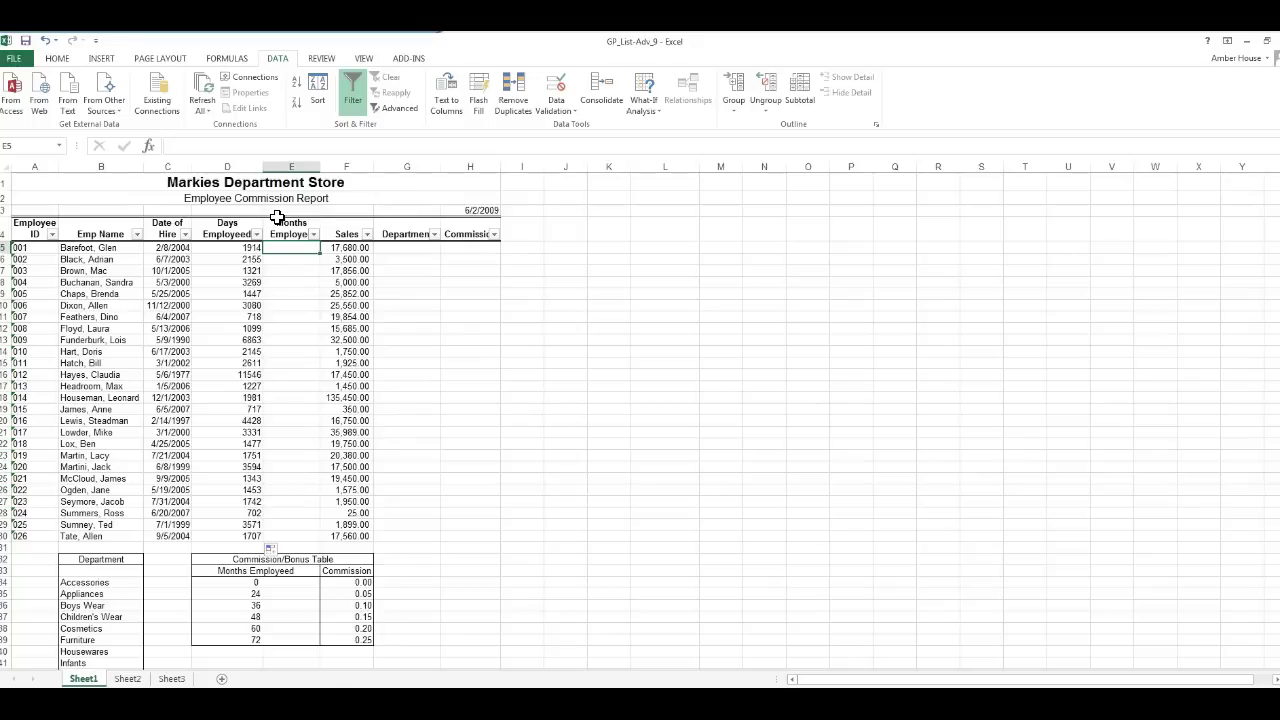
type("=")
key("Left")
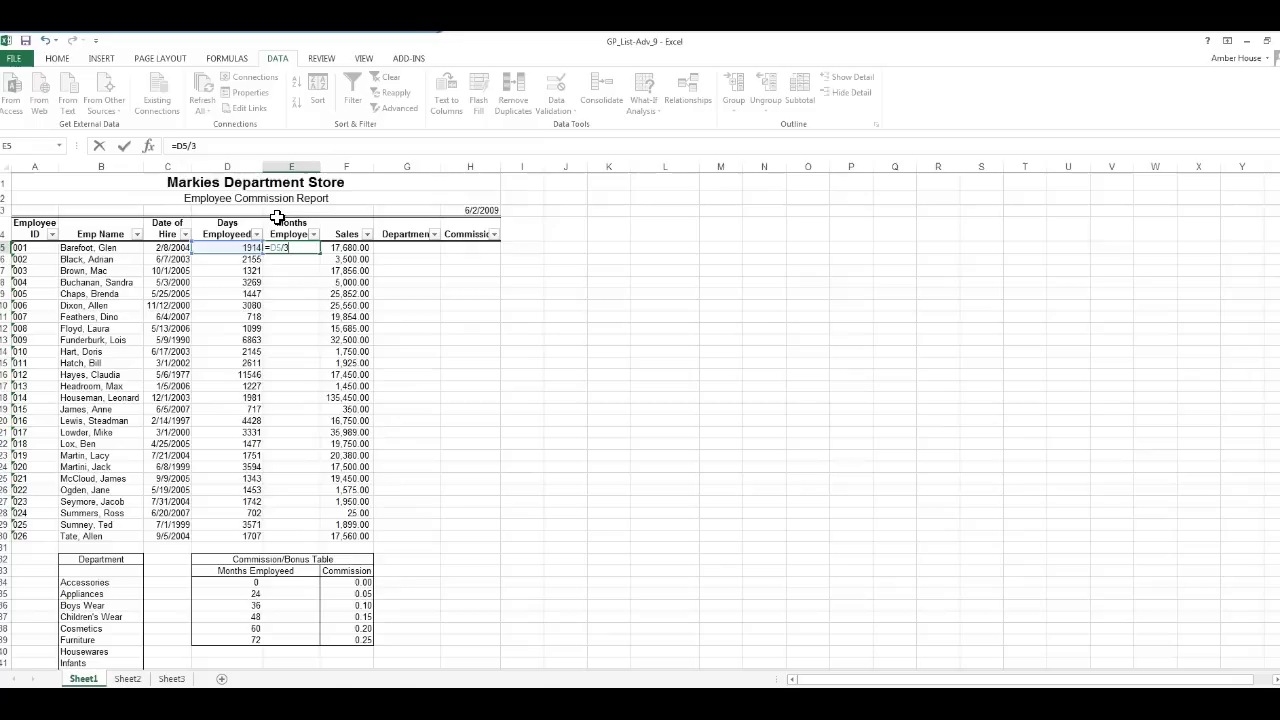
type("/3")
key("Return")
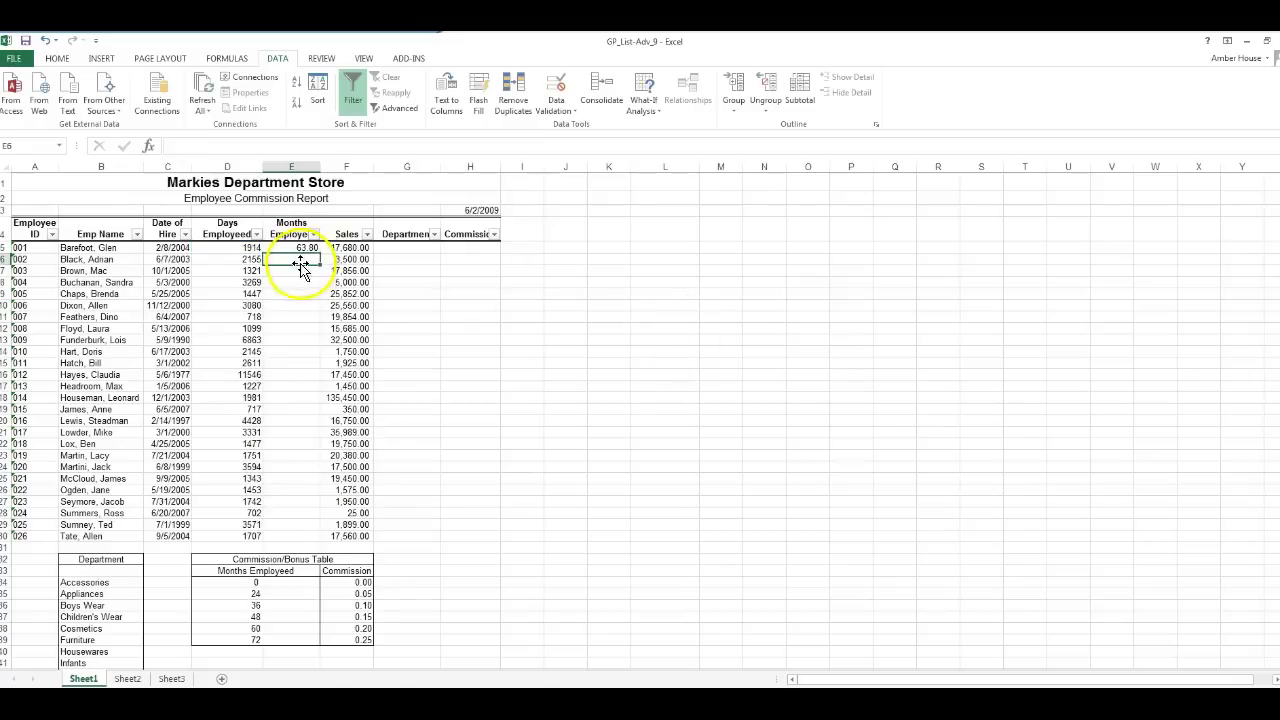
- Copy E5's months formula down to E30 and check a copied result
left_click(302, 249)
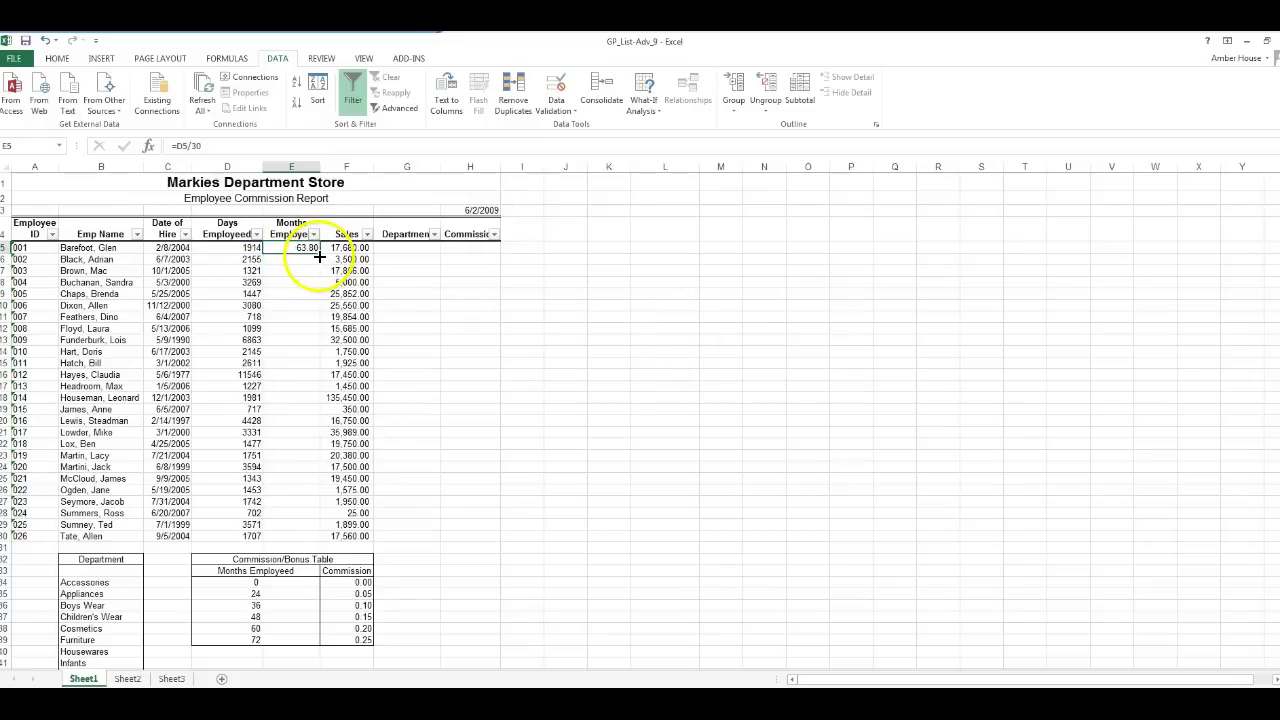
left_click_drag(319, 257, 298, 541)
left_click(297, 251)
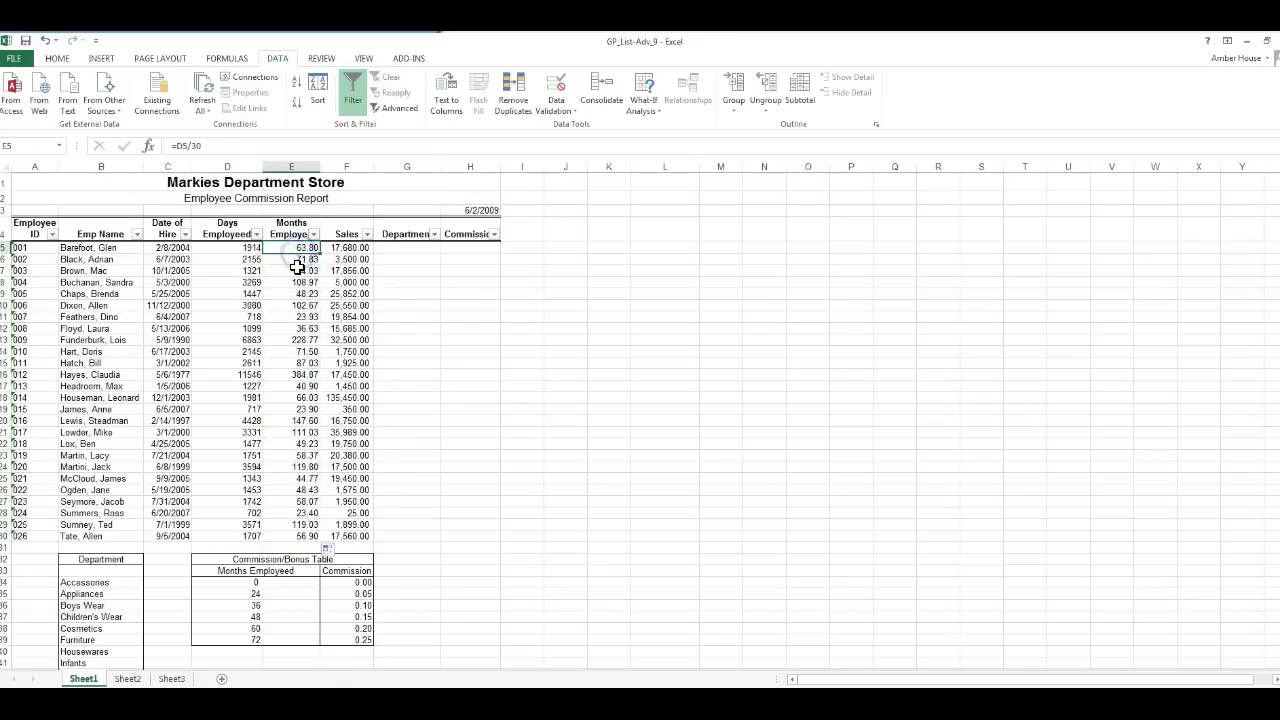
left_click(303, 397)
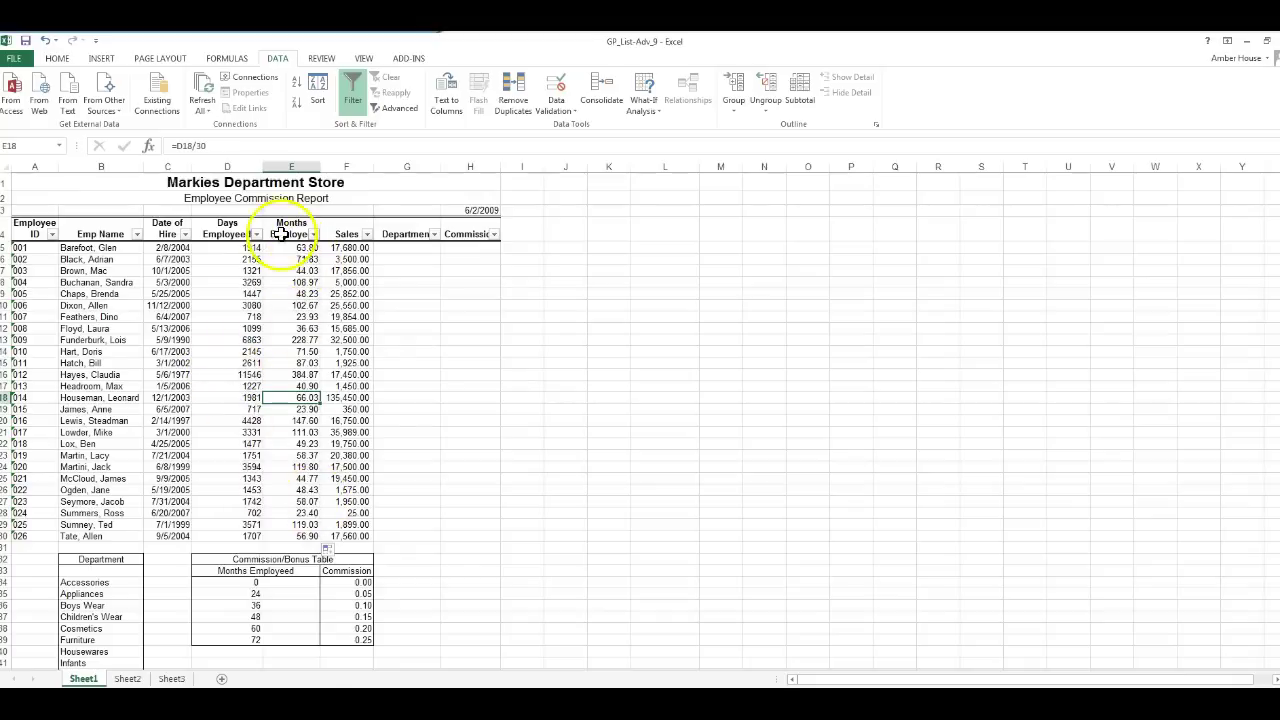
left_click(423, 246)
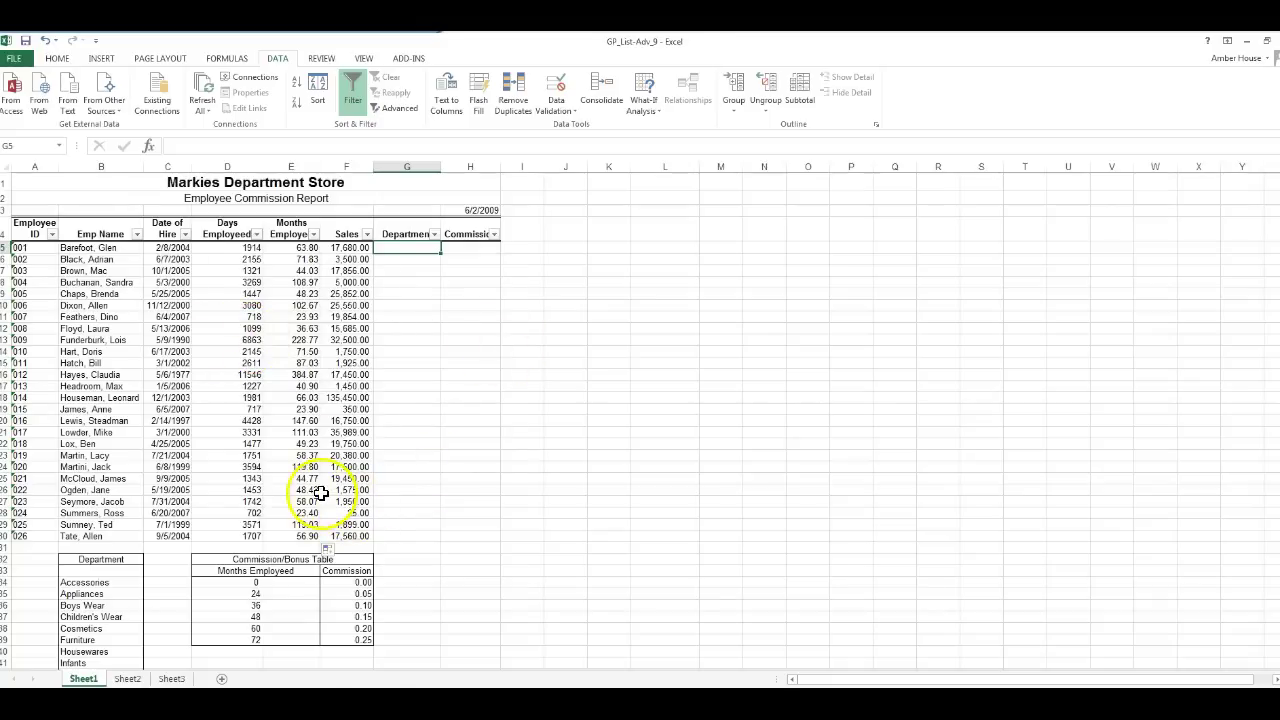
- Open the Data Validation dialog from the Data tab for Department cell G5
scroll(320, 495, "down", 1)
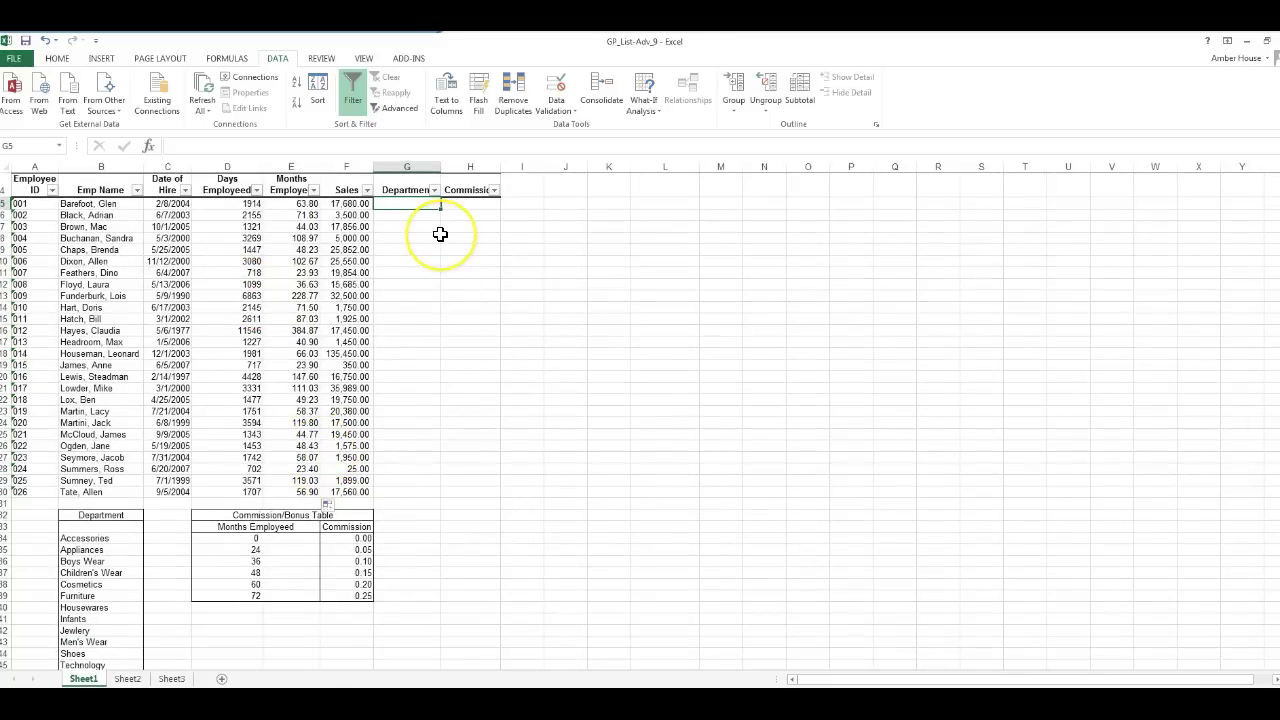
scroll(440, 234, "up", 1)
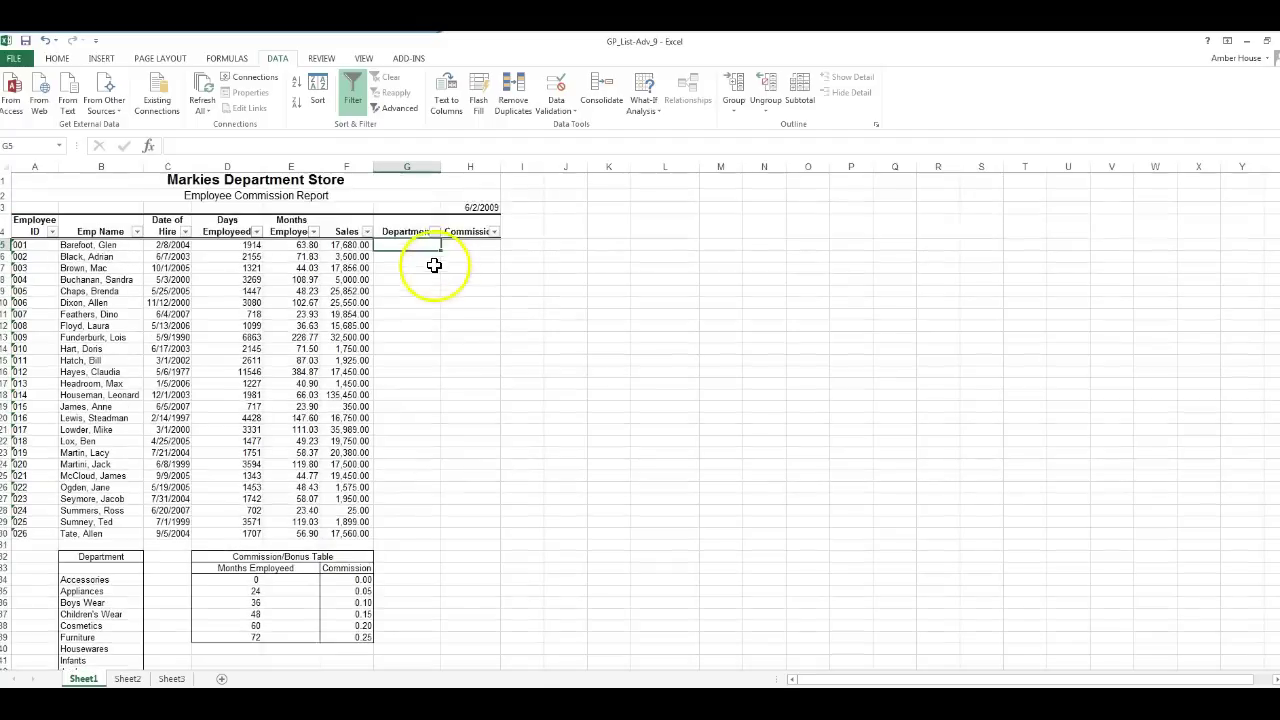
left_click(58, 60)
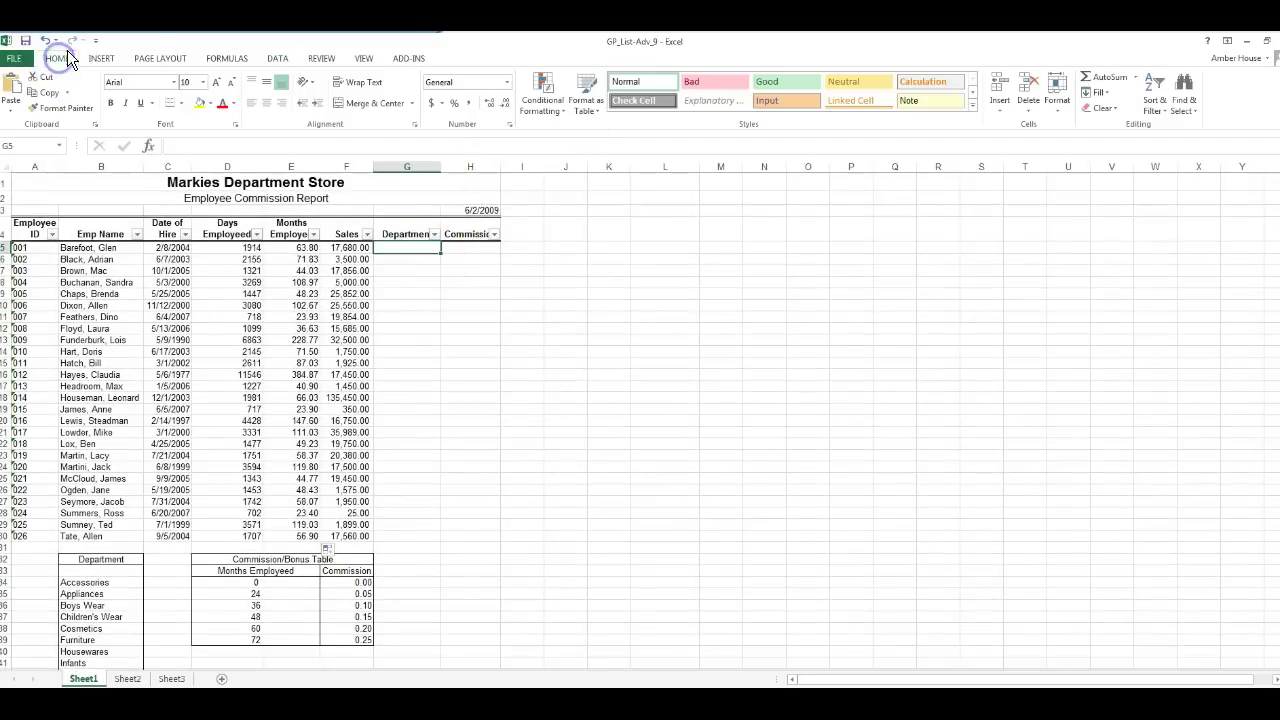
left_click(272, 60)
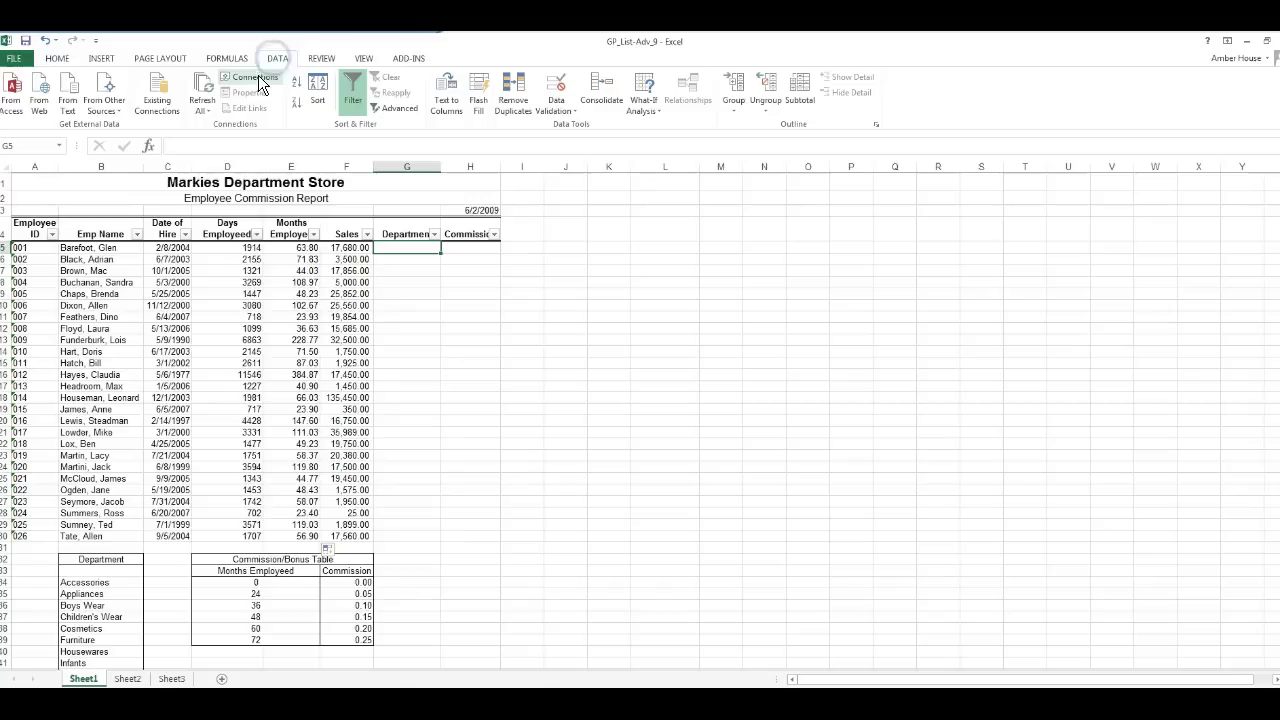
left_click(565, 106)
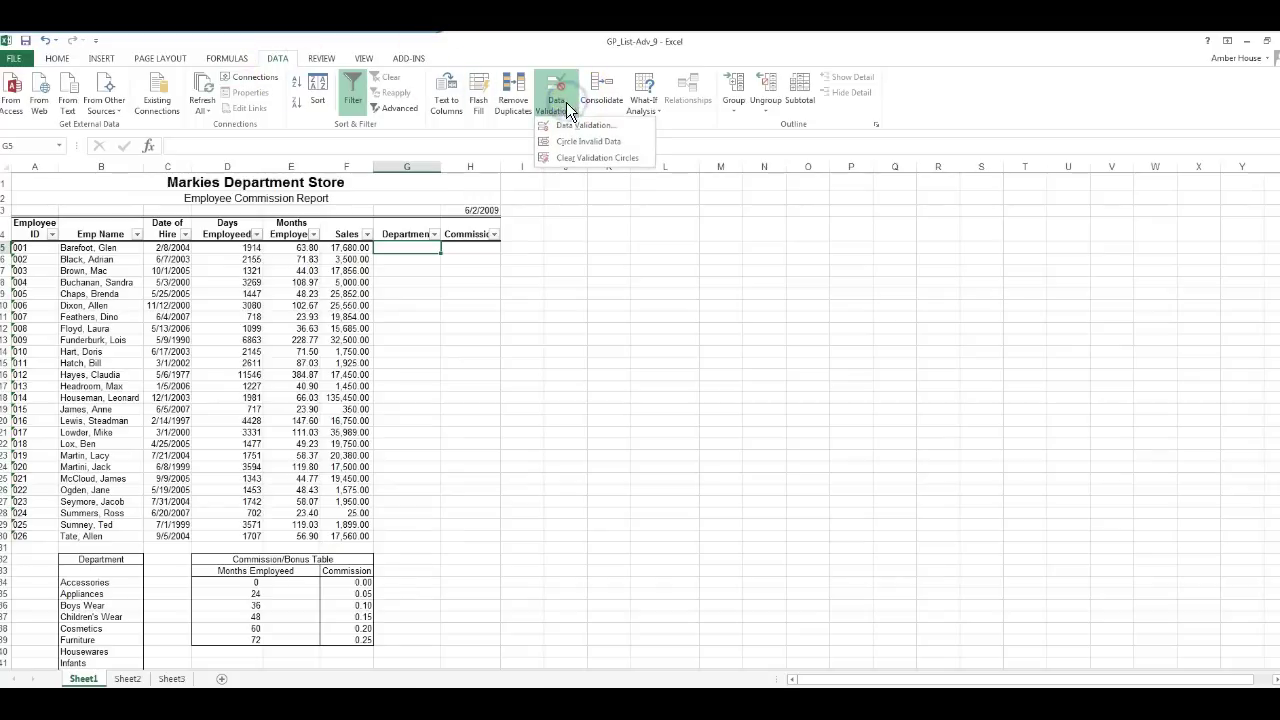
left_click(553, 133)
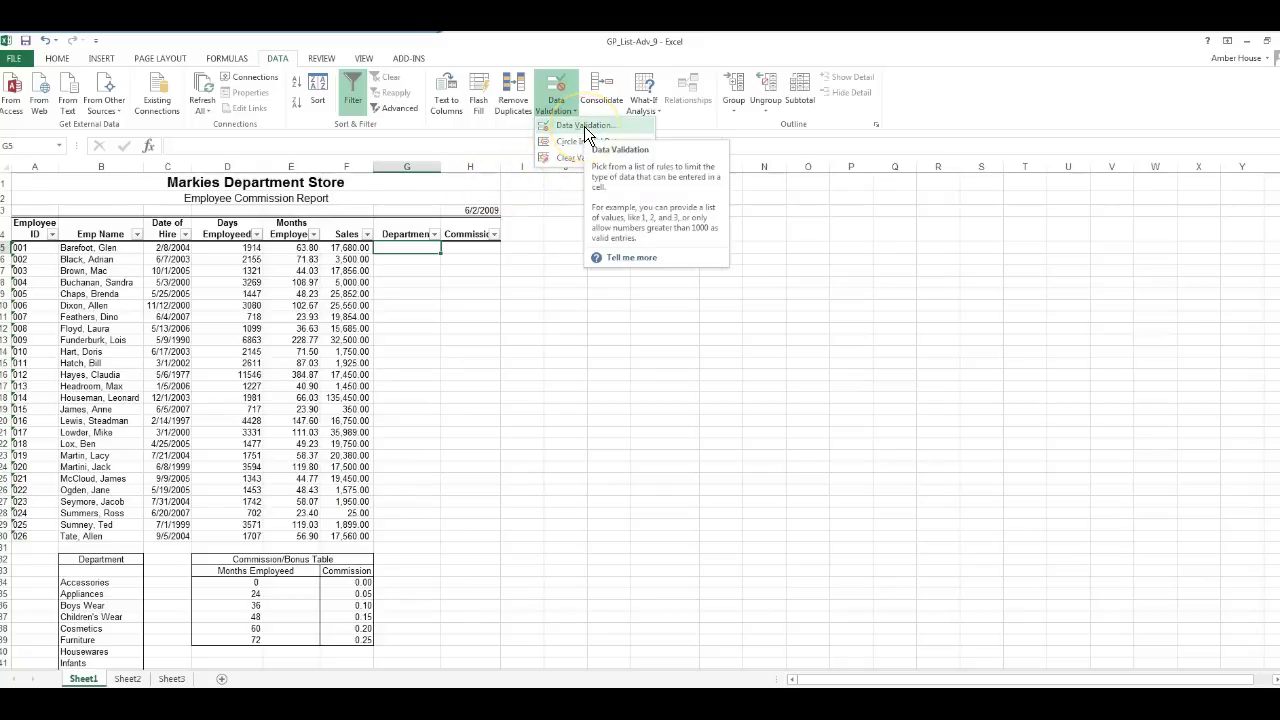
left_click(584, 126)
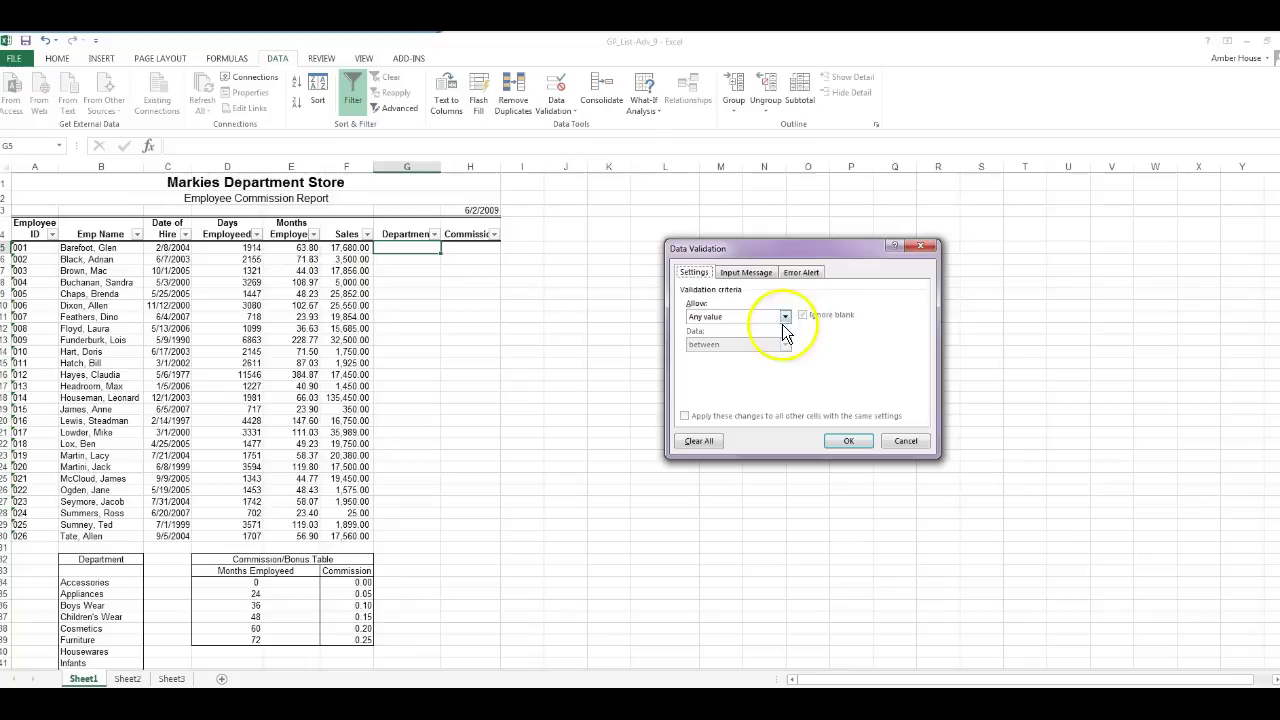
- Set G5's validation to a List sourced from the department names in B34:B46
left_click(745, 272)
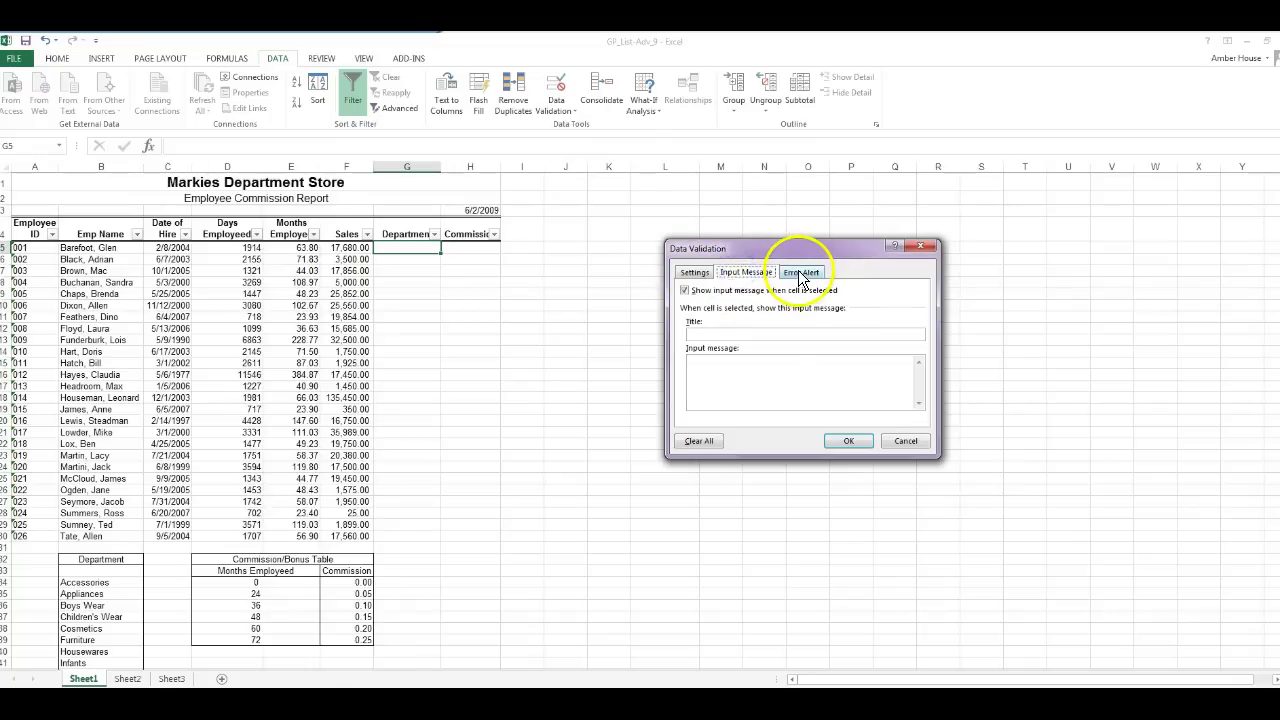
left_click(800, 272)
left_click(698, 274)
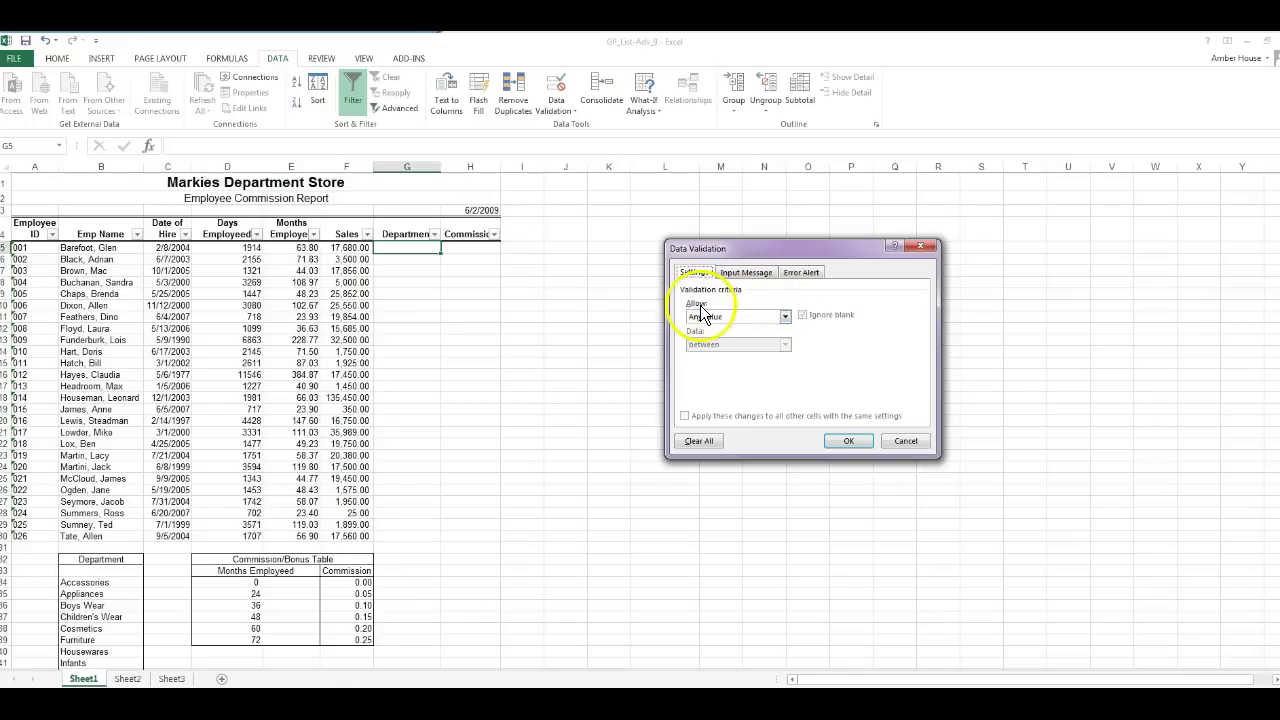
left_click(786, 316)
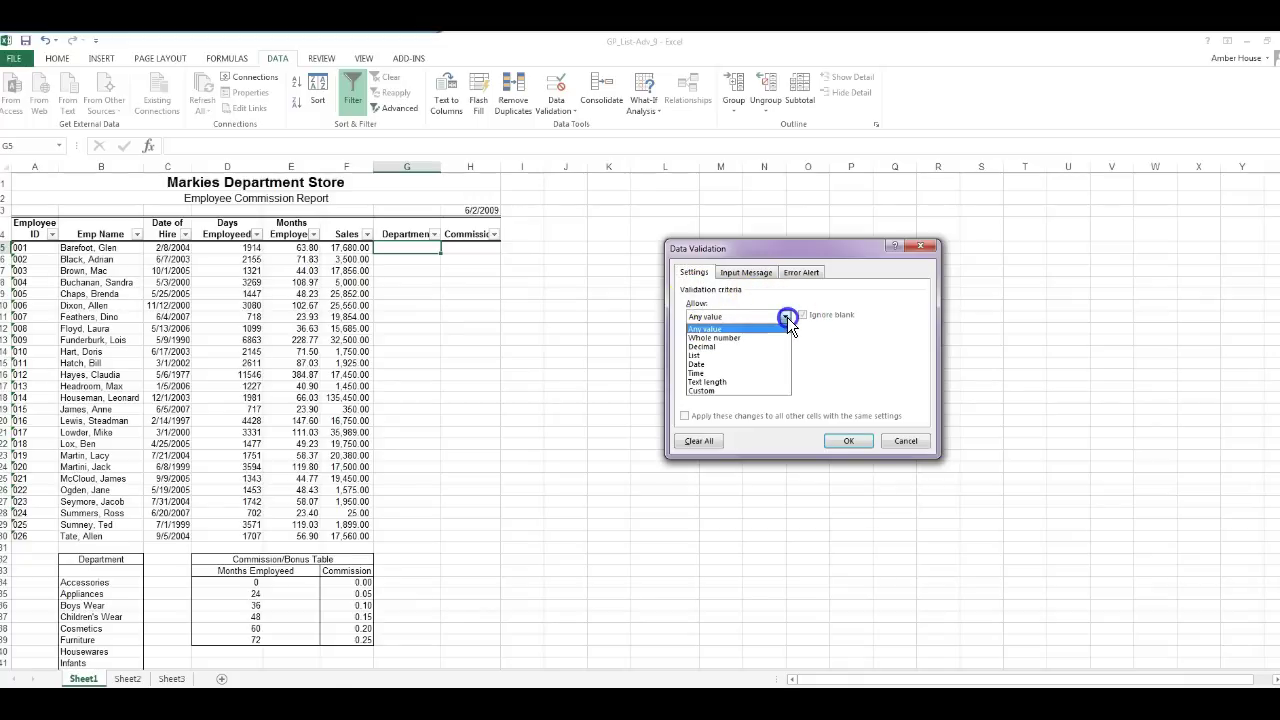
left_click(753, 356)
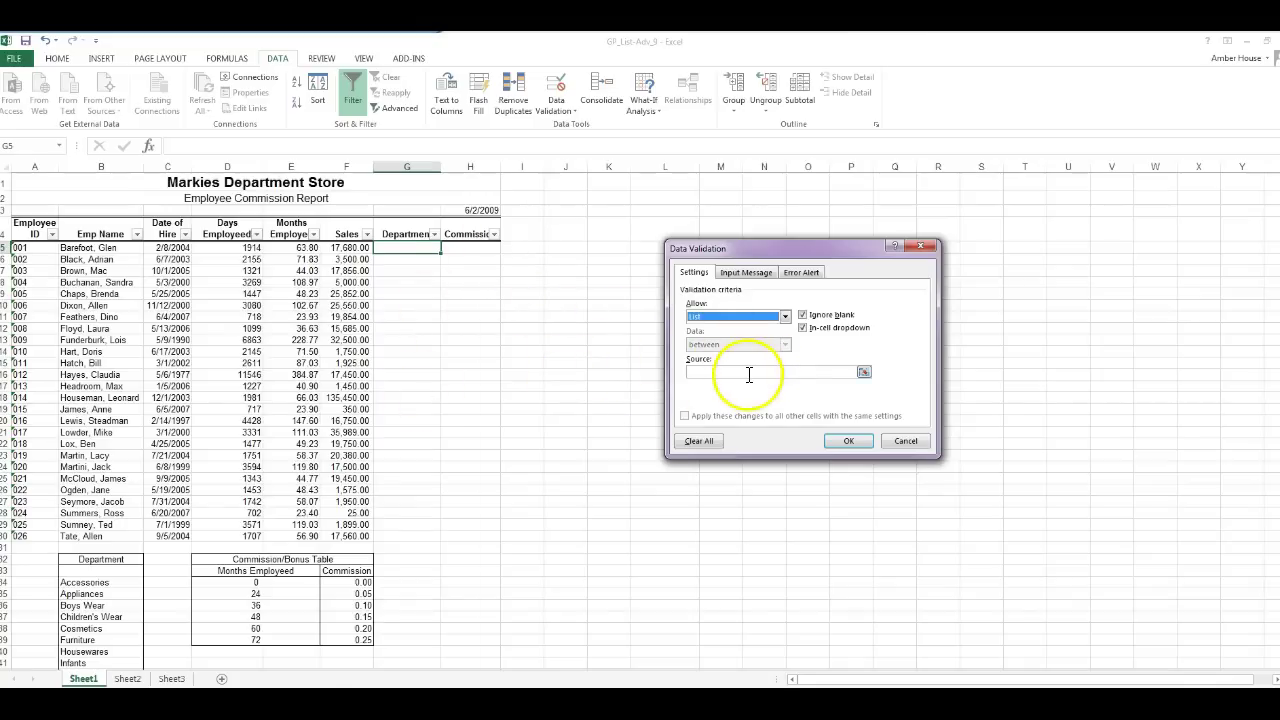
left_click(749, 374)
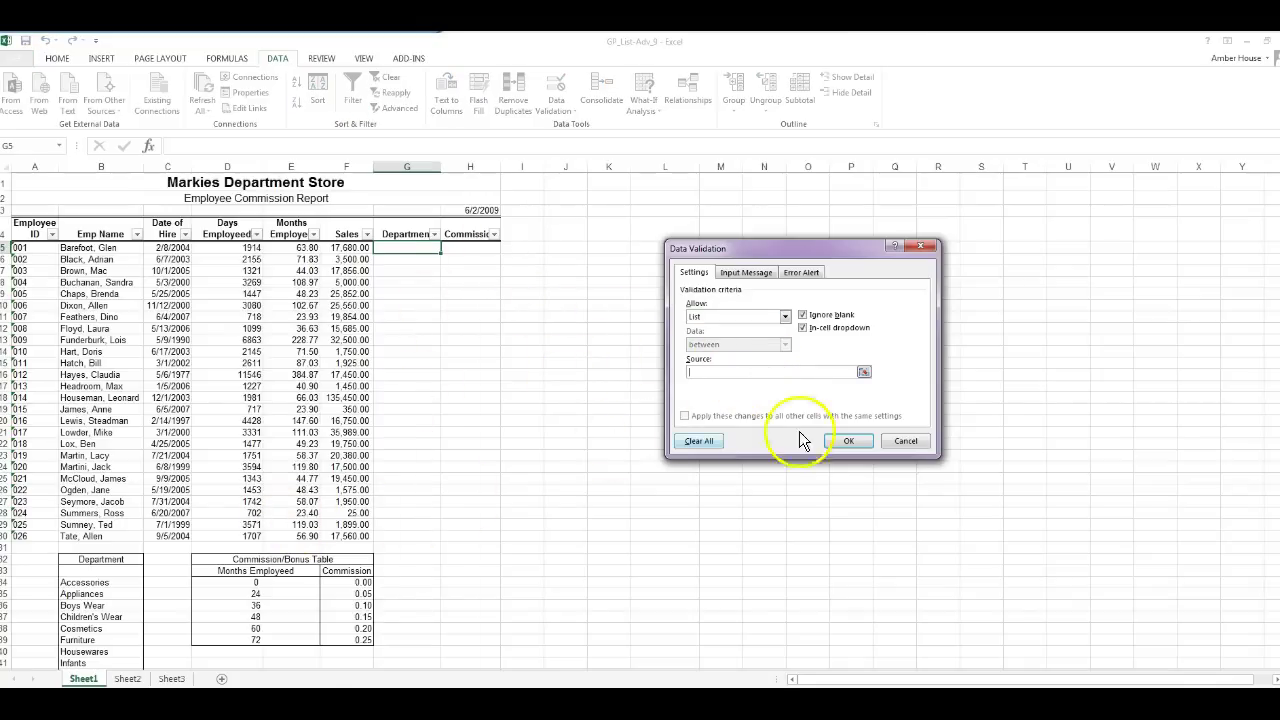
scroll(413, 400, "down", 2)
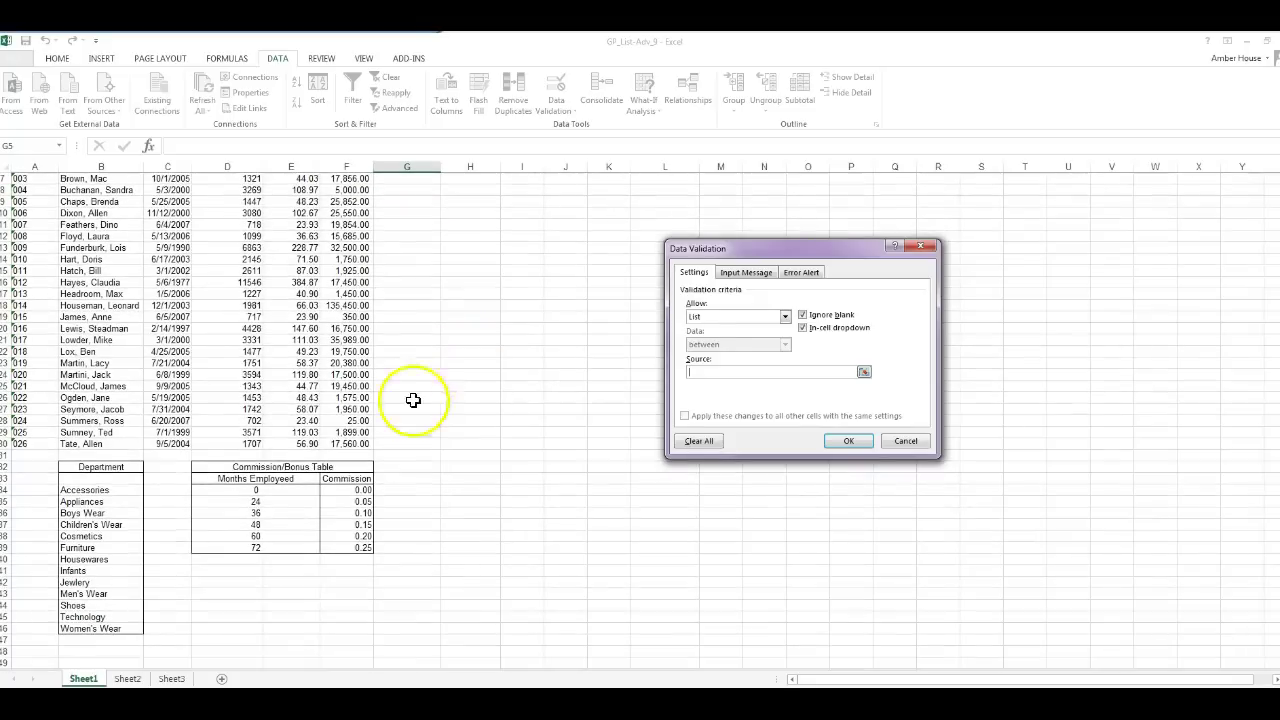
left_click(72, 489)
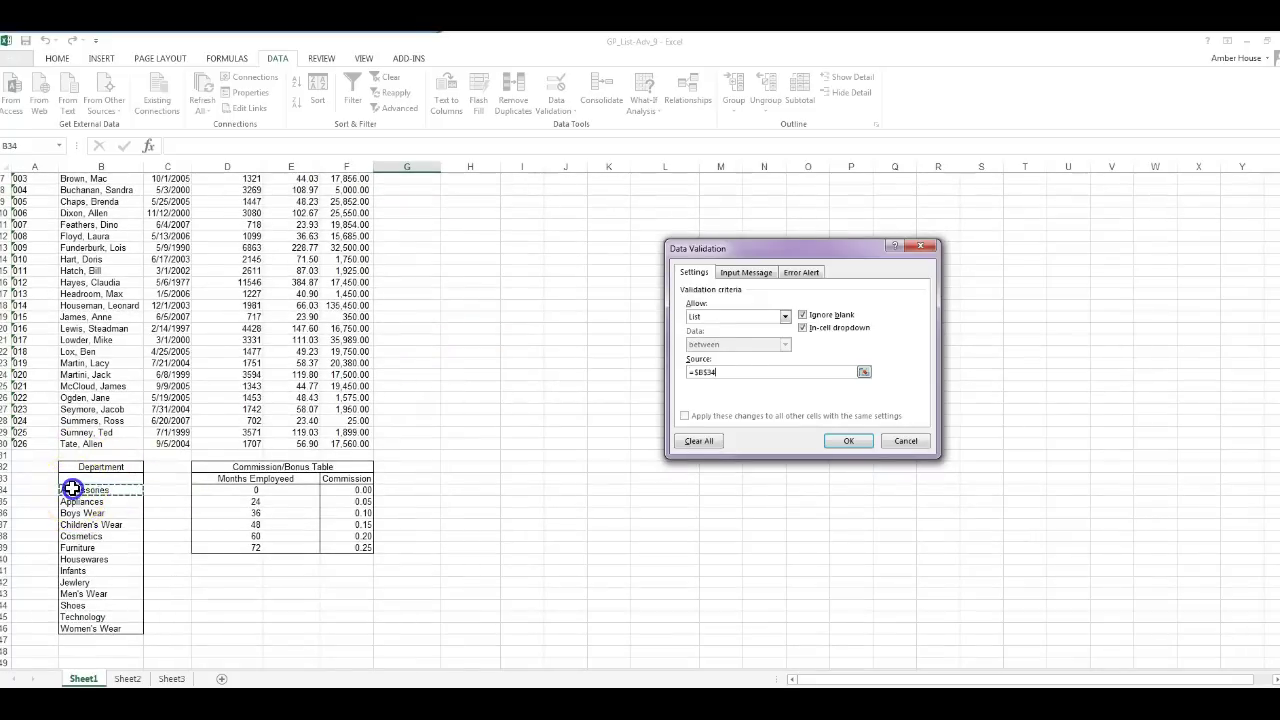
left_click_drag(72, 489, 77, 632)
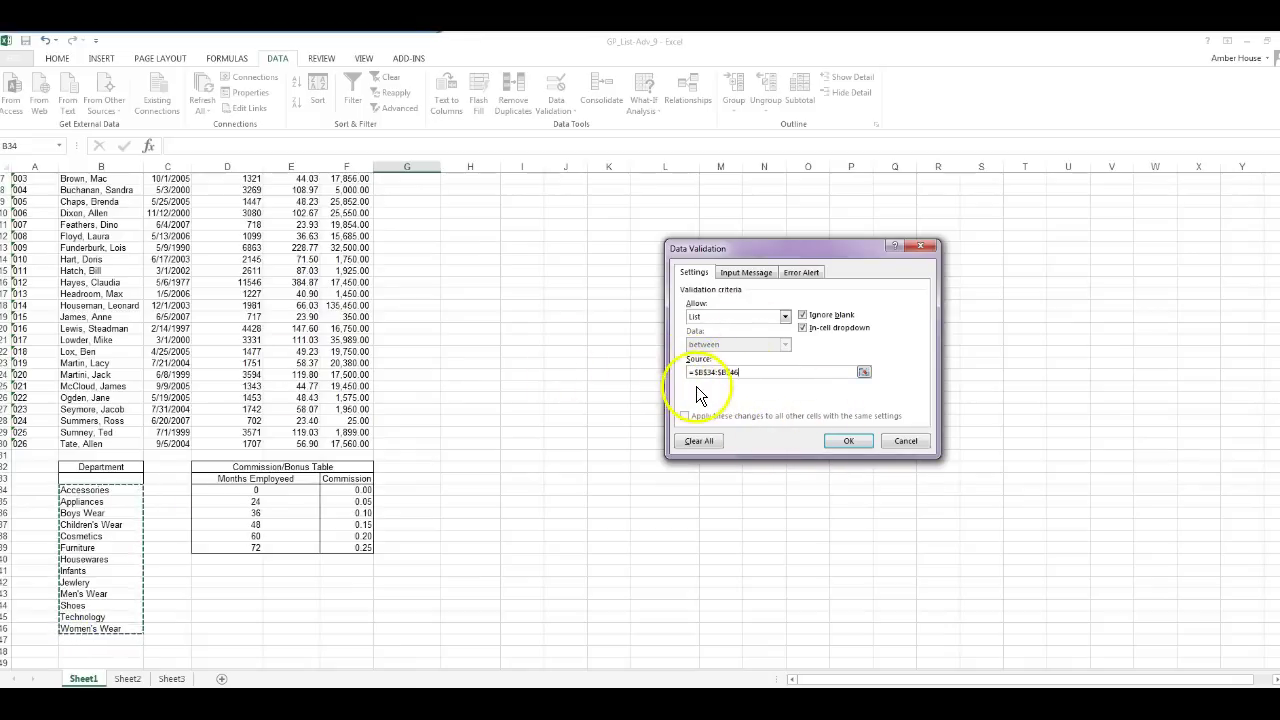
left_click(846, 441)
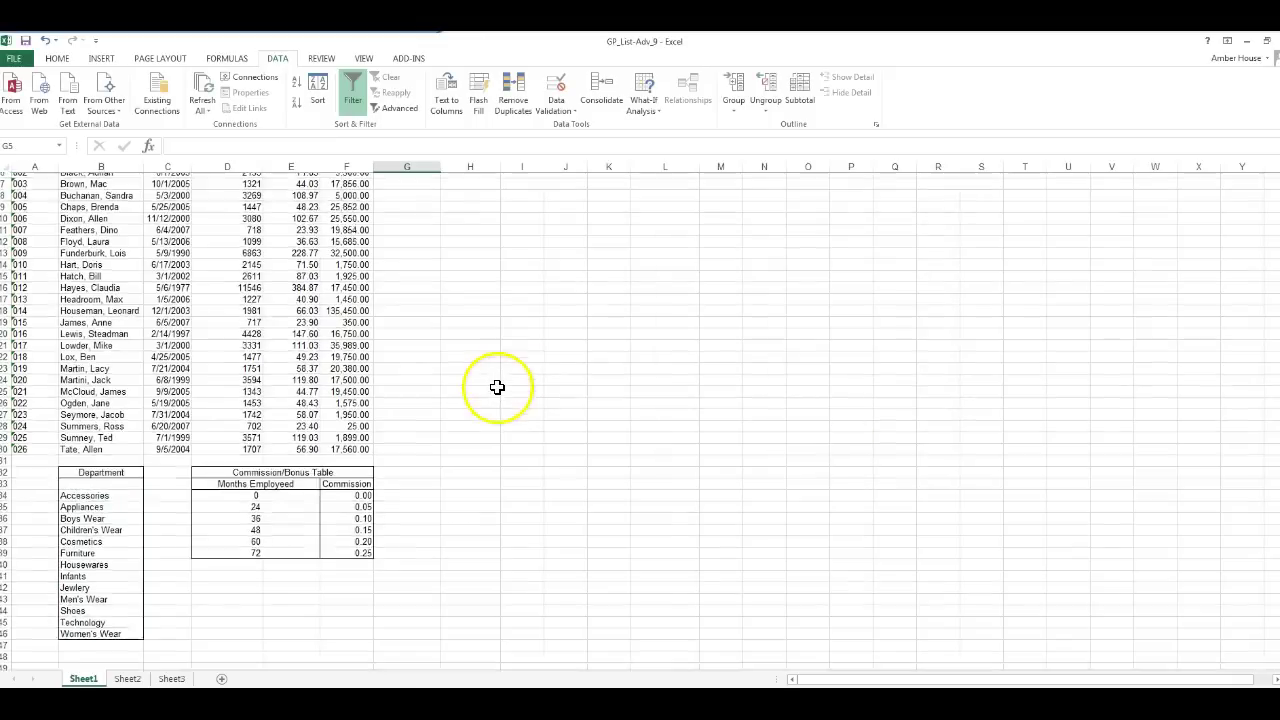
- Test G5's department dropdown without choosing a value
scroll(497, 387, "up", 2)
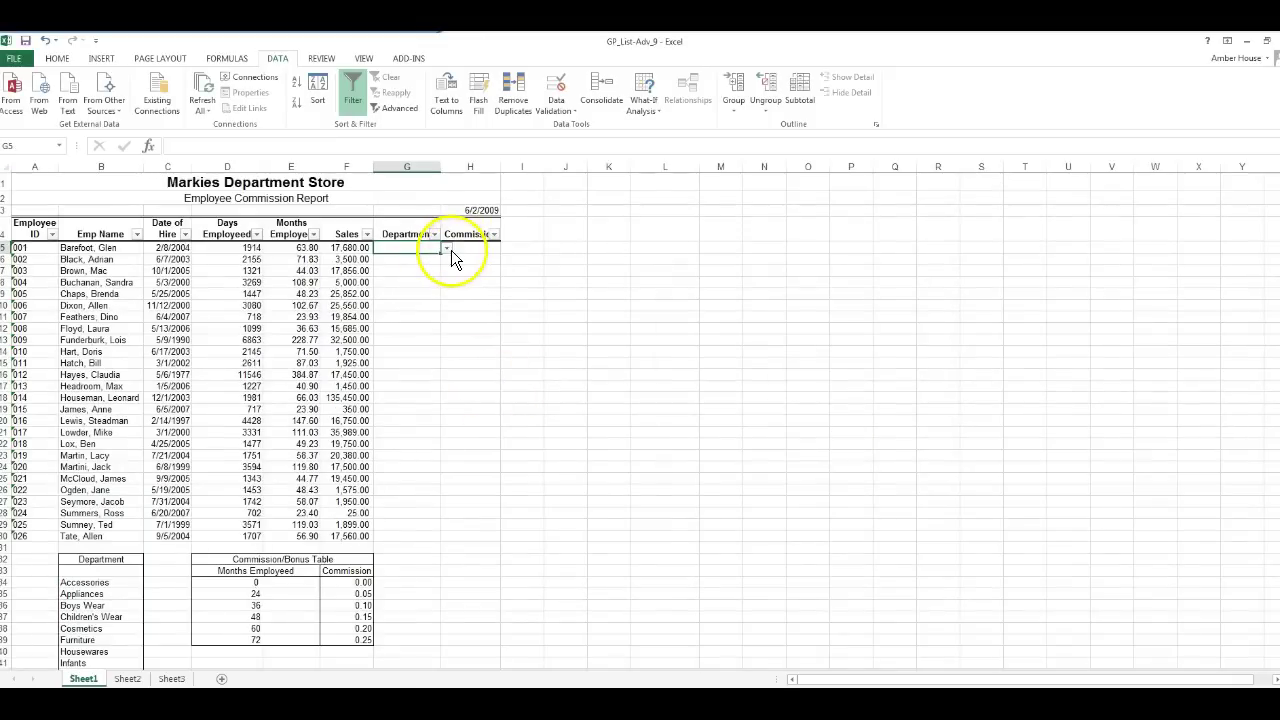
left_click(449, 249)
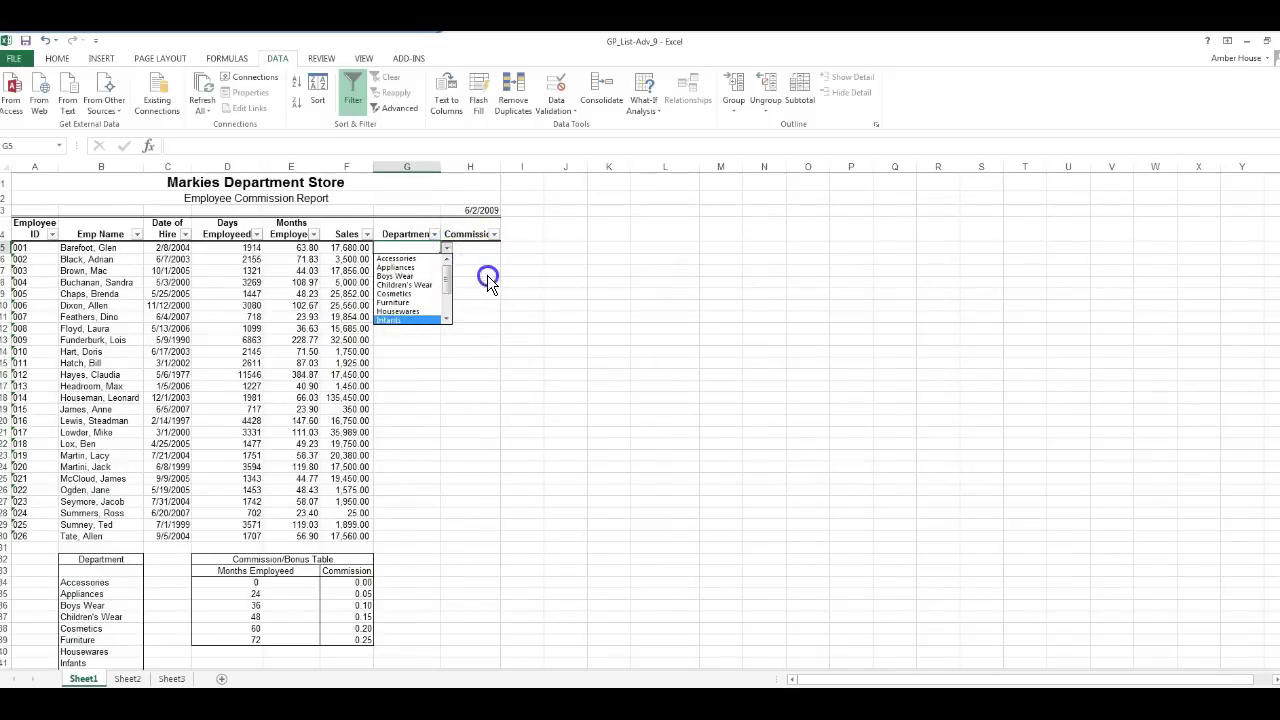
left_click(487, 275)
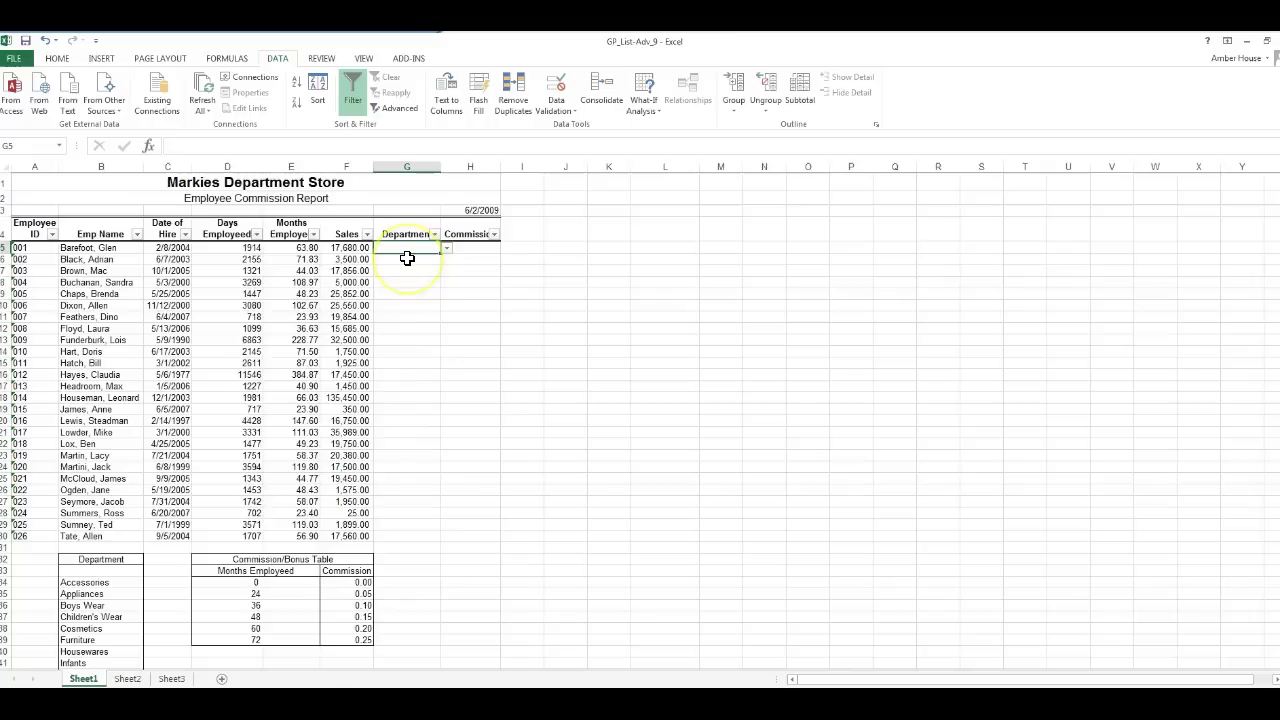
- Apply a List validation to G6:G30, sourced from the Department names in column B
left_click_drag(407, 258, 392, 536)
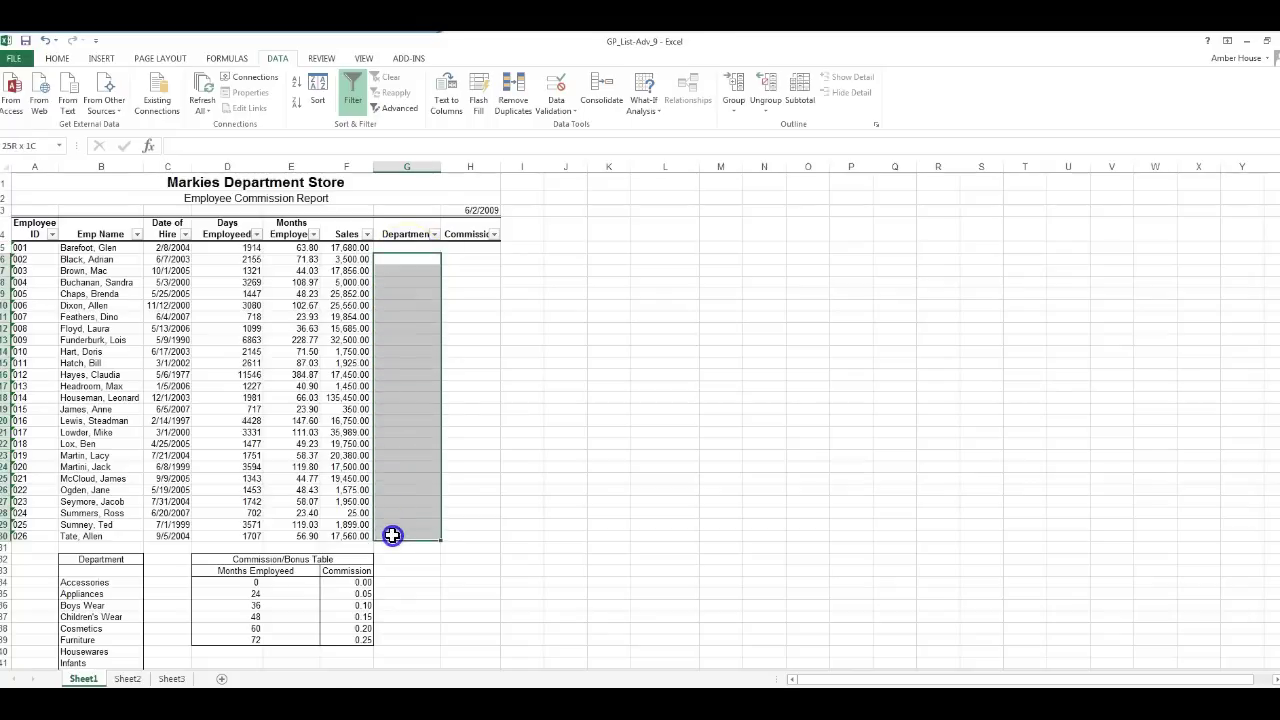
left_click(557, 104)
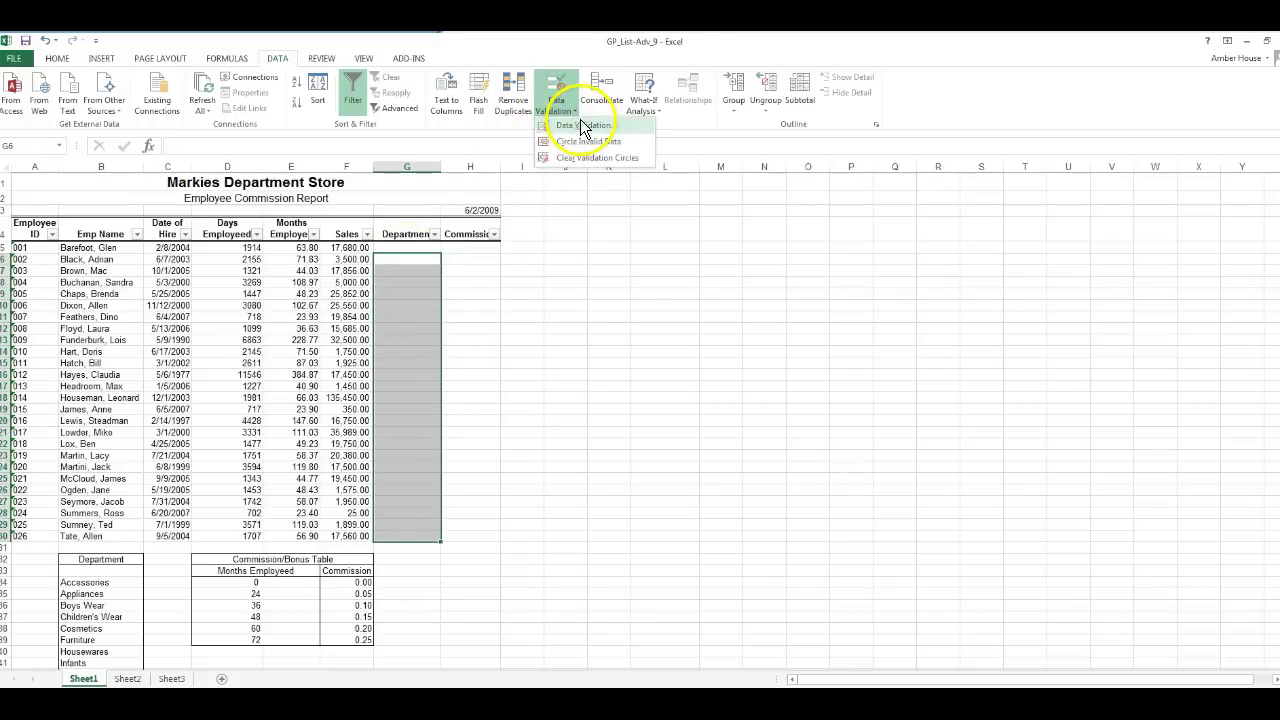
left_click(586, 127)
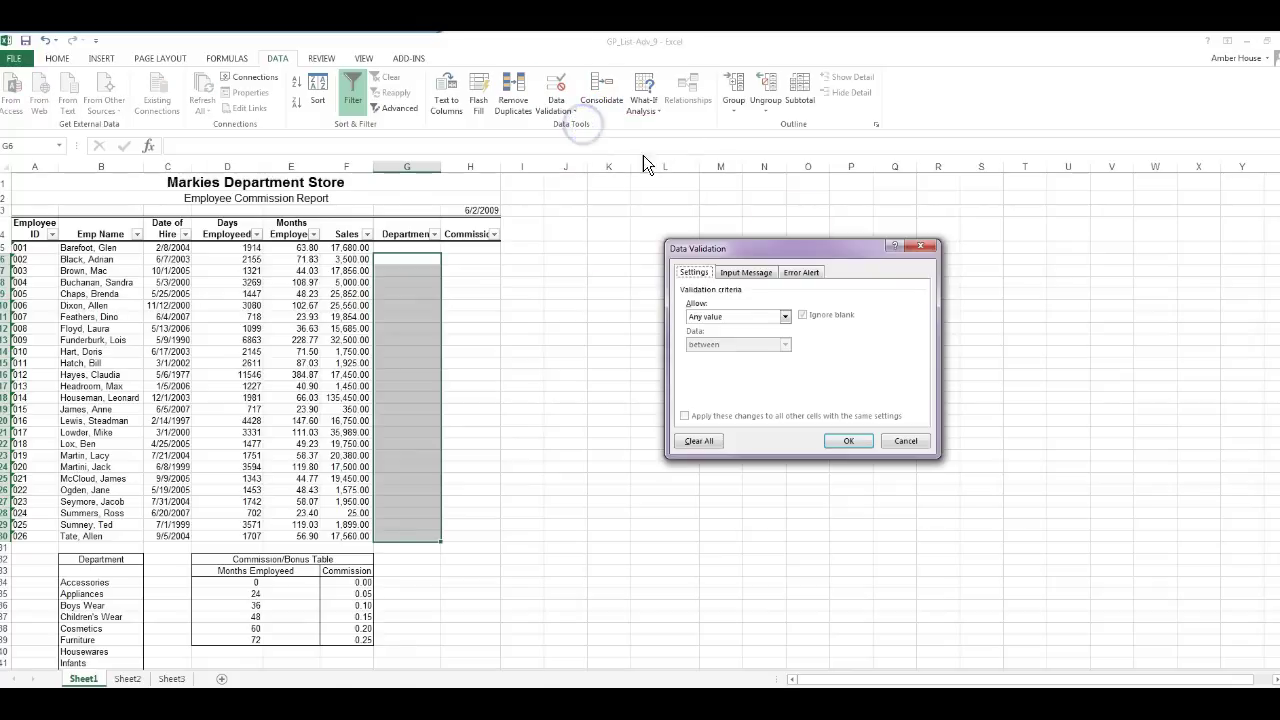
left_click(784, 317)
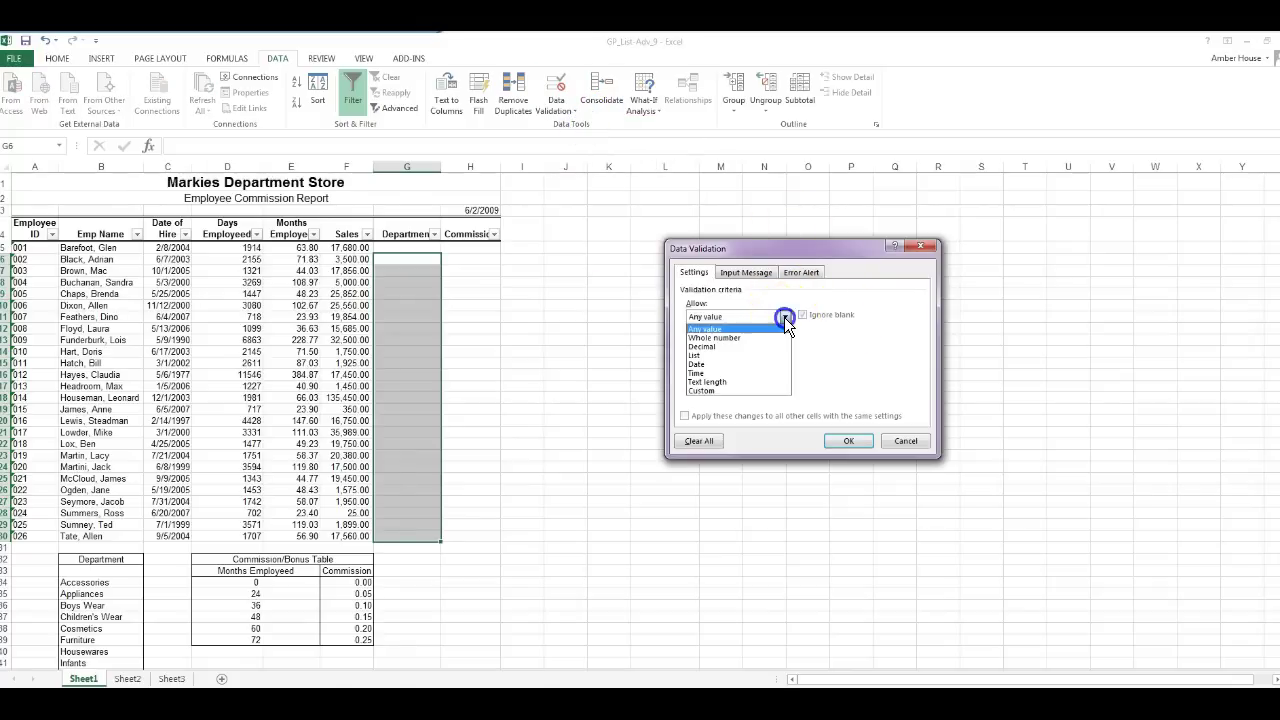
left_click(706, 355)
left_click(754, 370)
scroll(314, 443, "down", 4)
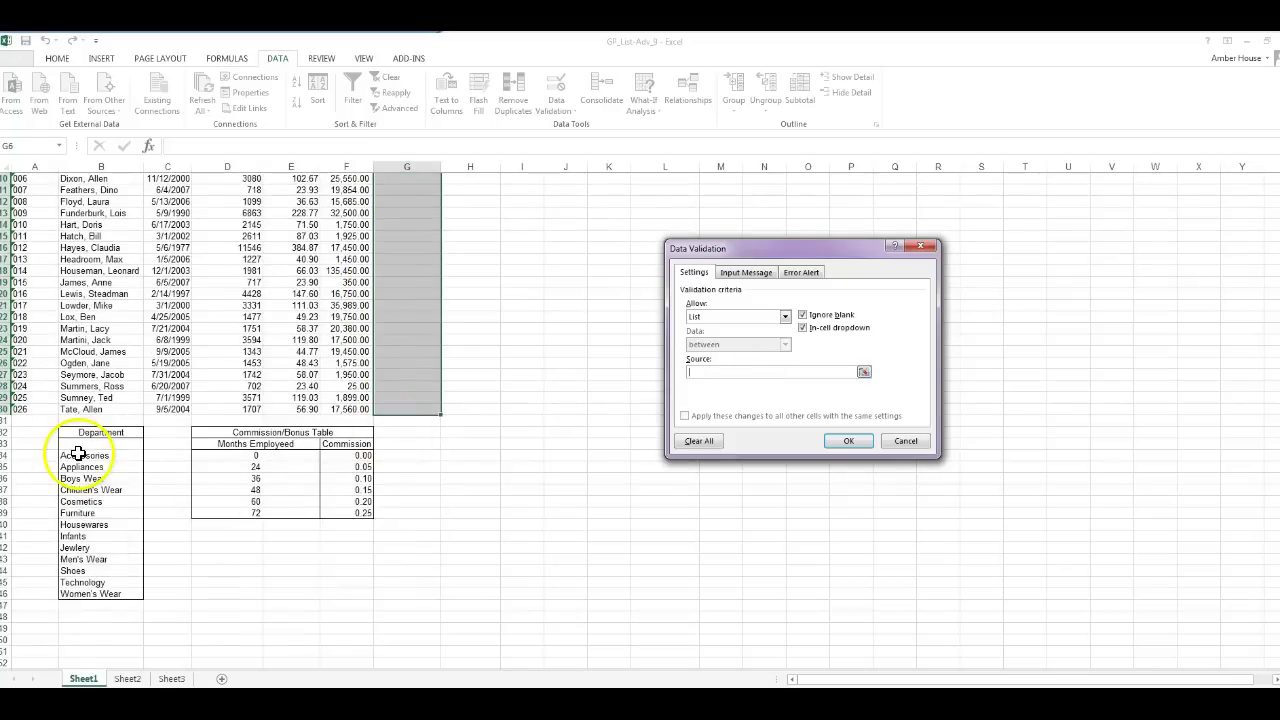
left_click_drag(80, 455, 63, 594)
left_click(848, 441)
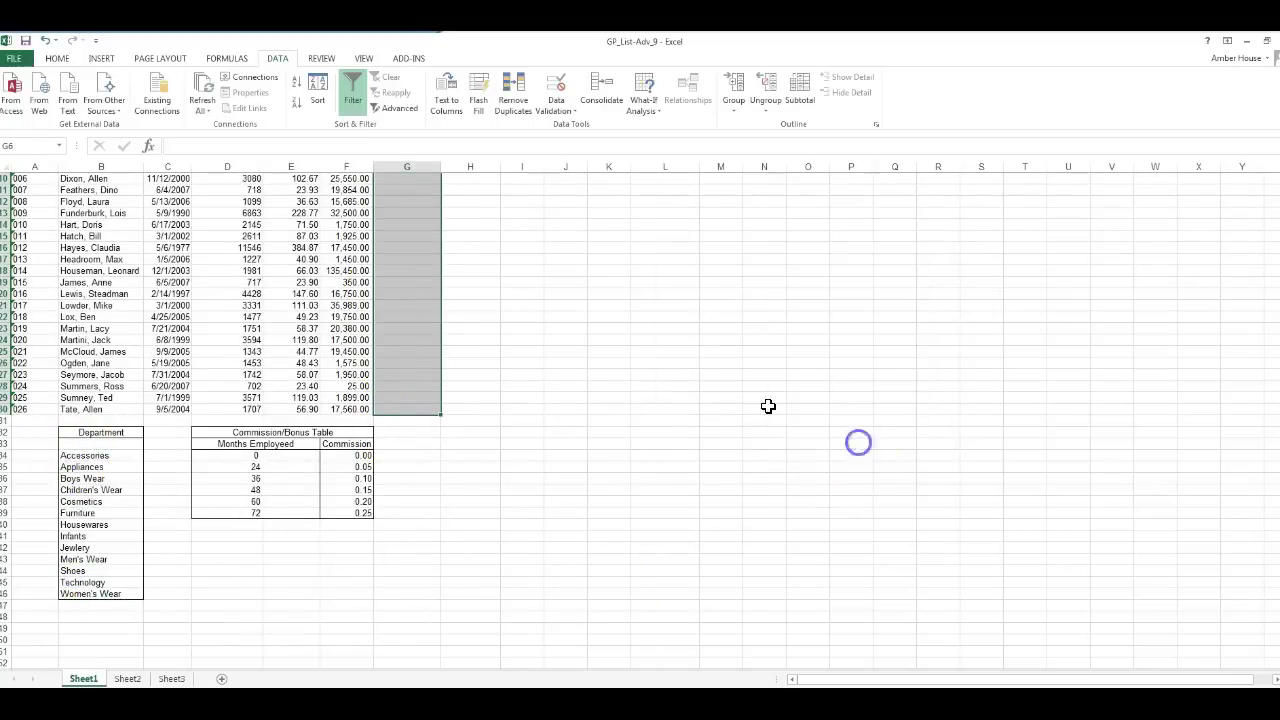
- Check that Department cells G13, G18 and G25 offer the department dropdown list
left_click(420, 271)
left_click(412, 352)
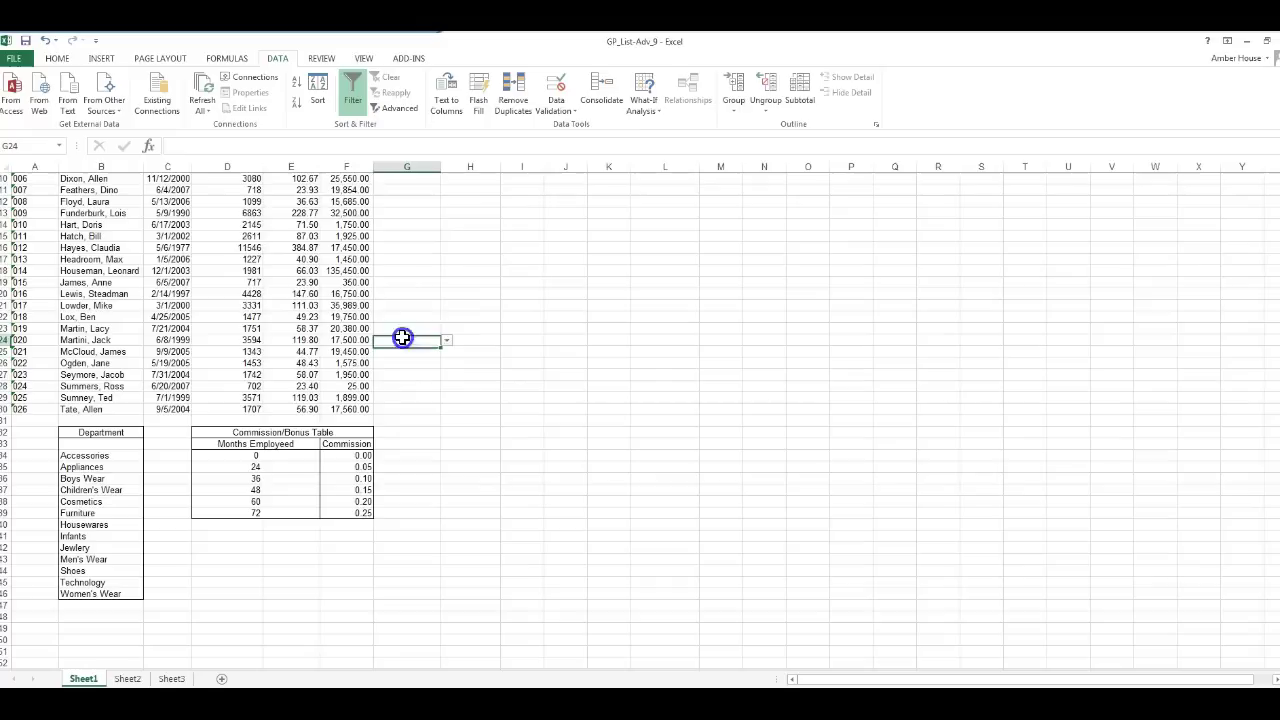
left_click(420, 271)
left_click(410, 212)
scroll(410, 212, "up", 3)
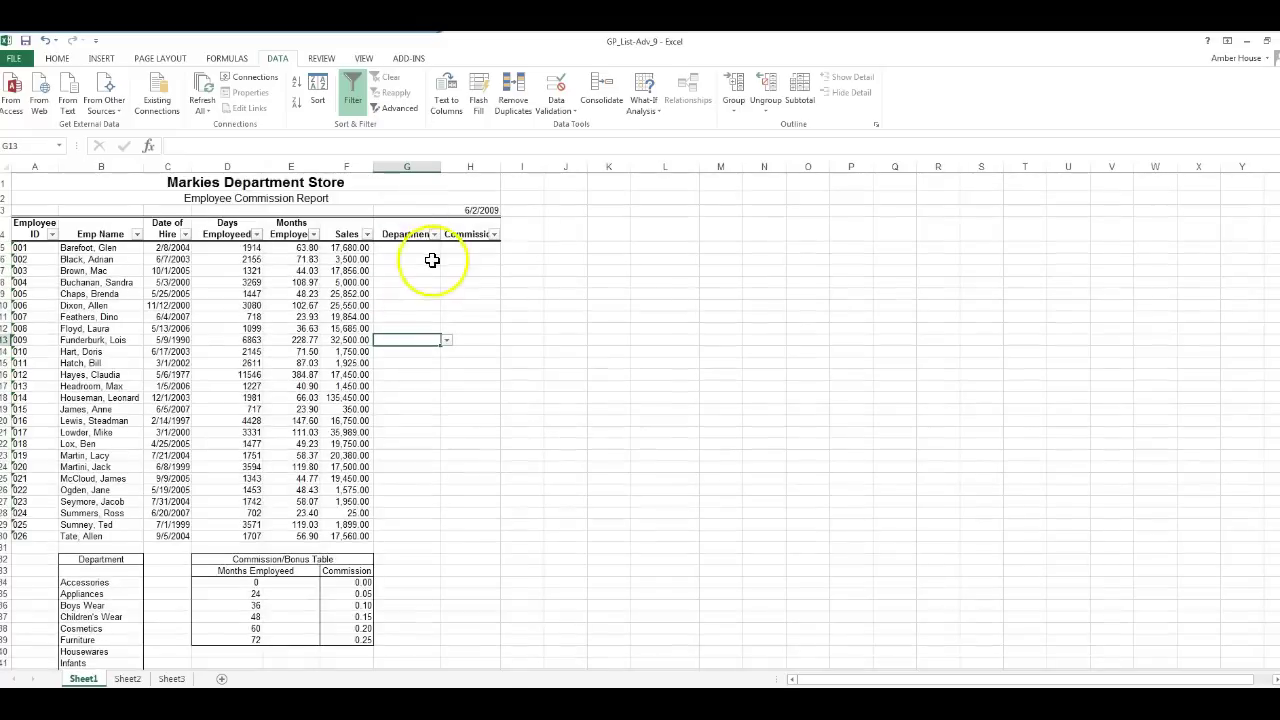
left_click(429, 249)
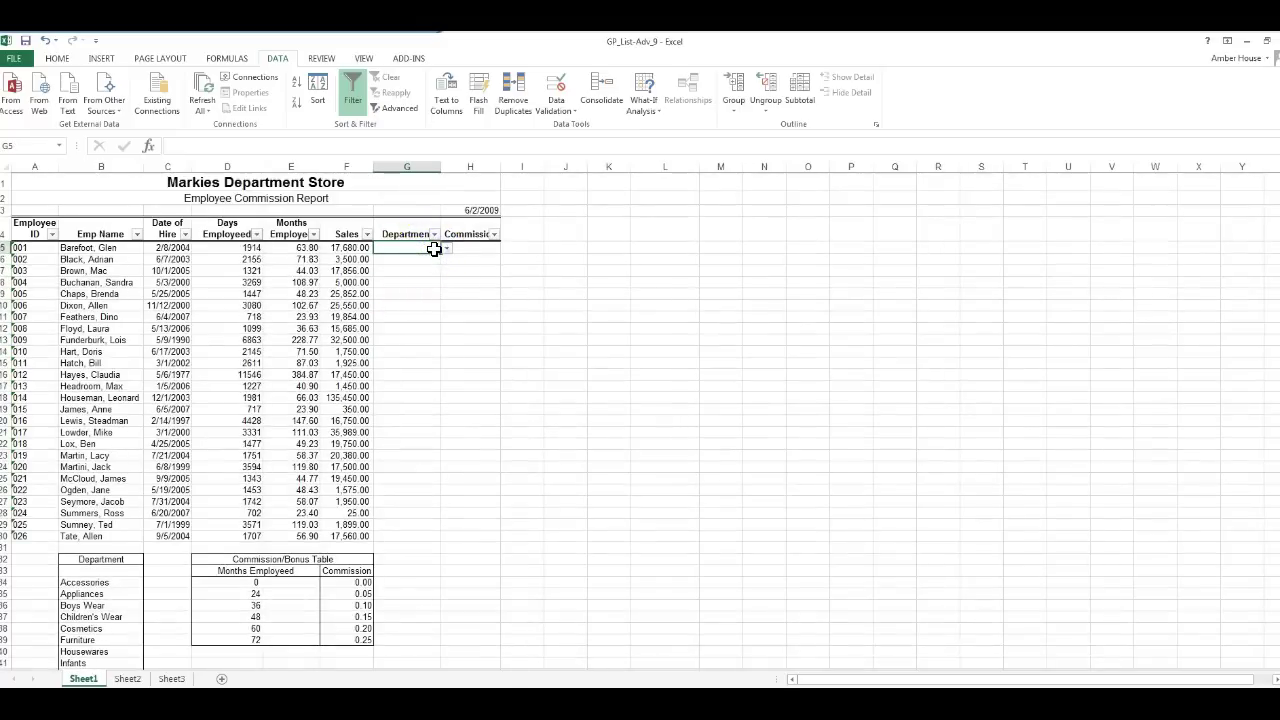
- Set departments G5 Boys Wear, G6 Jewlery, G7 Boys Wear and G8 Men's Wear
left_click(449, 251)
left_click(449, 248)
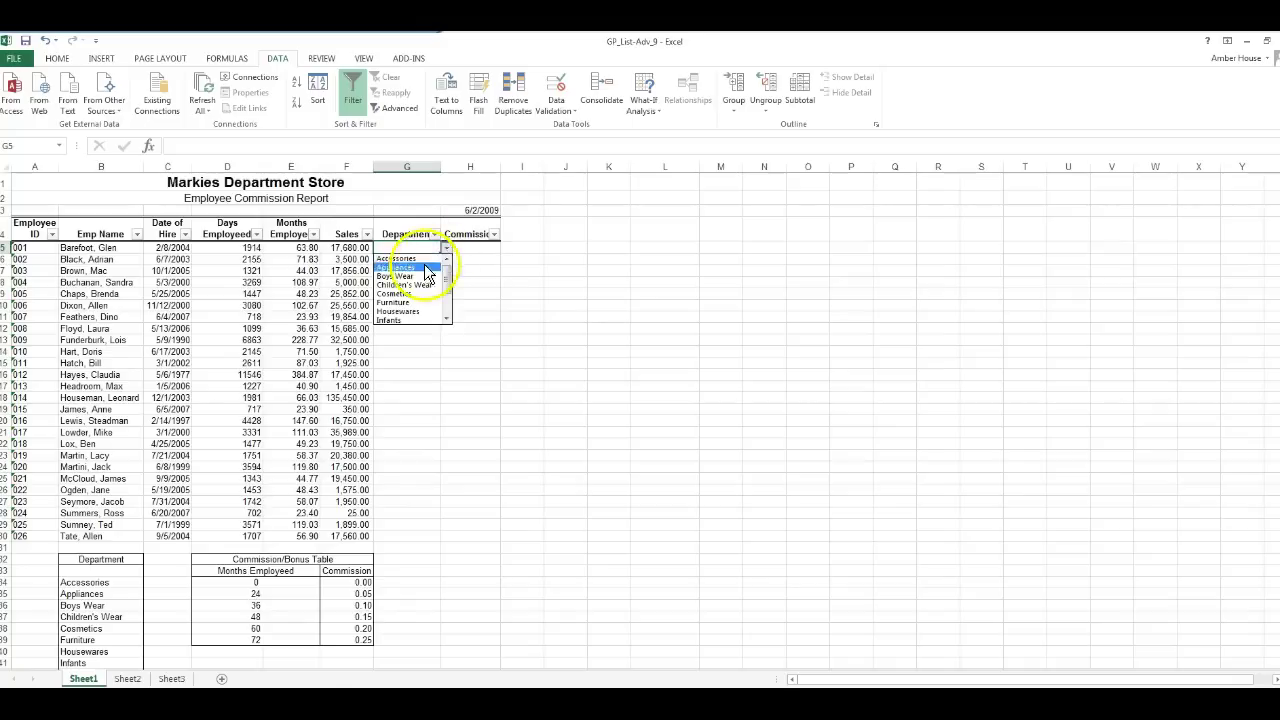
left_click(418, 276)
left_click(427, 259)
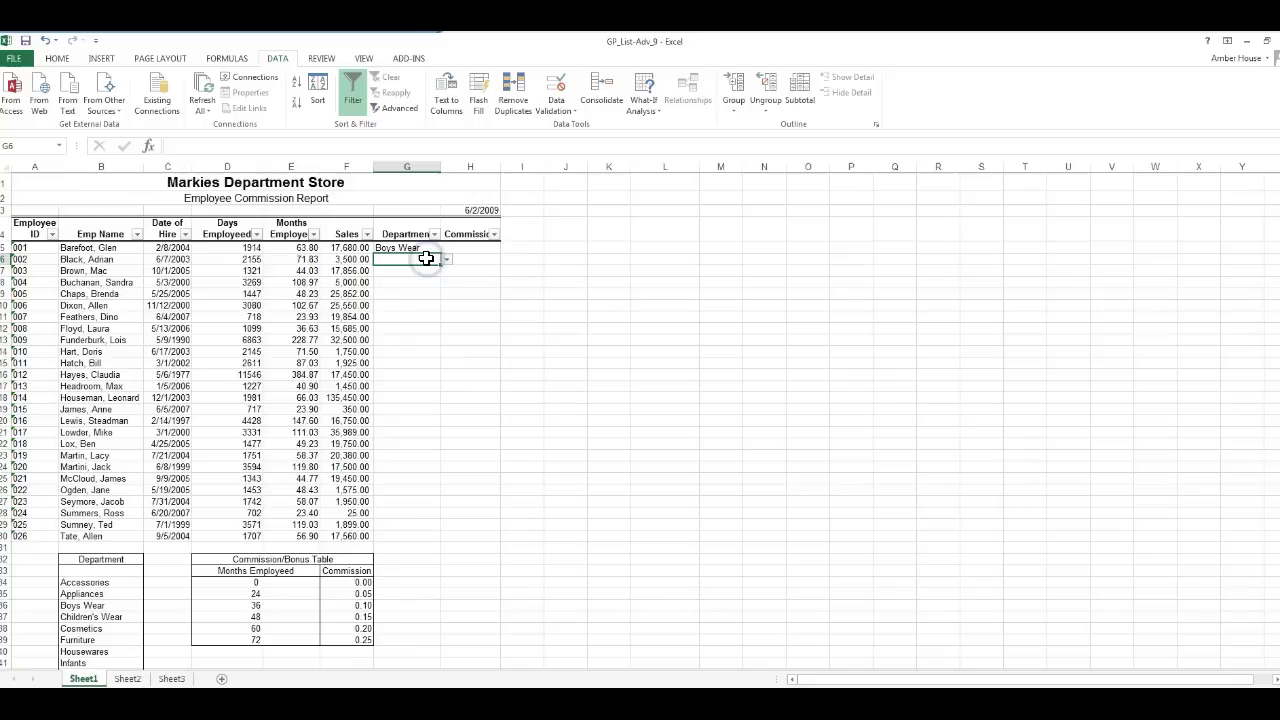
left_click(446, 260)
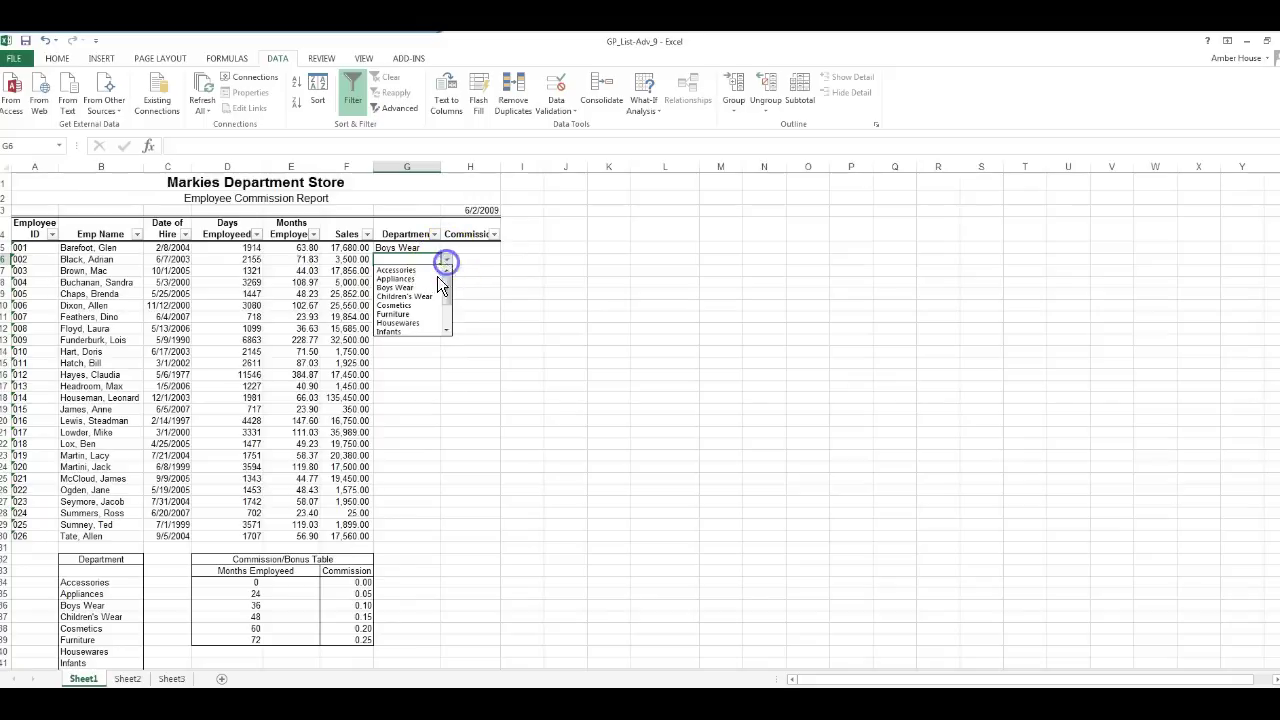
left_click(446, 330)
left_click(446, 330)
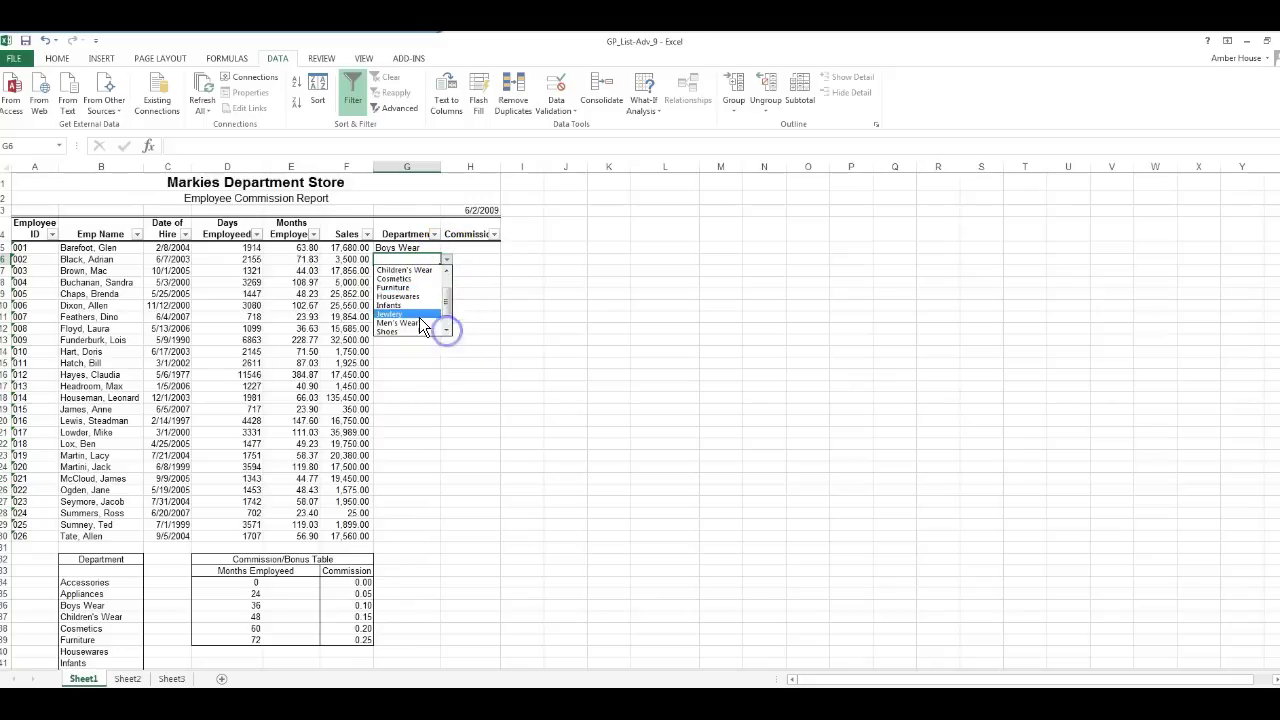
left_click(419, 317)
left_click(427, 270)
left_click(446, 270)
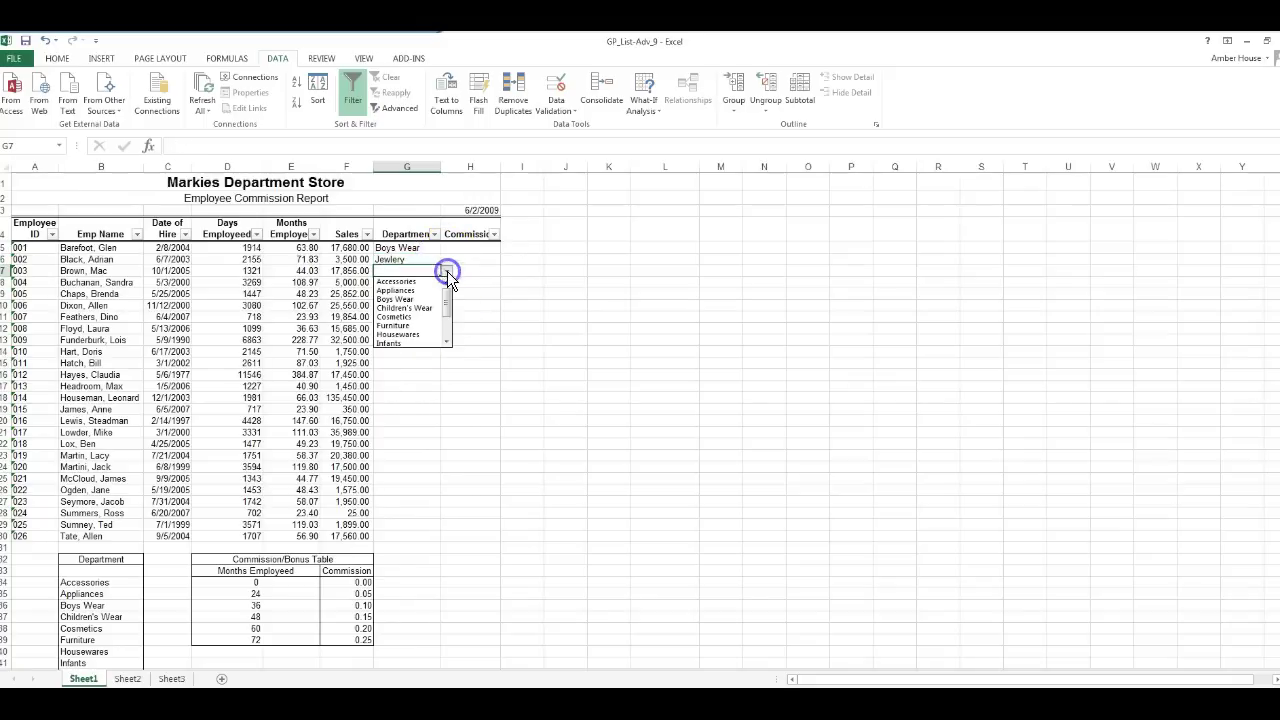
left_click(435, 299)
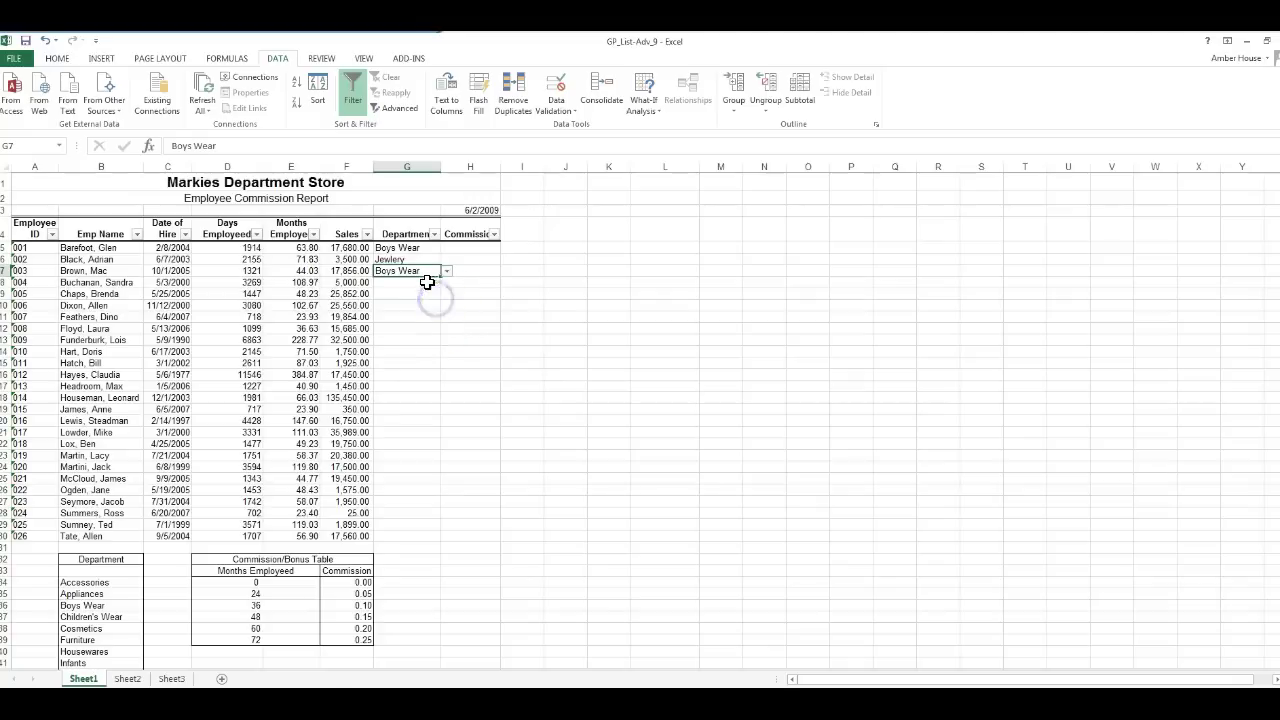
left_click(428, 282)
left_click(446, 283)
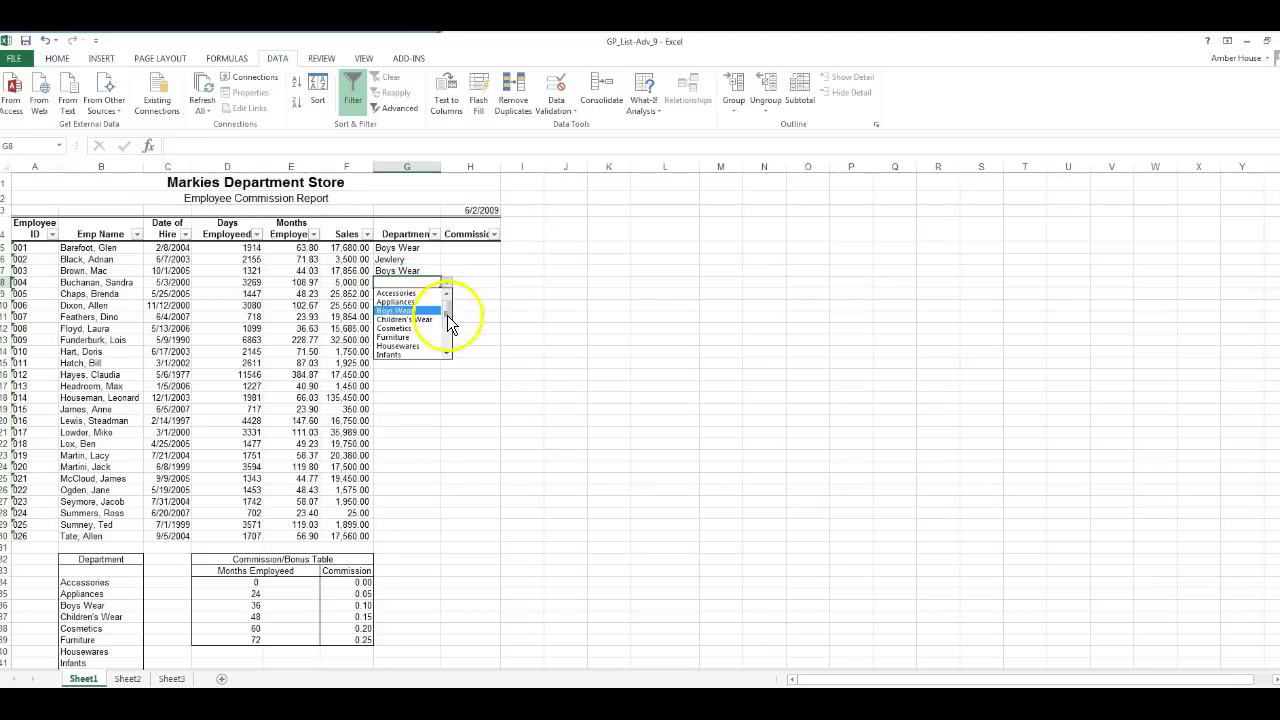
left_click(446, 342)
left_click(416, 326)
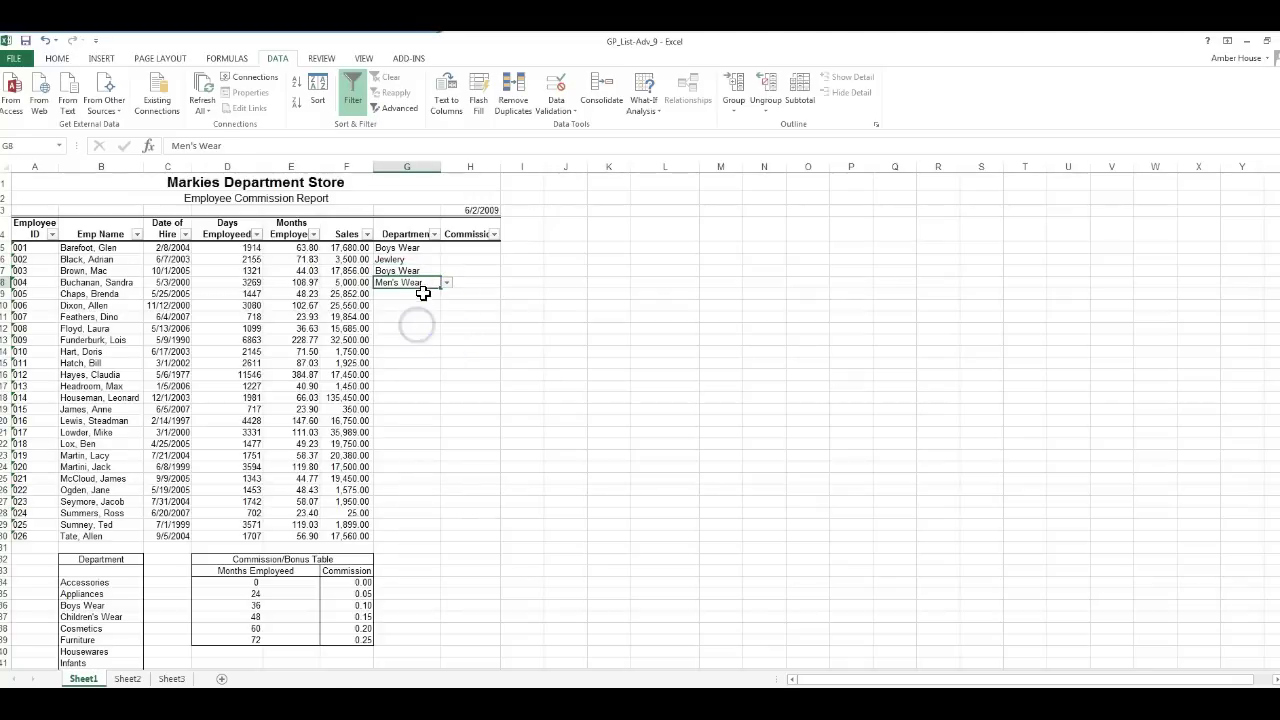
- Set G9 to Men's Wear, G10 to Appliances and G11 to Accessories
left_click(423, 295)
left_click(445, 302)
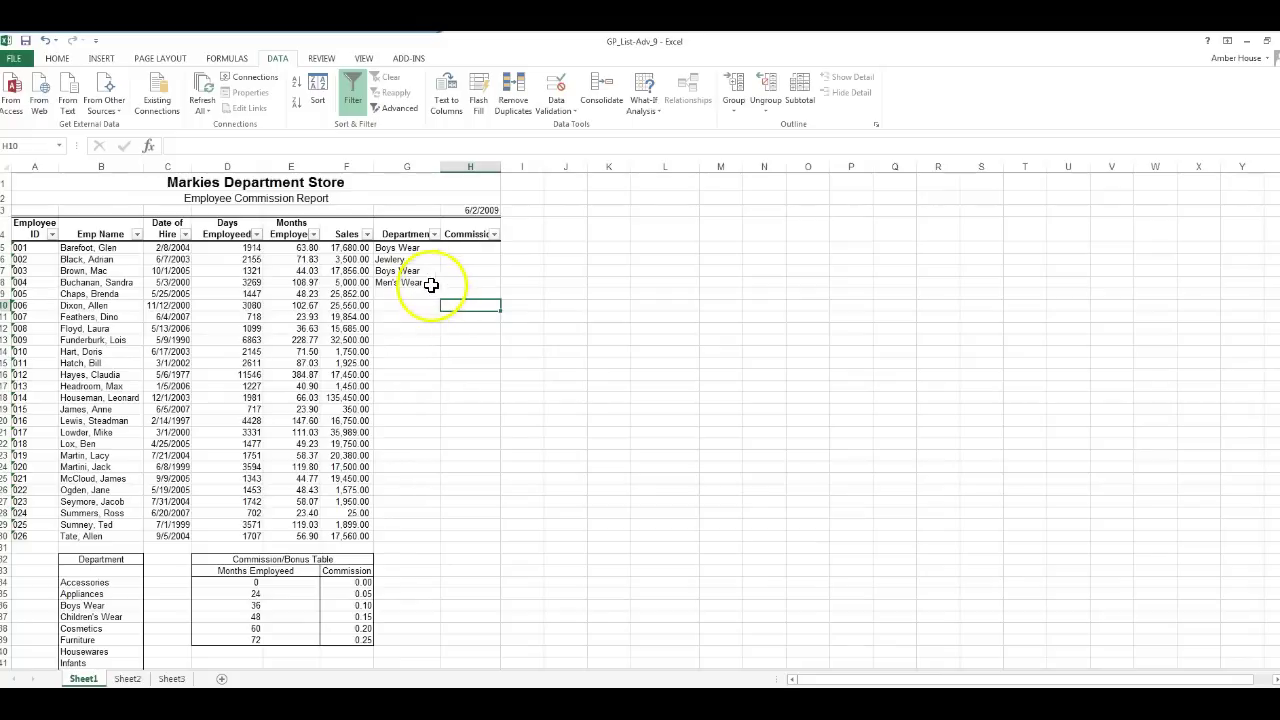
left_click(428, 293)
left_click(446, 294)
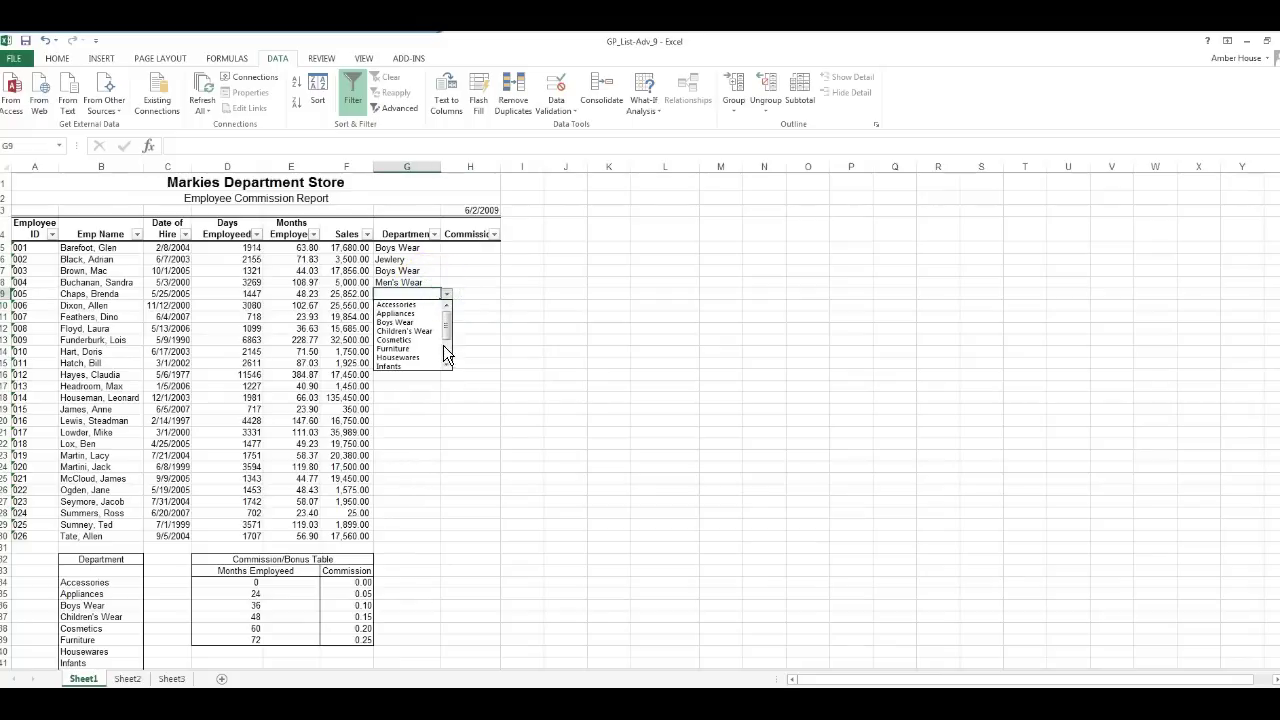
left_click(443, 353)
left_click(429, 342)
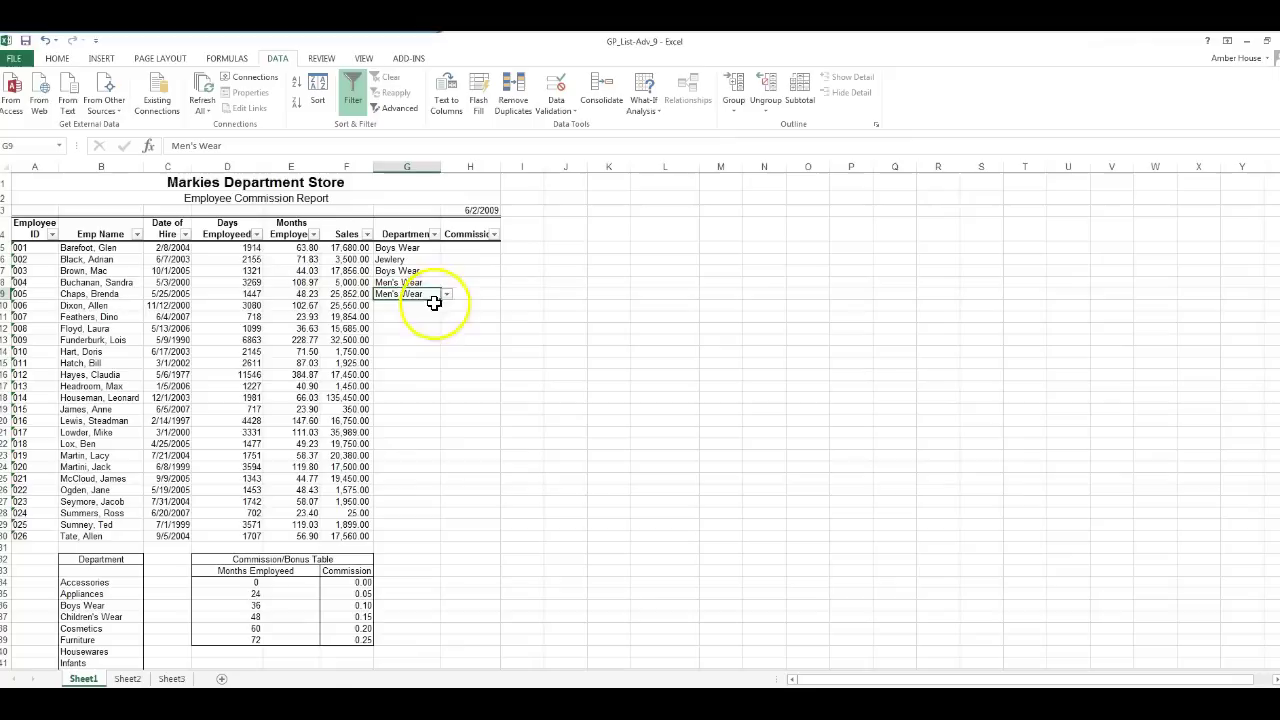
left_click(427, 305)
left_click(447, 305)
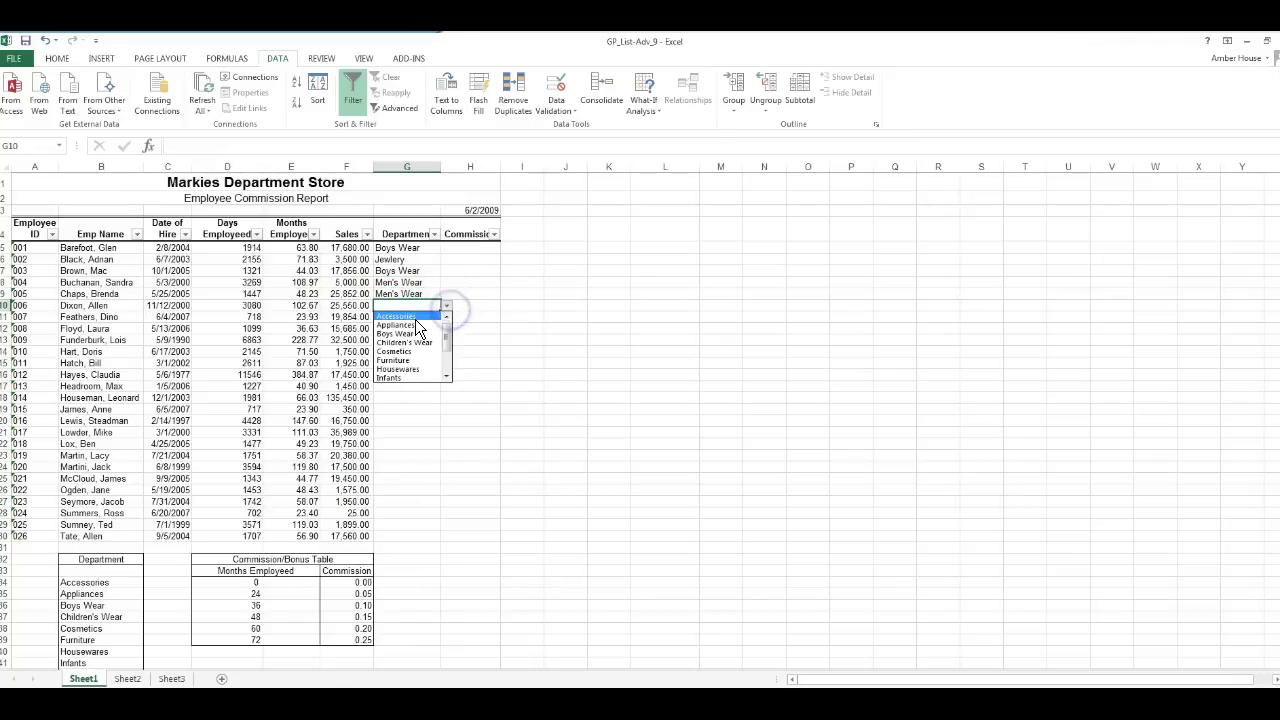
left_click(415, 325)
left_click(409, 316)
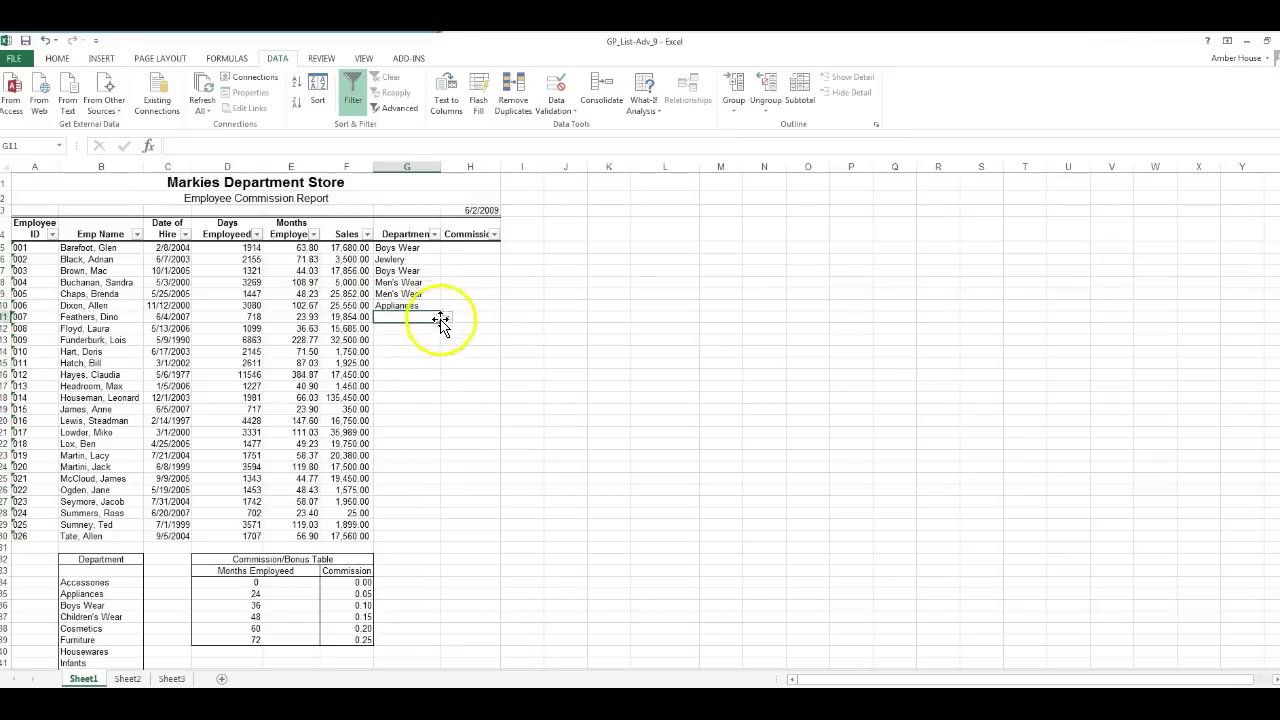
left_click(447, 317)
left_click(421, 326)
- Set G12 to Cosmetics, G13 to Infants and G14 to Shoes
left_click(419, 329)
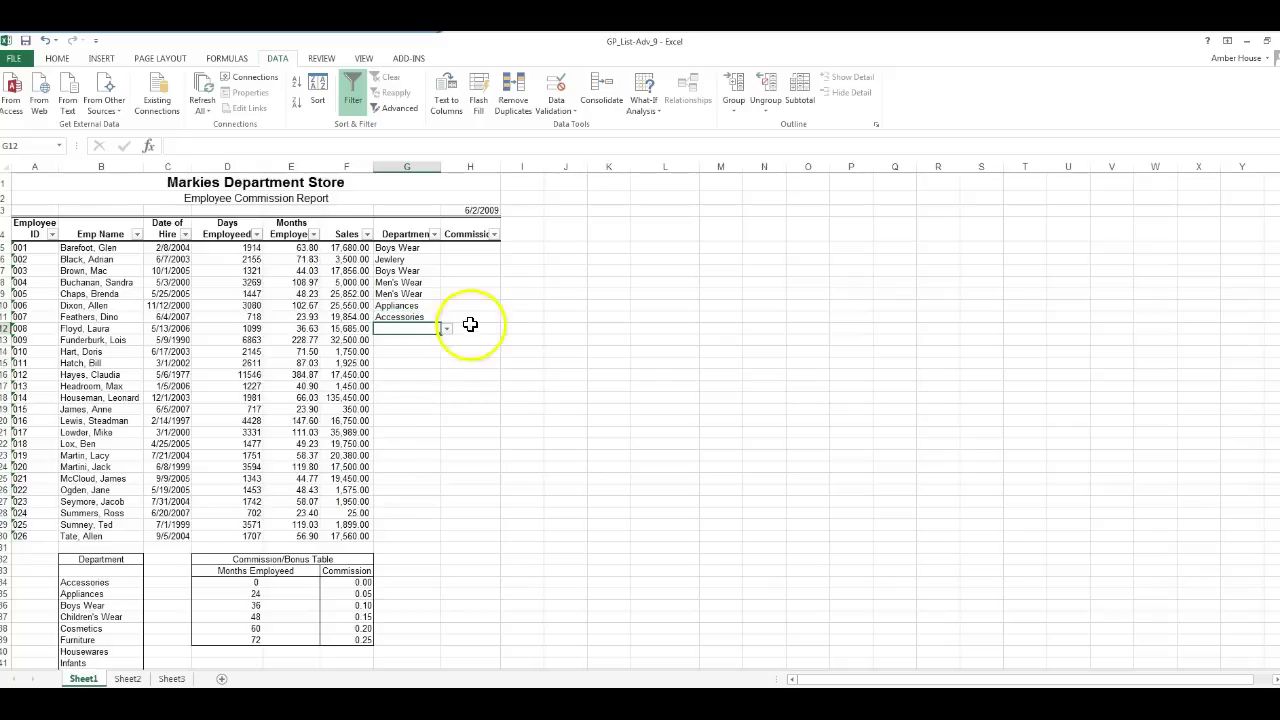
left_click(447, 329)
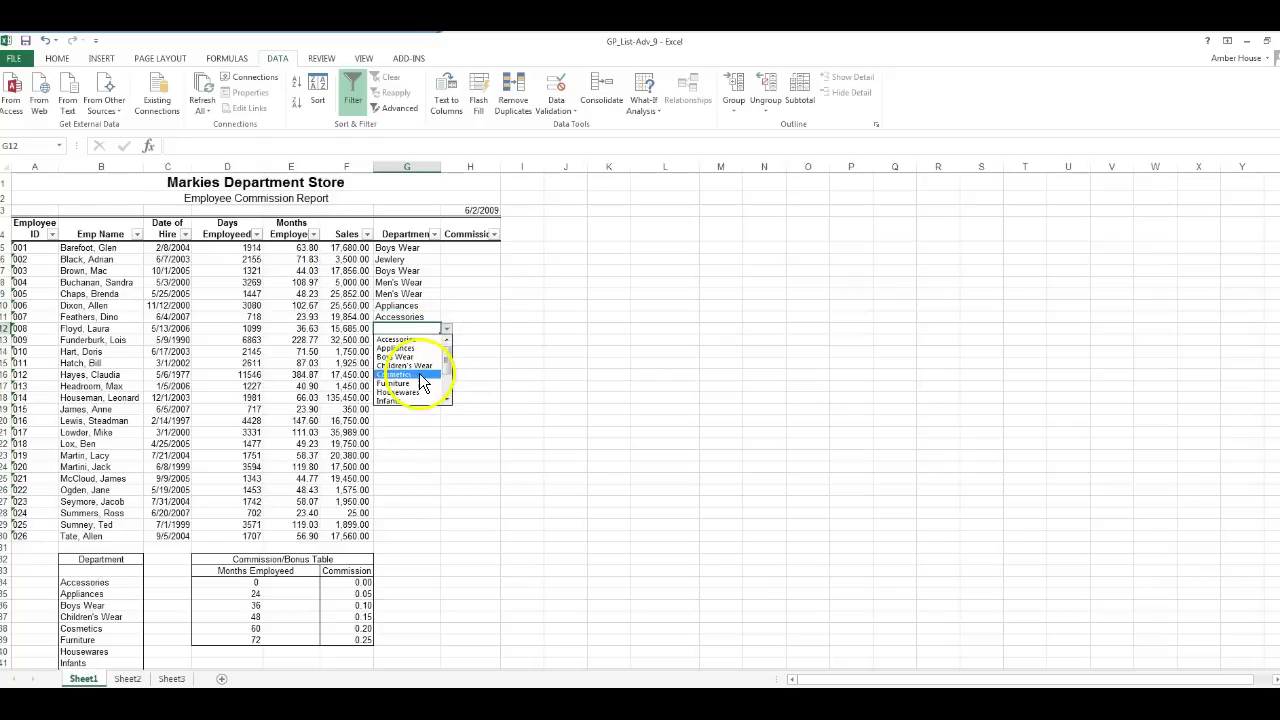
left_click(418, 375)
left_click(415, 340)
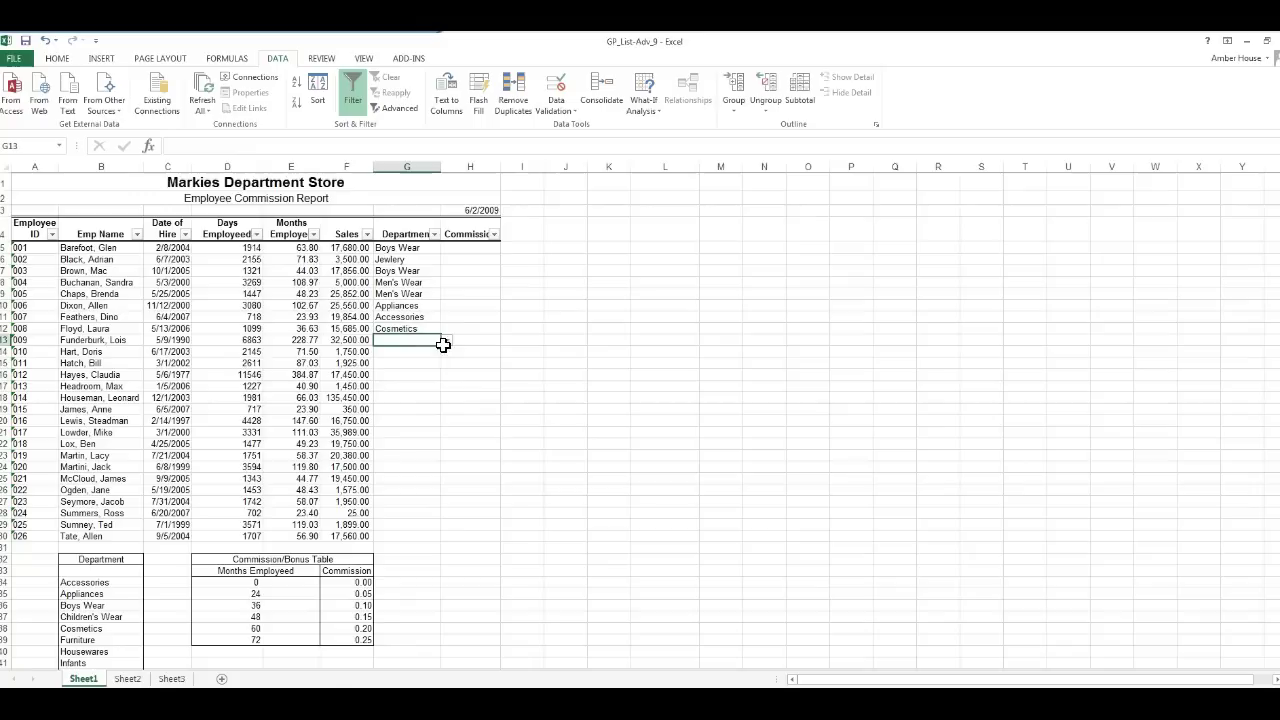
left_click(447, 340)
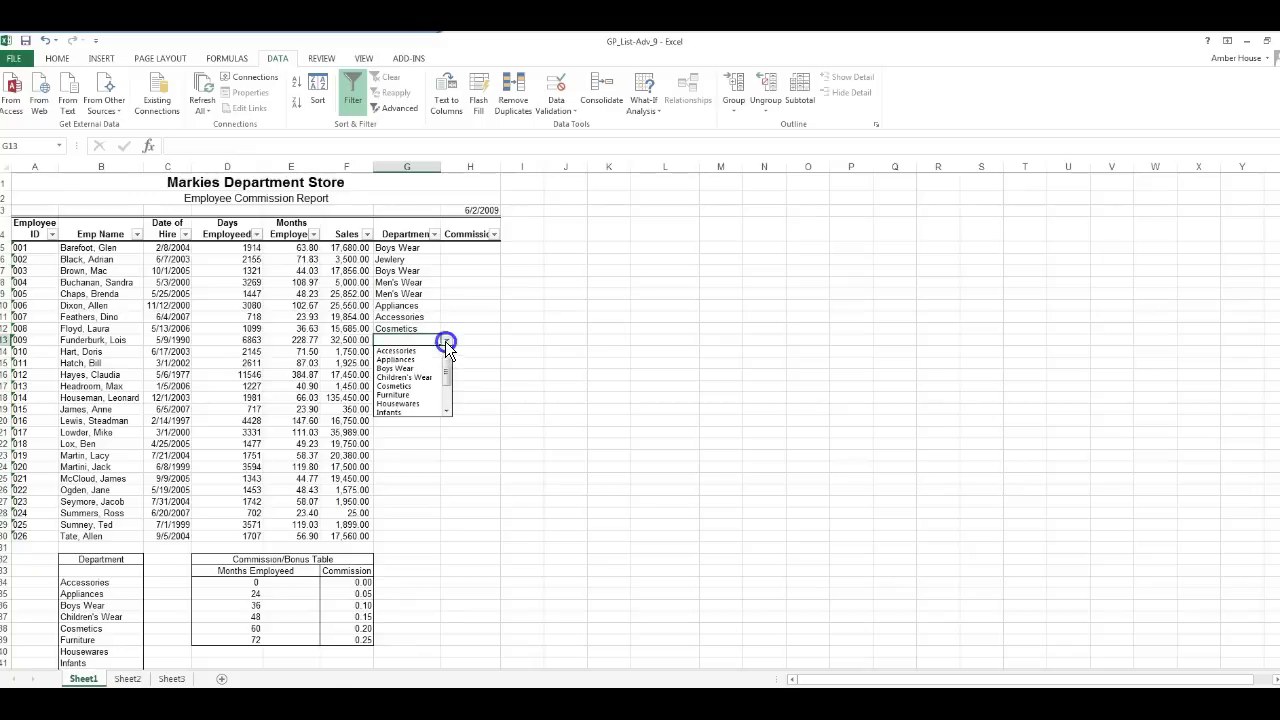
left_click(408, 410)
left_click(410, 352)
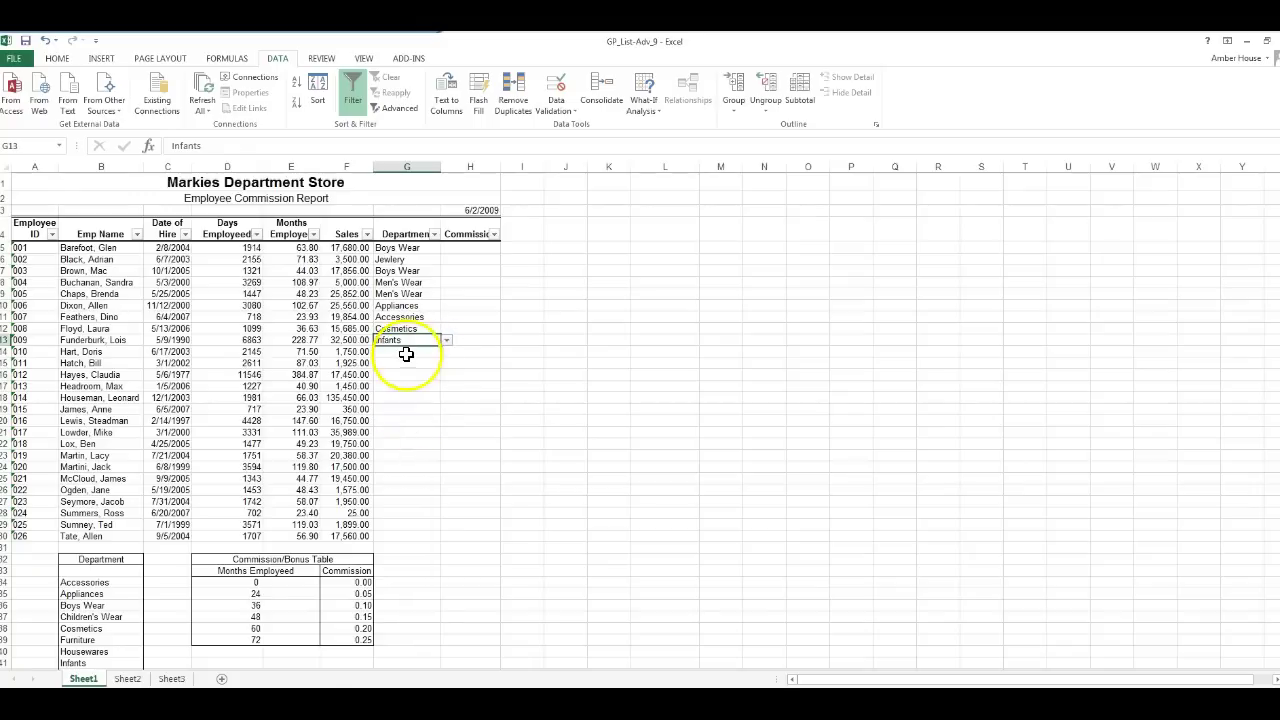
left_click(447, 352)
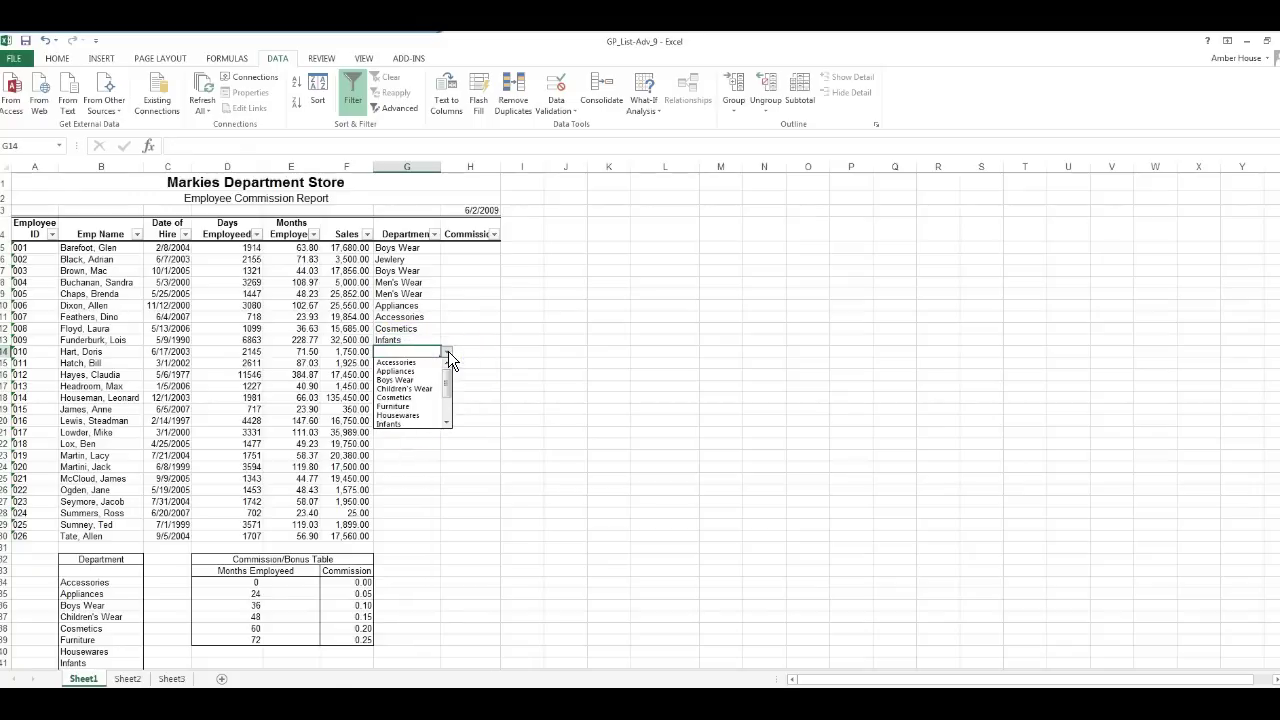
left_click(447, 421)
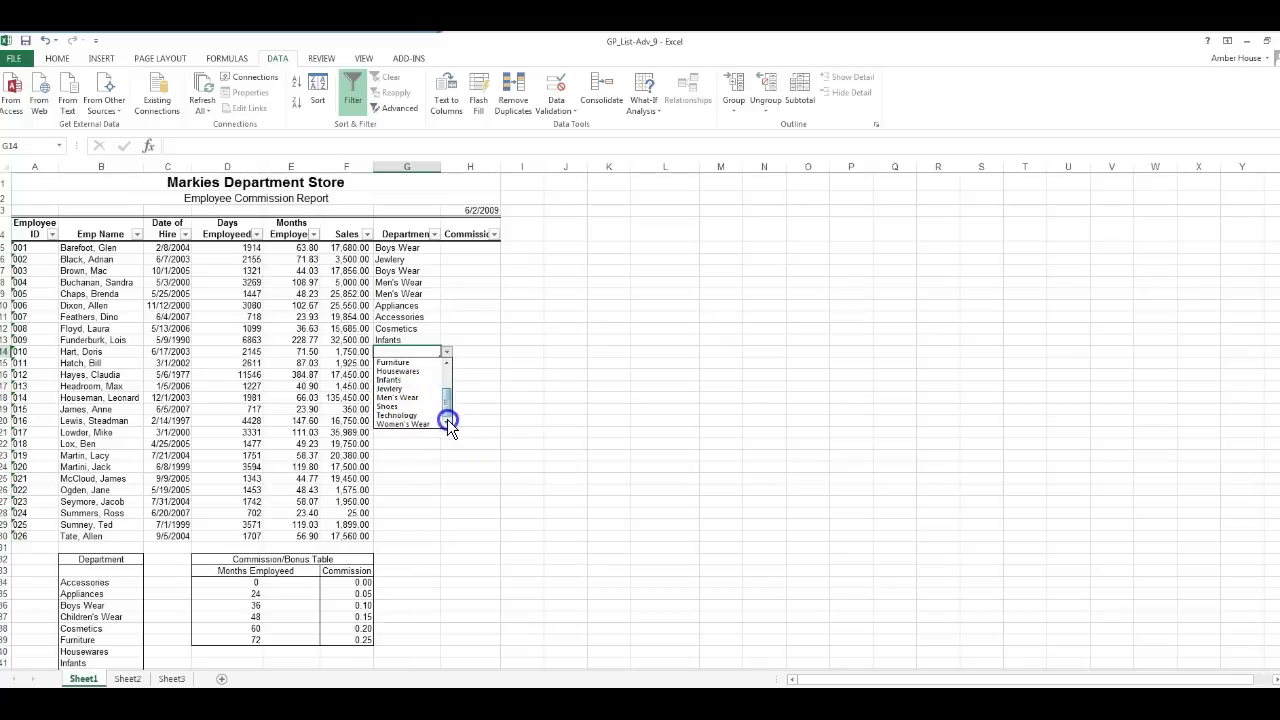
left_click(395, 406)
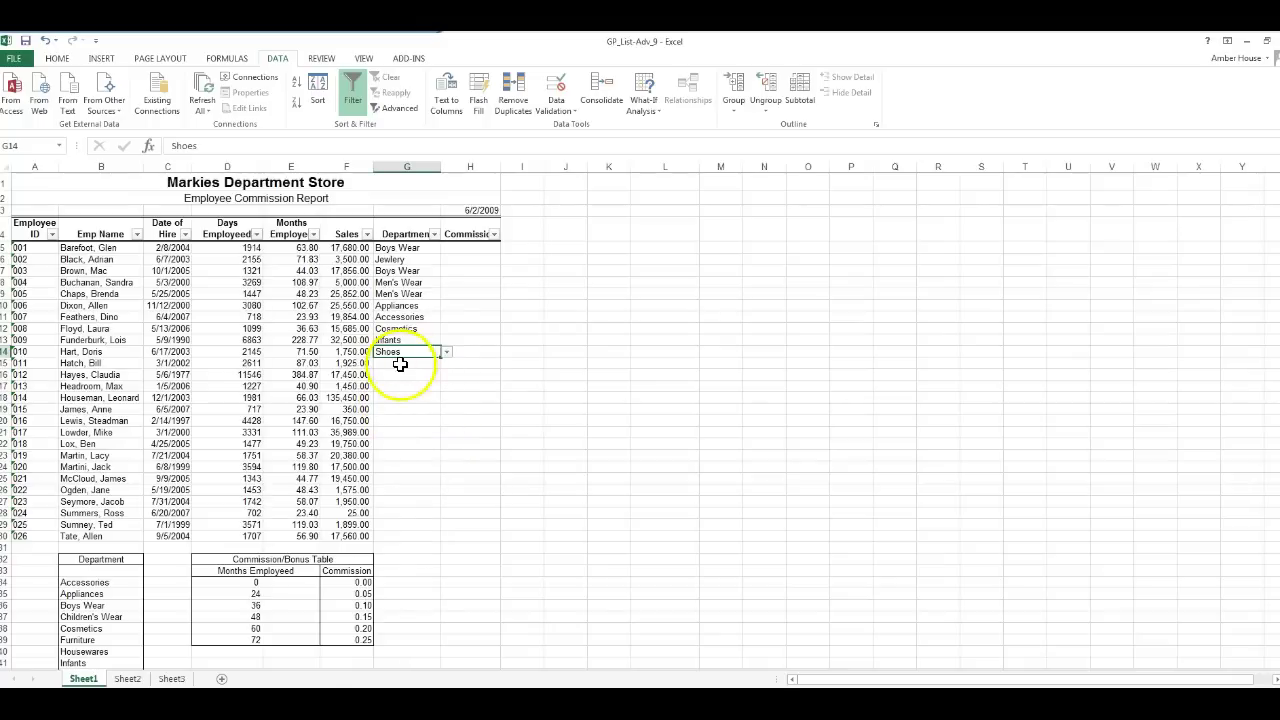
- Set G15 to Children's Wear, G16 to Housewares and G17 to Technology
left_click(400, 364)
left_click(447, 365)
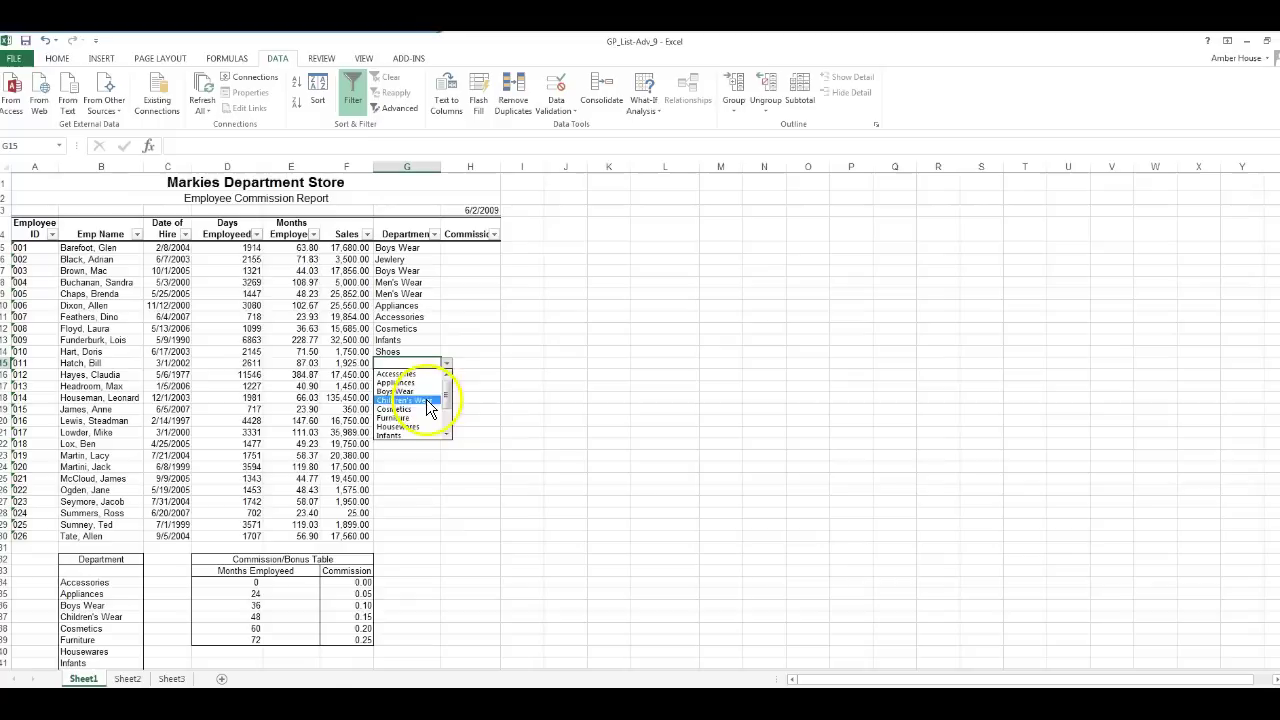
left_click(426, 400)
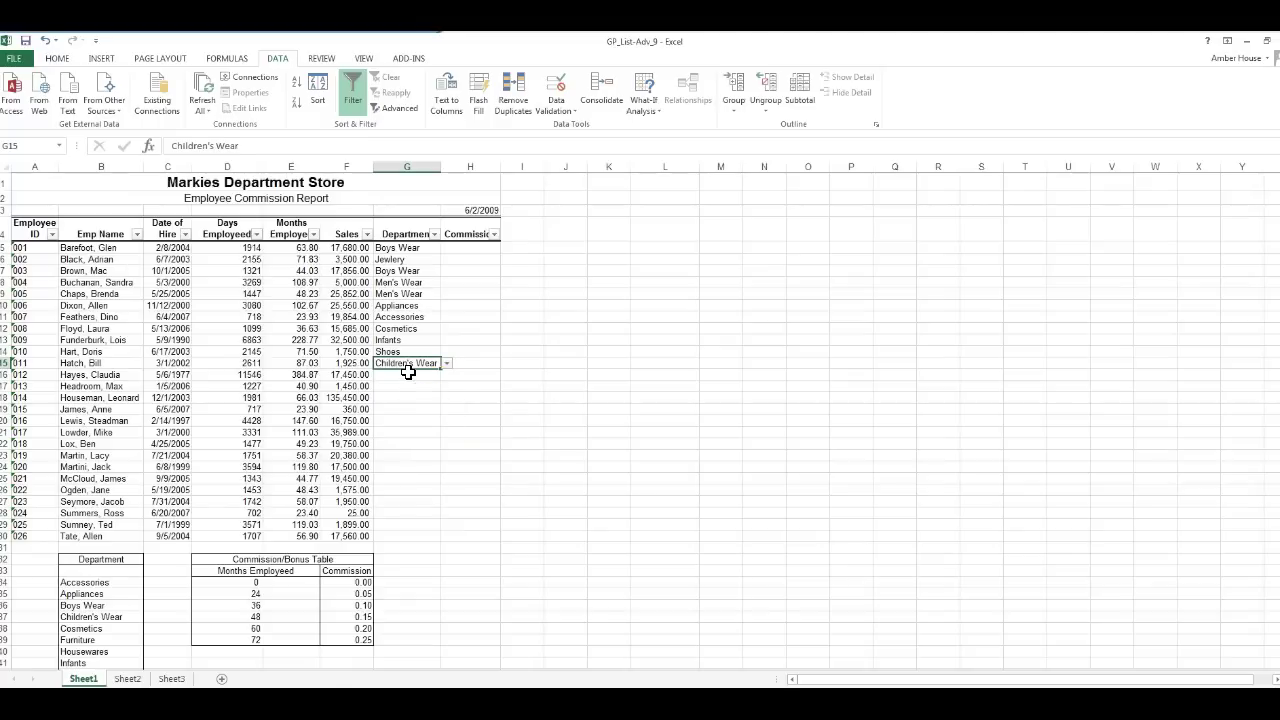
left_click(408, 372)
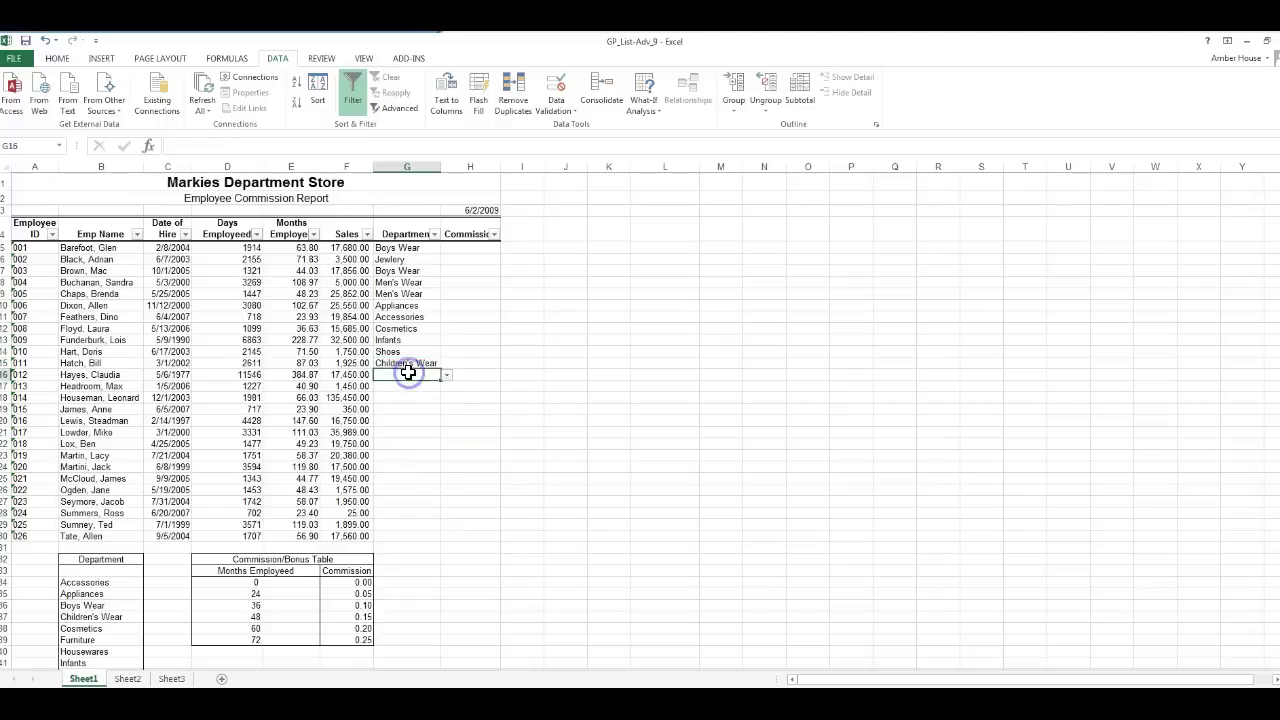
left_click(447, 377)
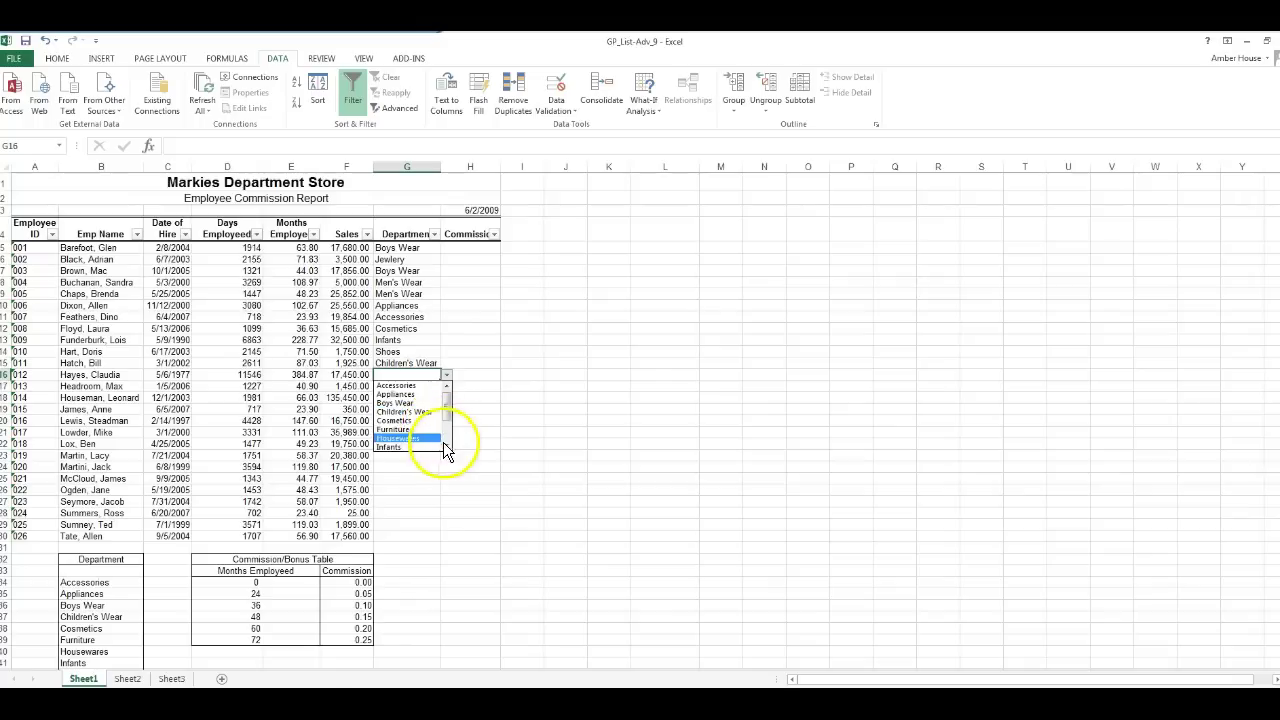
left_click(432, 444)
left_click(408, 389)
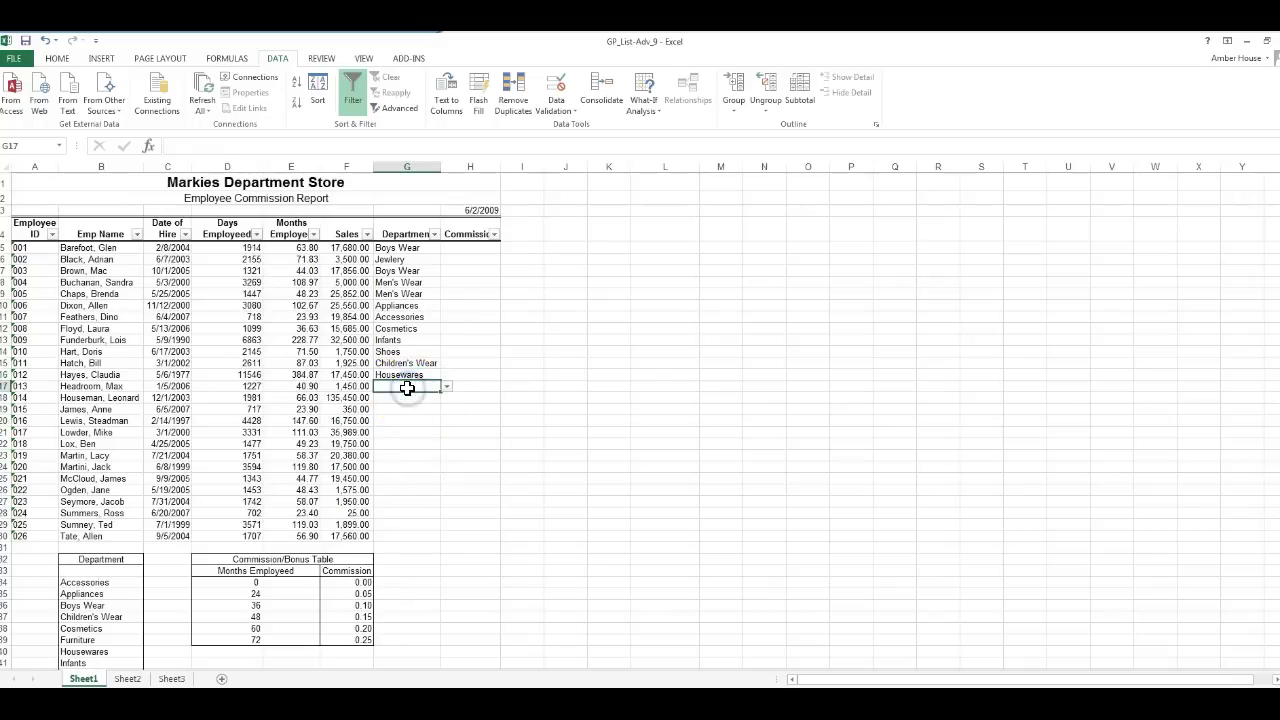
left_click(447, 386)
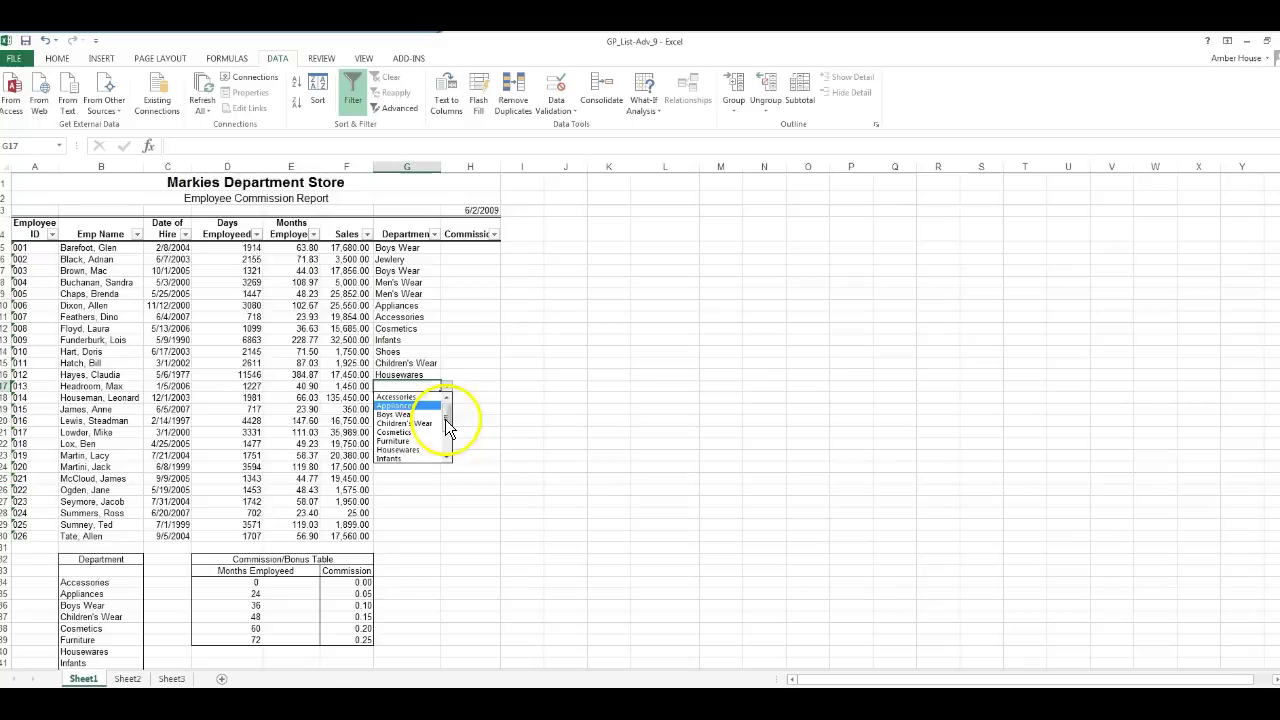
left_click_drag(445, 419, 438, 442)
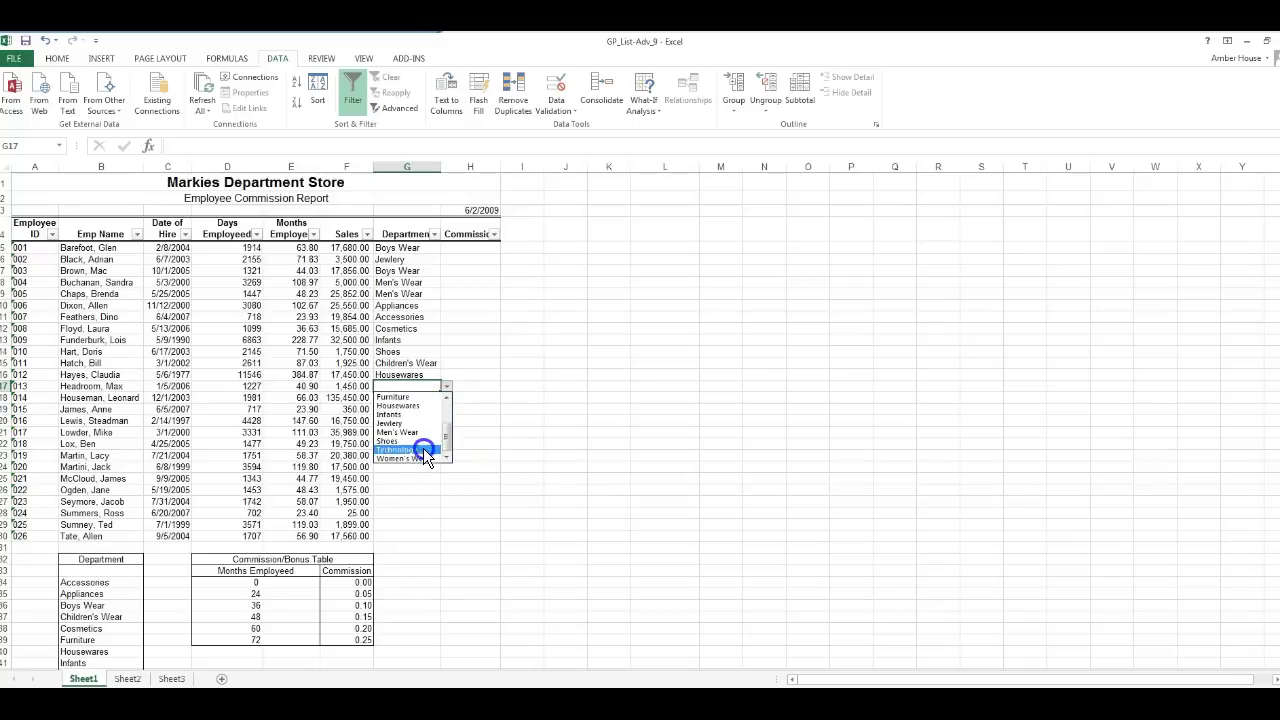
left_click(423, 448)
- Set G18 to Women's Wear and G19 to Housewares
left_click(414, 396)
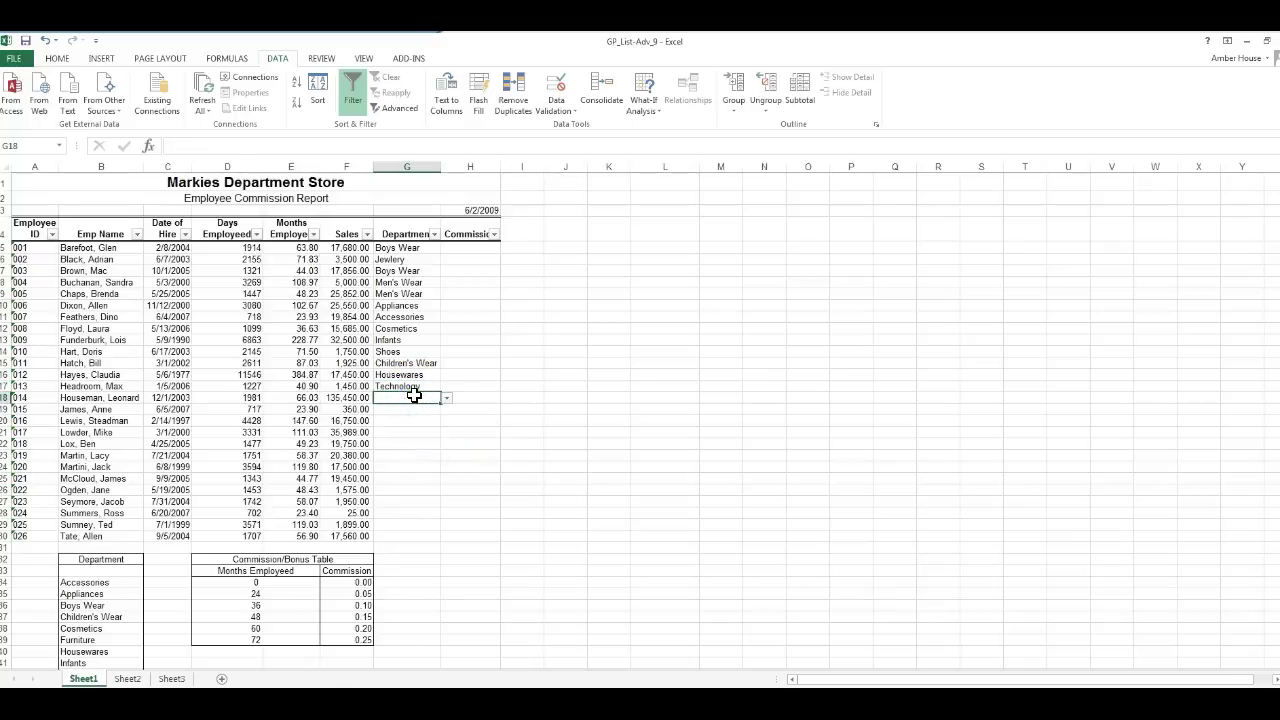
left_click(446, 398)
left_click(446, 398)
left_click_drag(446, 435, 445, 459)
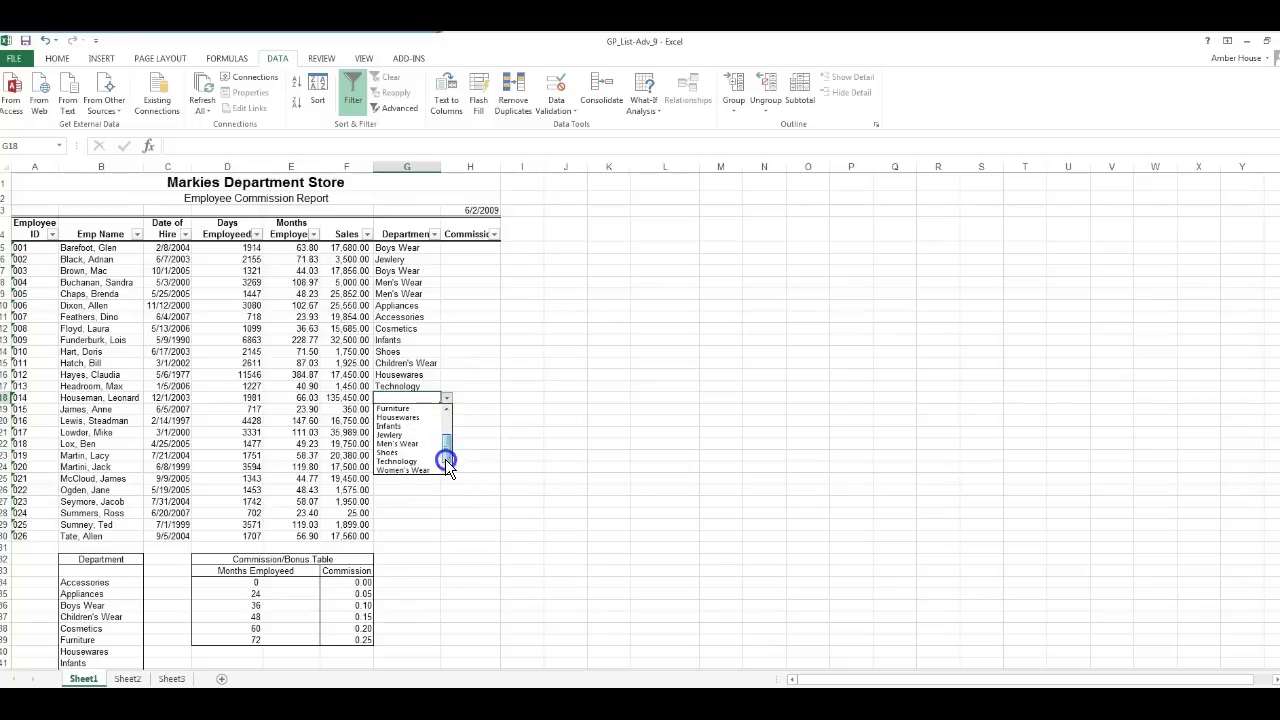
left_click(426, 465)
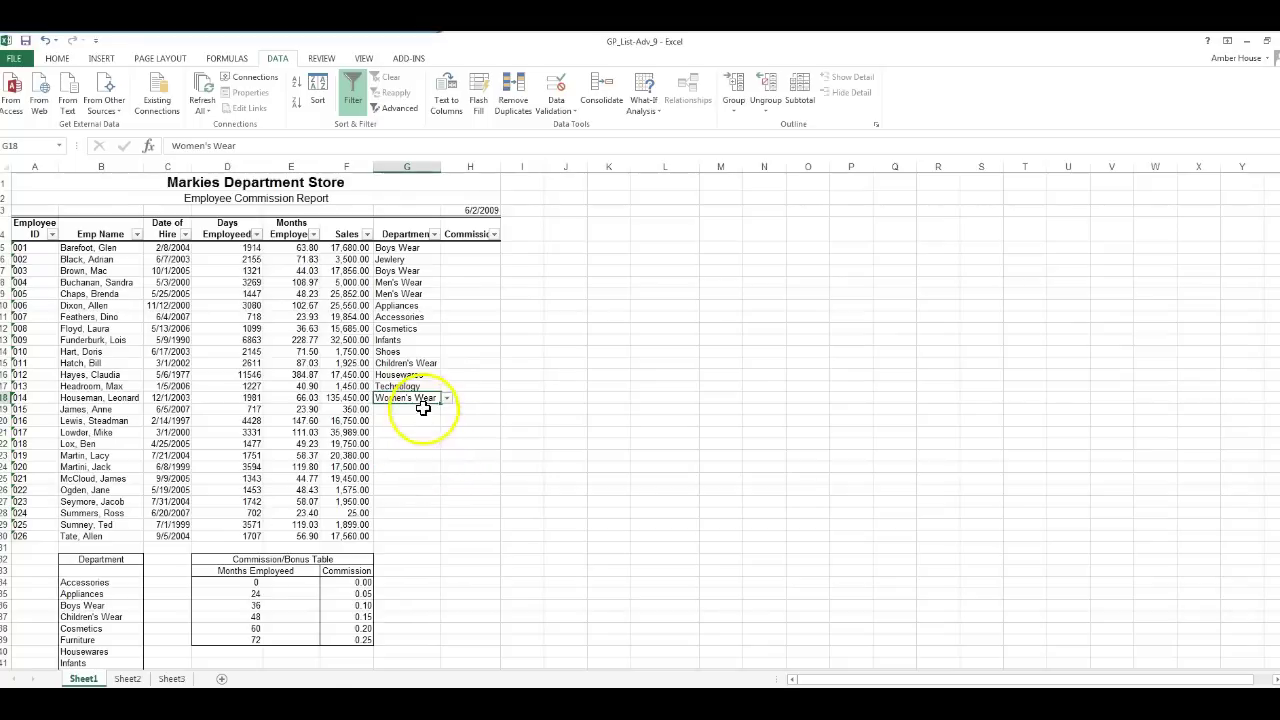
left_click(428, 409)
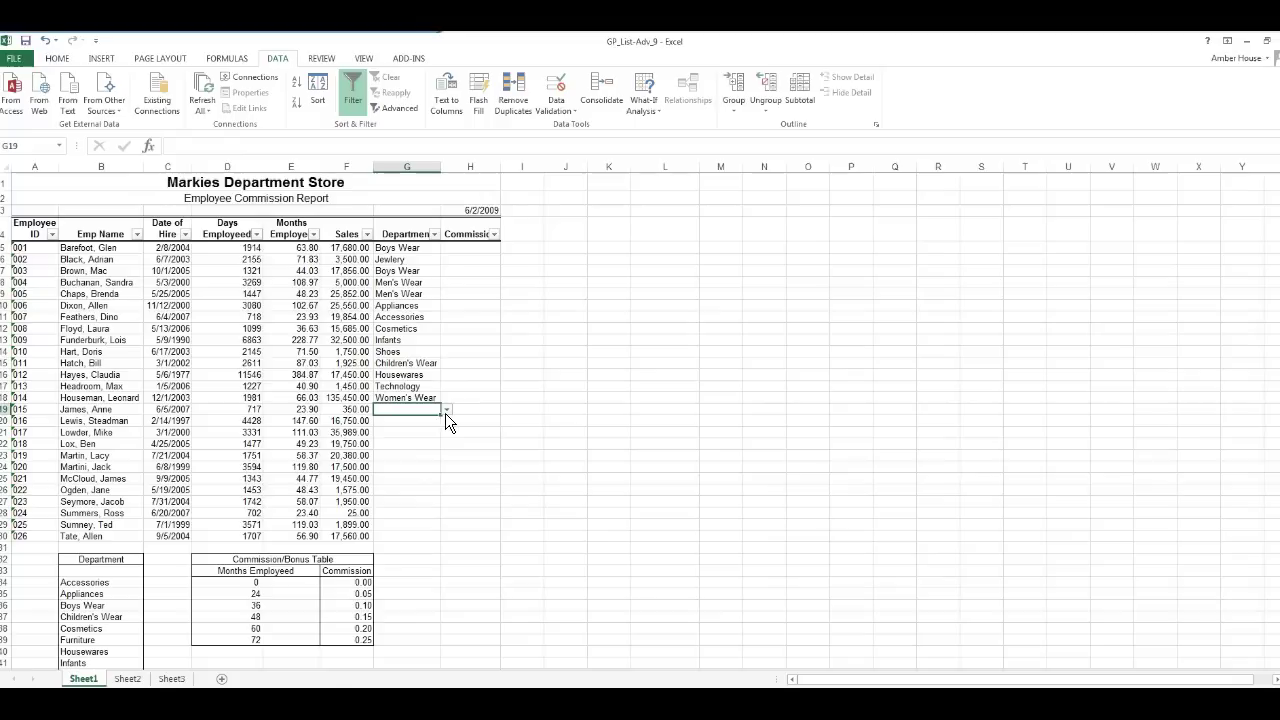
left_click(446, 410)
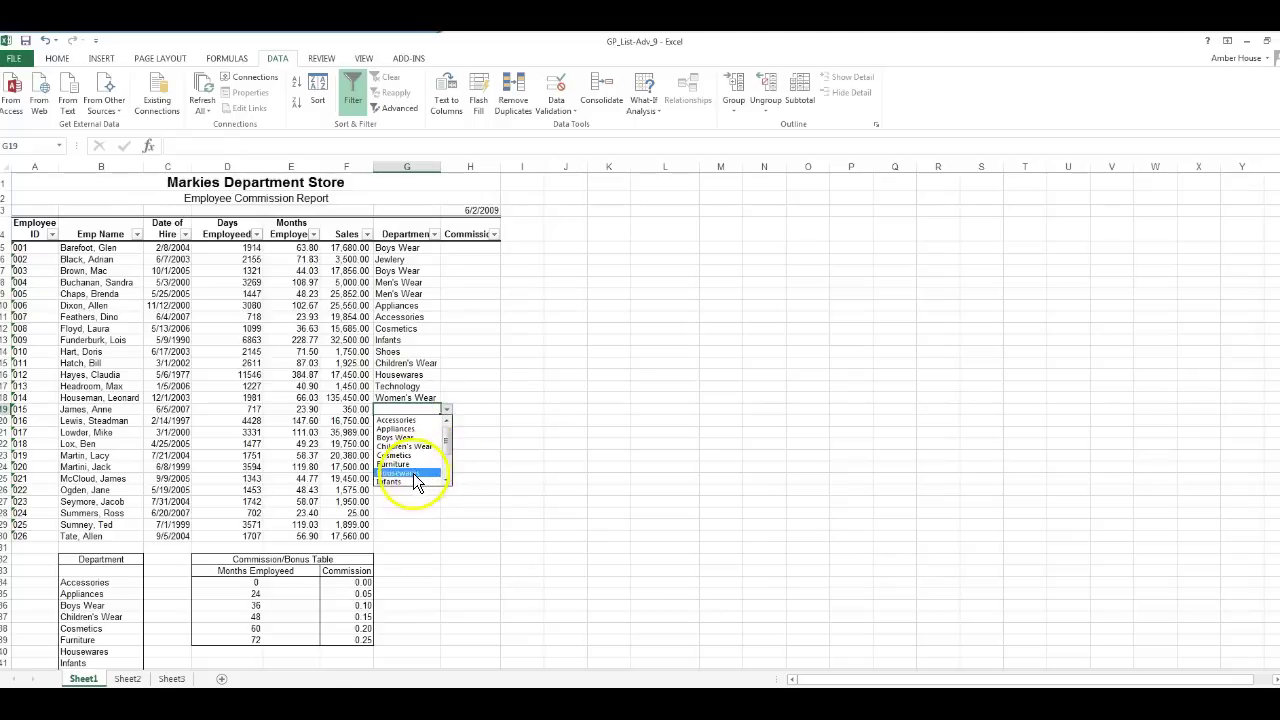
left_click(414, 474)
left_click(430, 421)
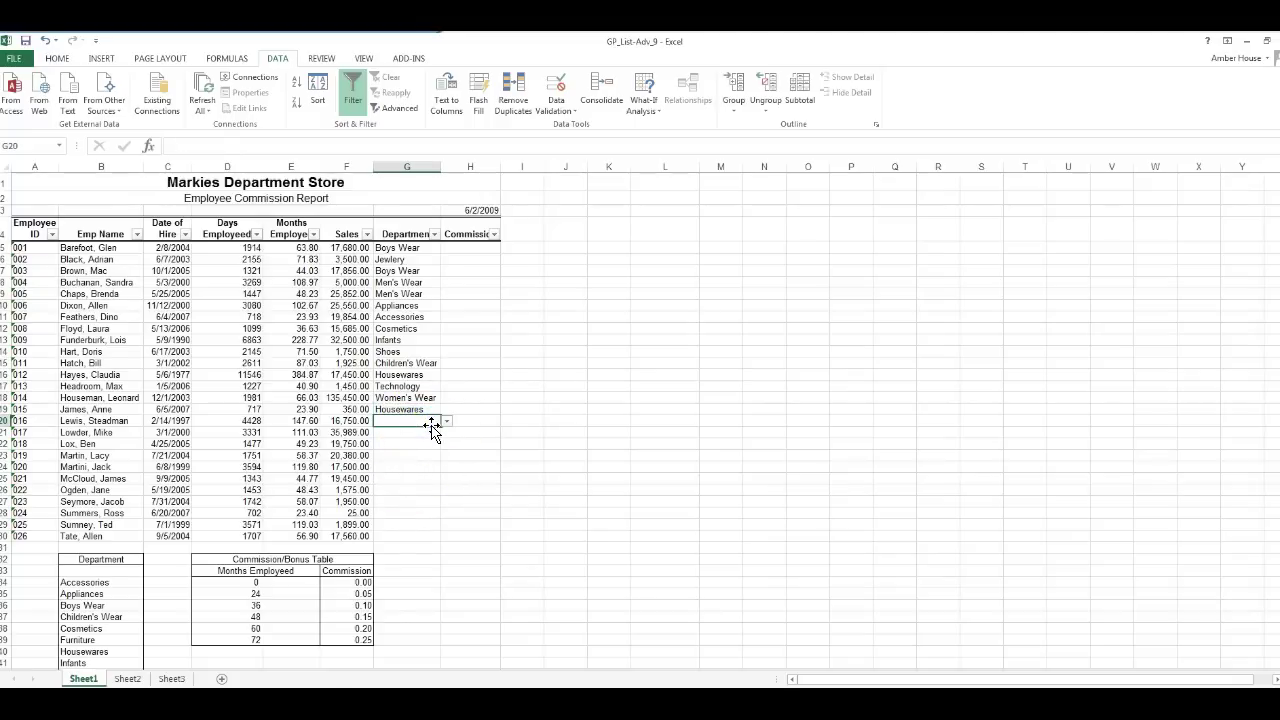
left_click(446, 421)
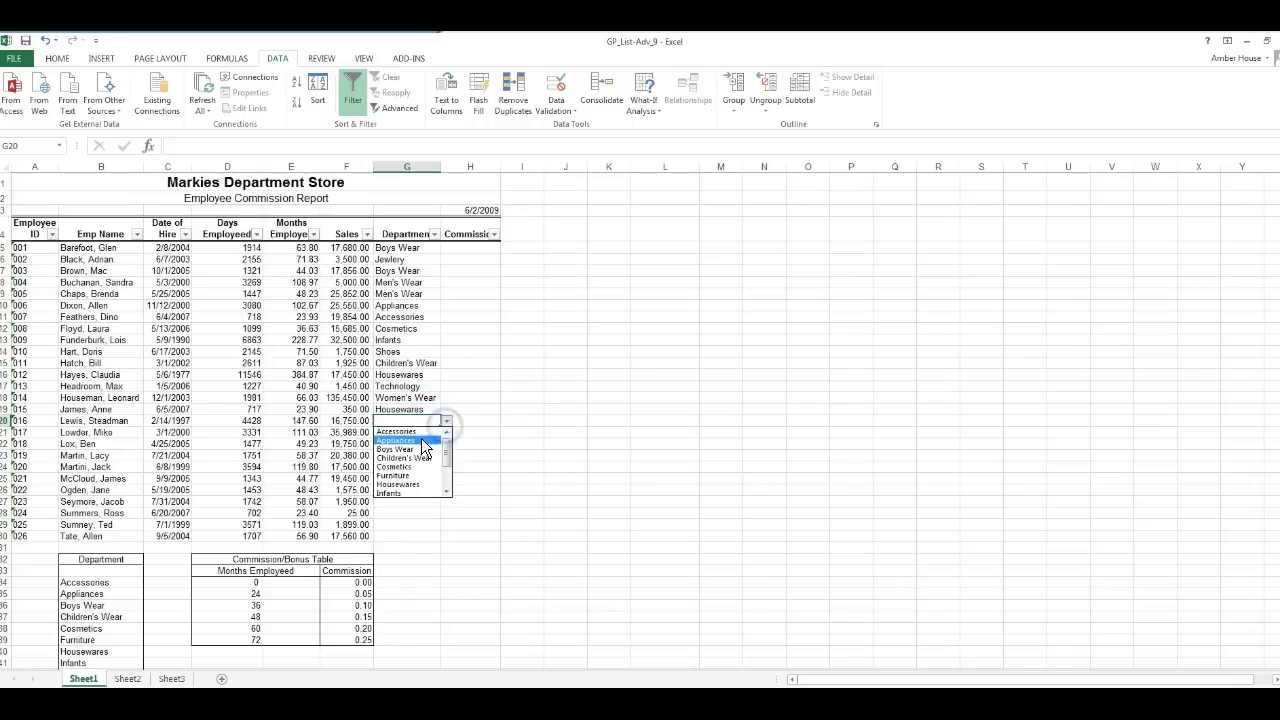
- Set G20 to Appliances, G21 to Accessories and G22 to Cosmetics
left_click(421, 441)
left_click(418, 432)
left_click(449, 437)
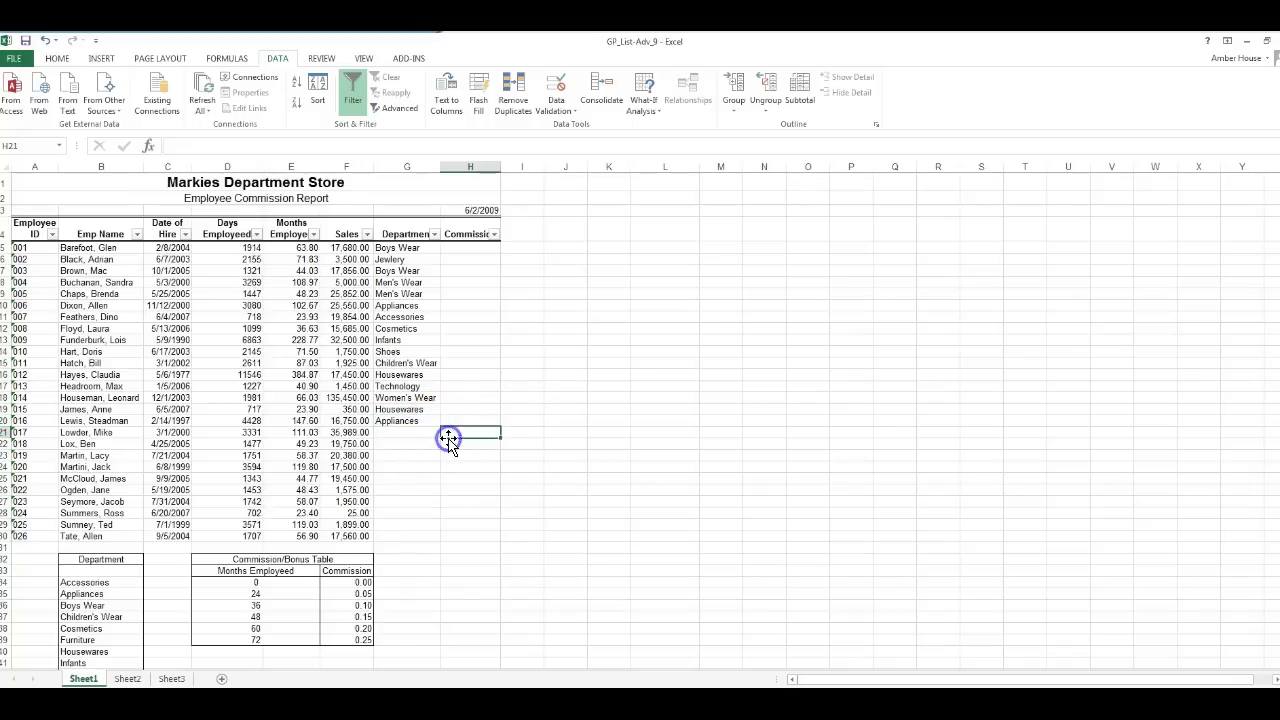
left_click(428, 434)
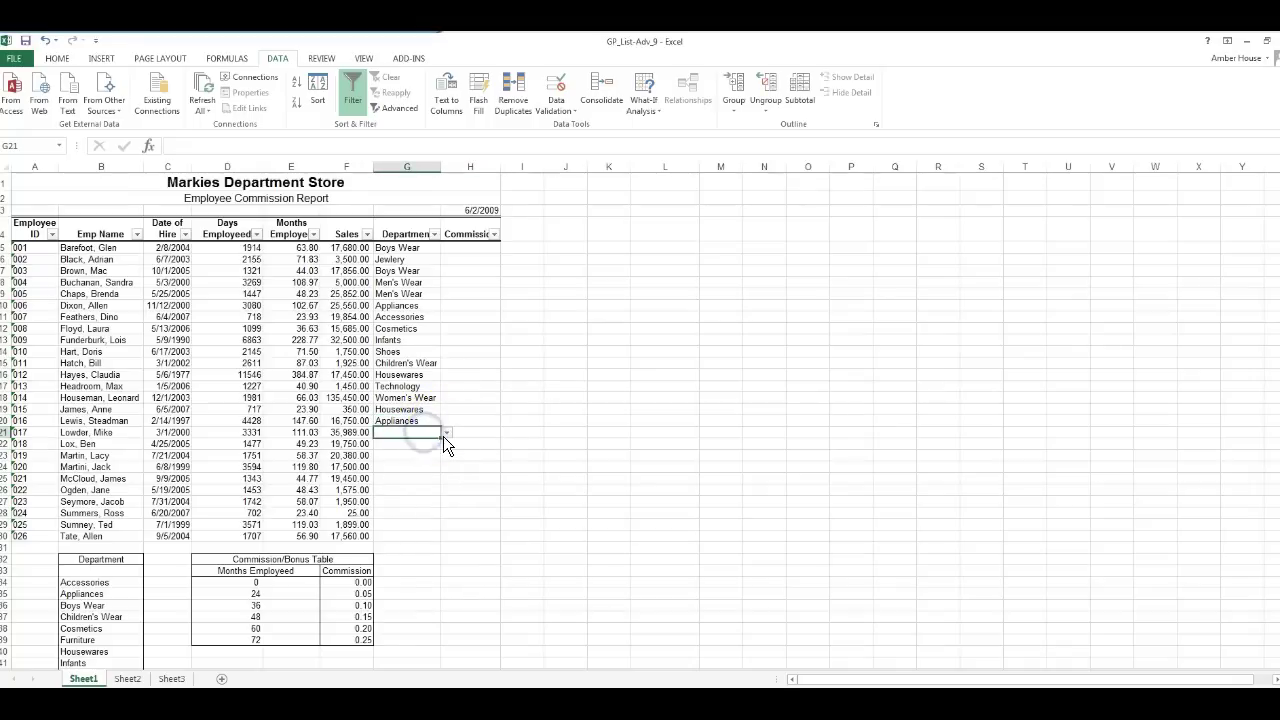
left_click(446, 433)
left_click(421, 446)
left_click(420, 447)
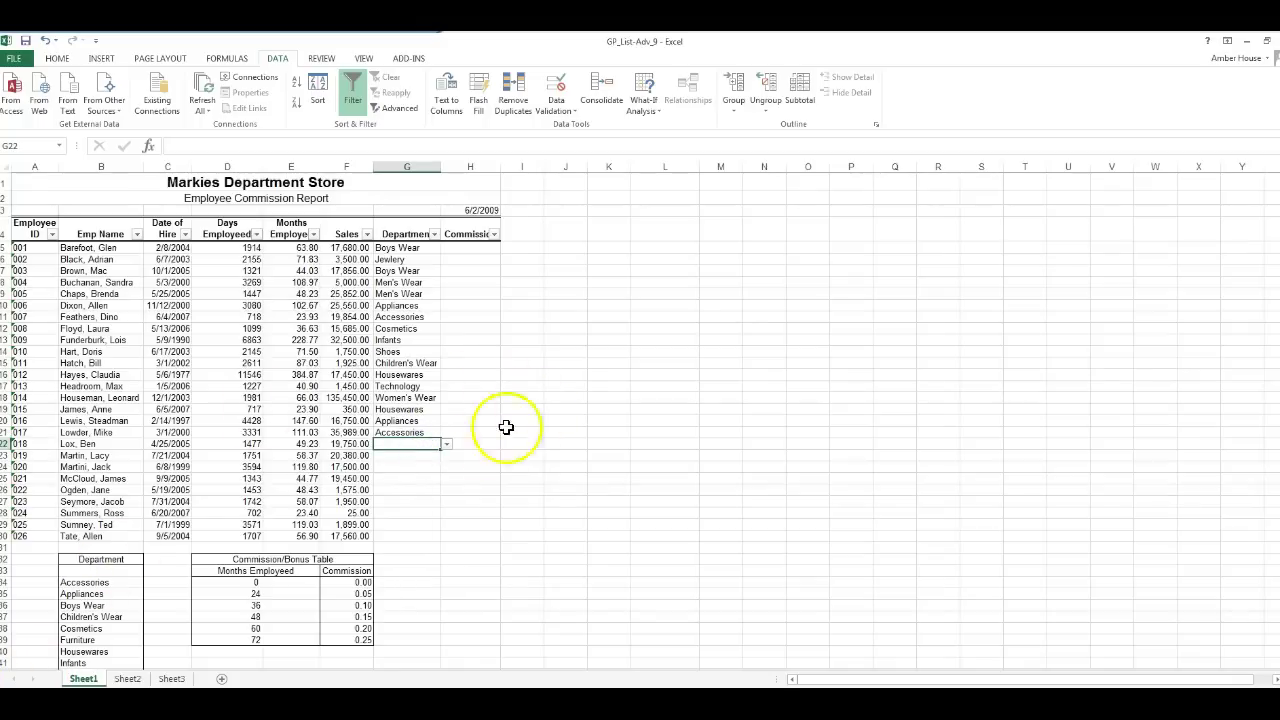
left_click(446, 443)
left_click(410, 490)
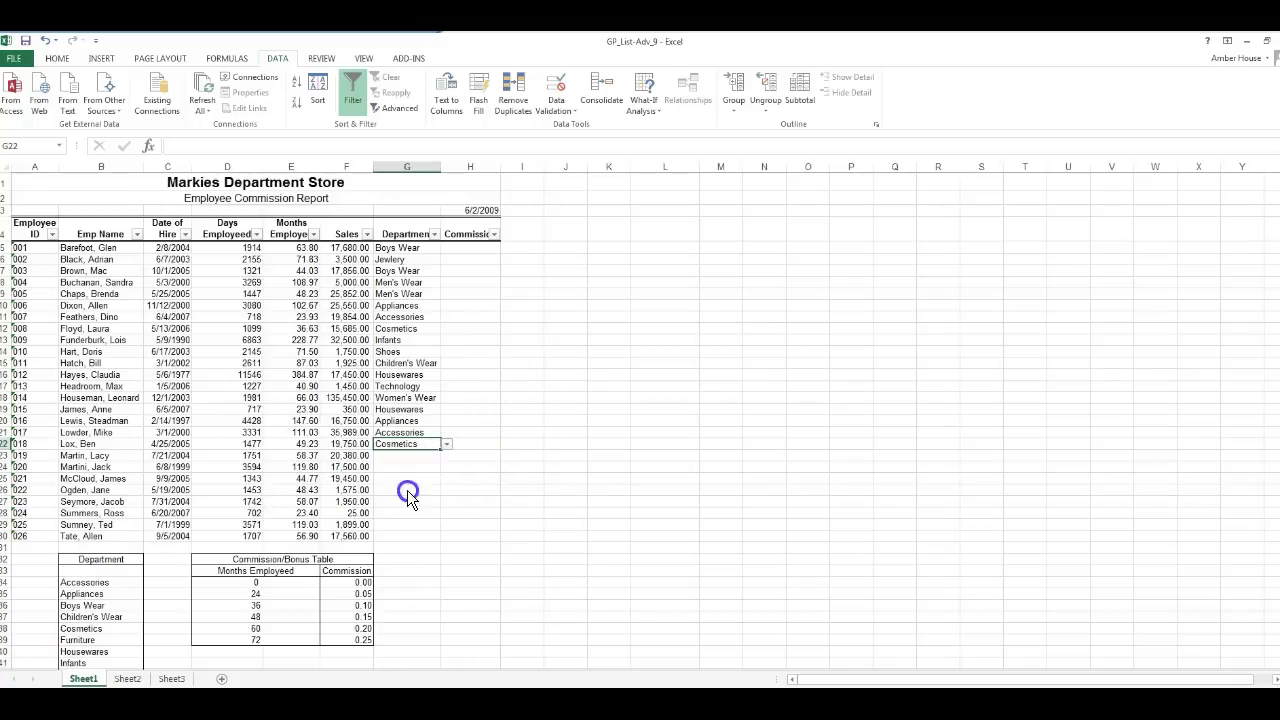
- Set G23 to Cosmetics, choose G24's department, and set G25 to Boys Wear
left_click(428, 454)
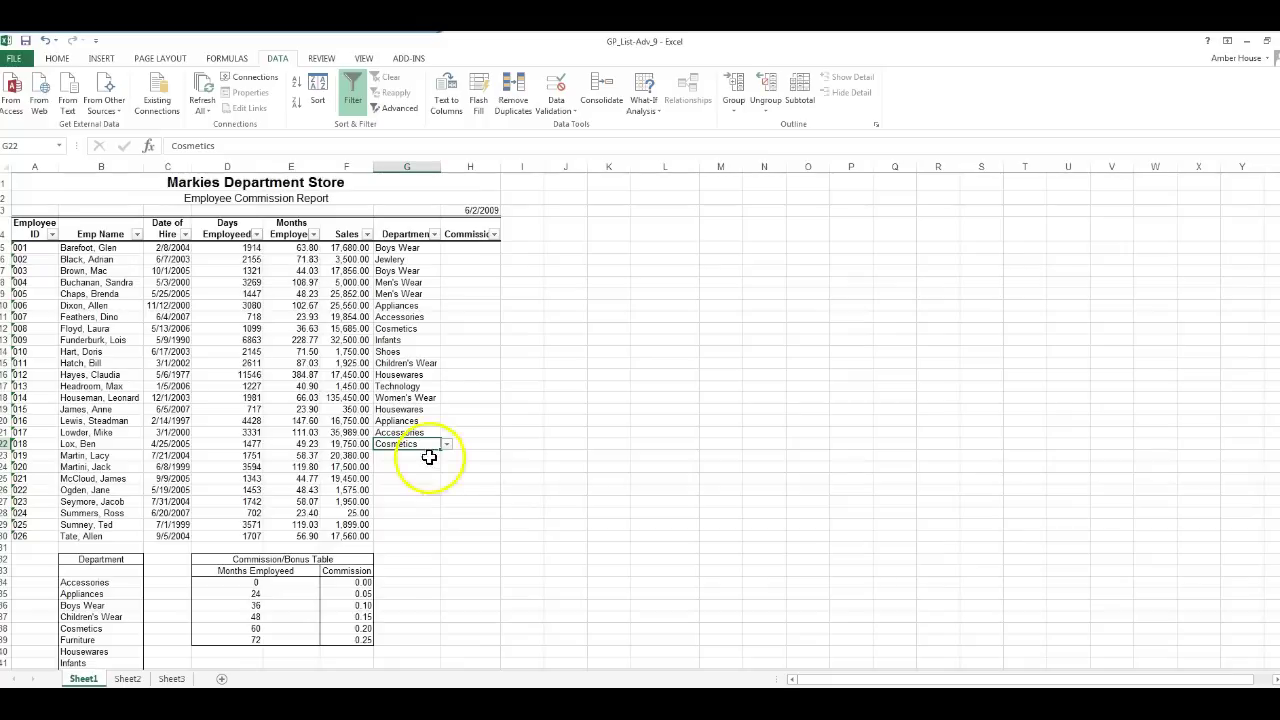
left_click(446, 455)
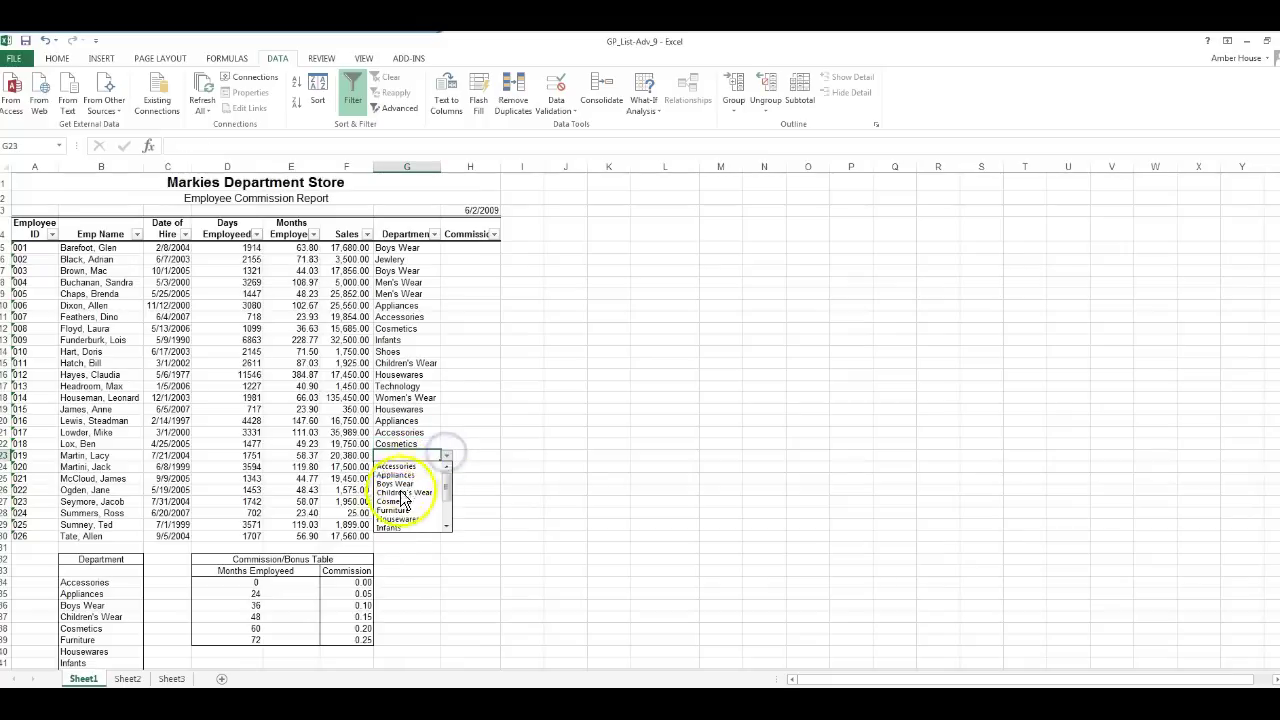
left_click(397, 505)
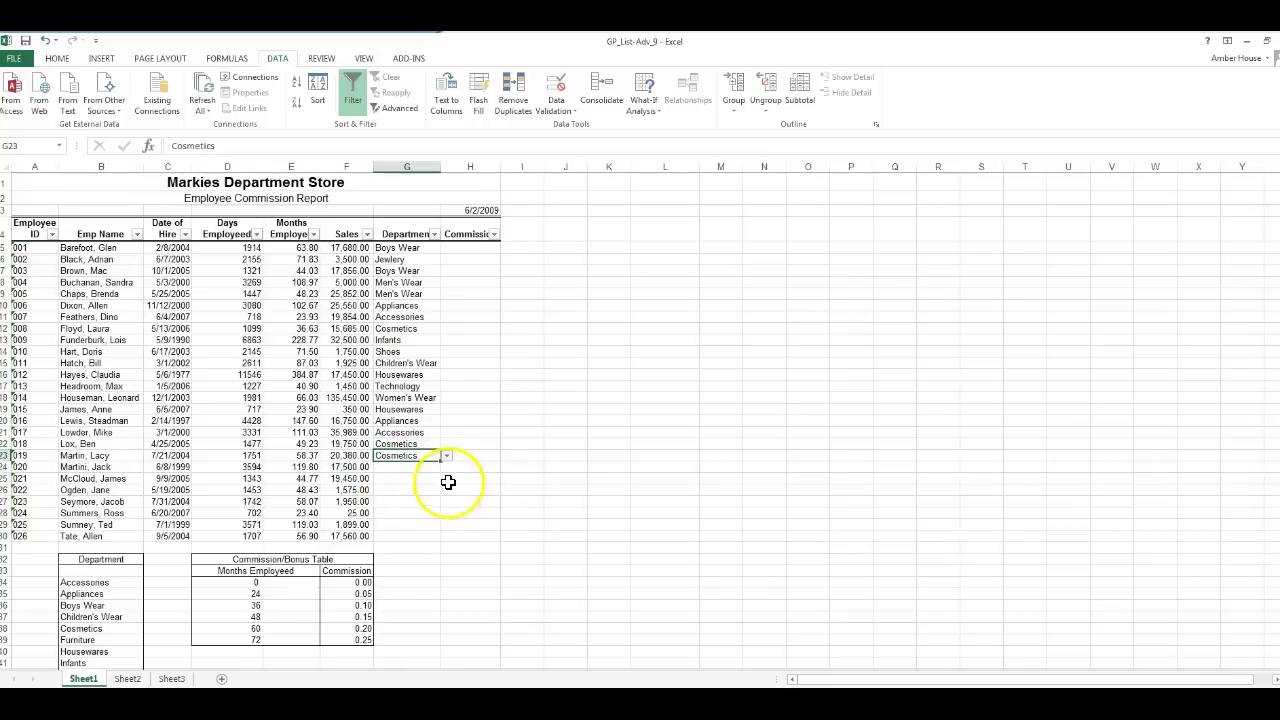
left_click(430, 466)
left_click(446, 470)
left_click(448, 515)
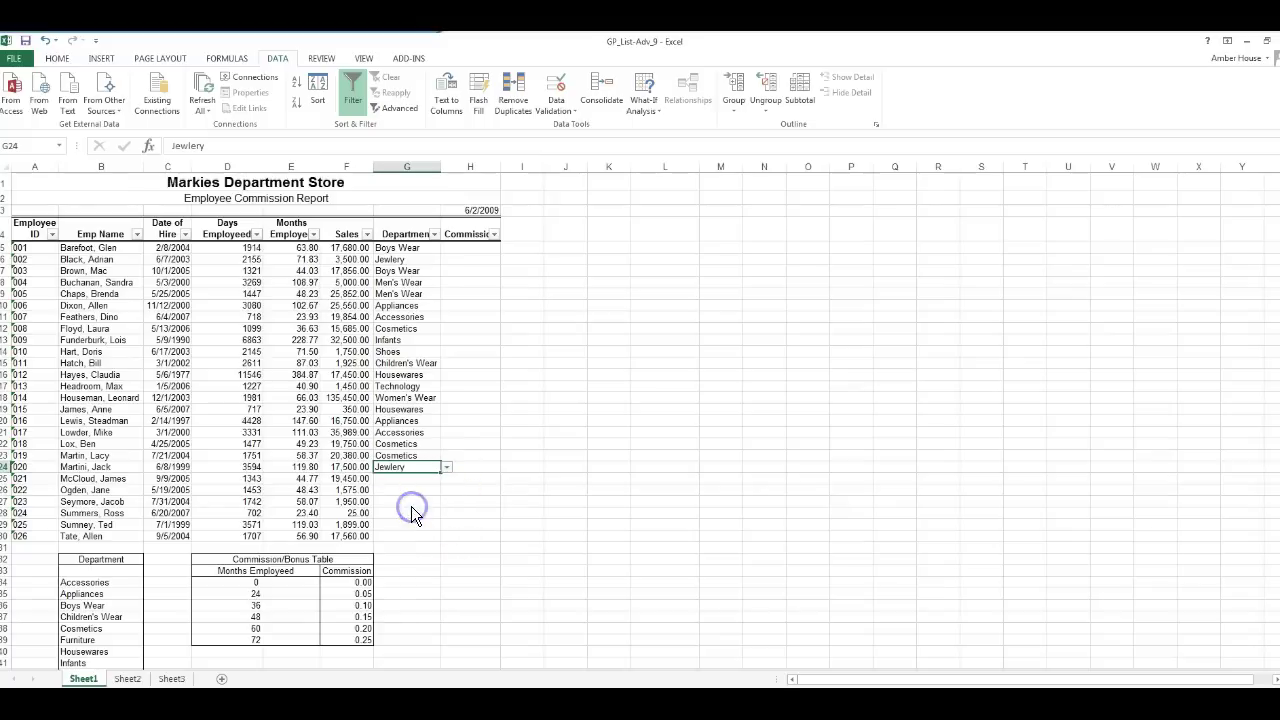
left_click(440, 479)
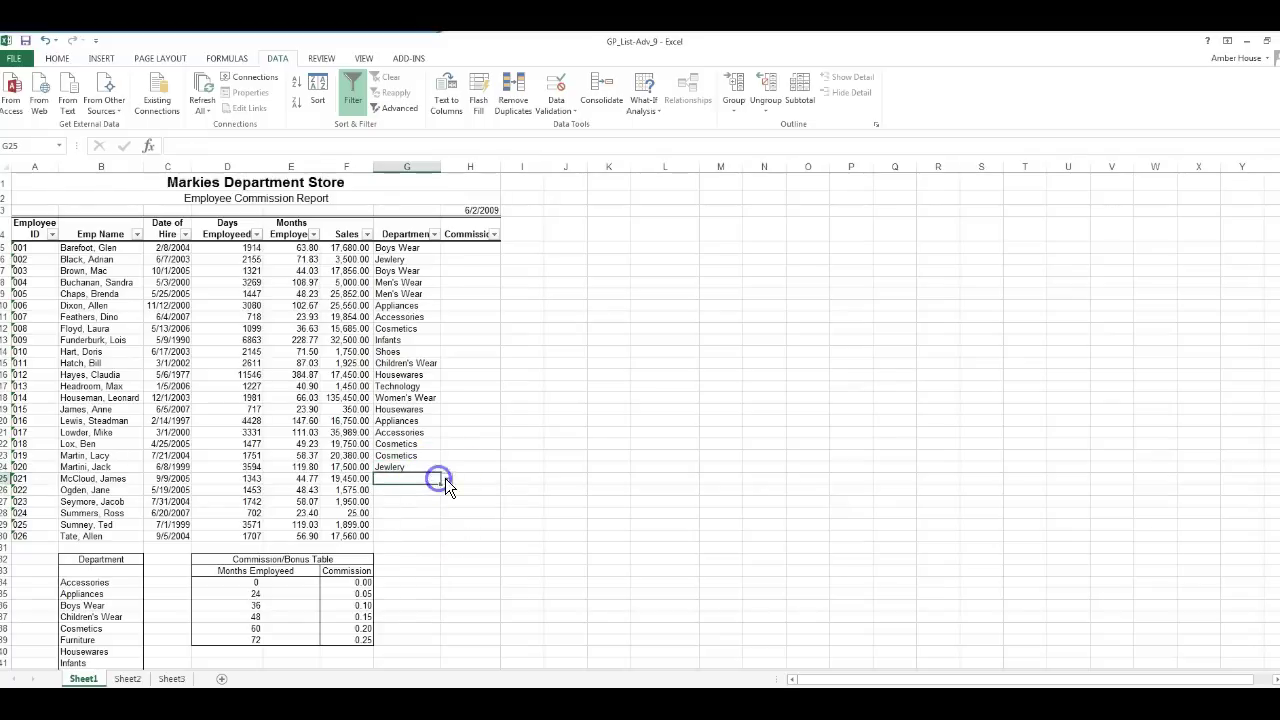
left_click(445, 478)
left_click(421, 508)
- Set G26 to Children's Wear and G27 to Furniture
left_click(413, 490)
left_click(448, 491)
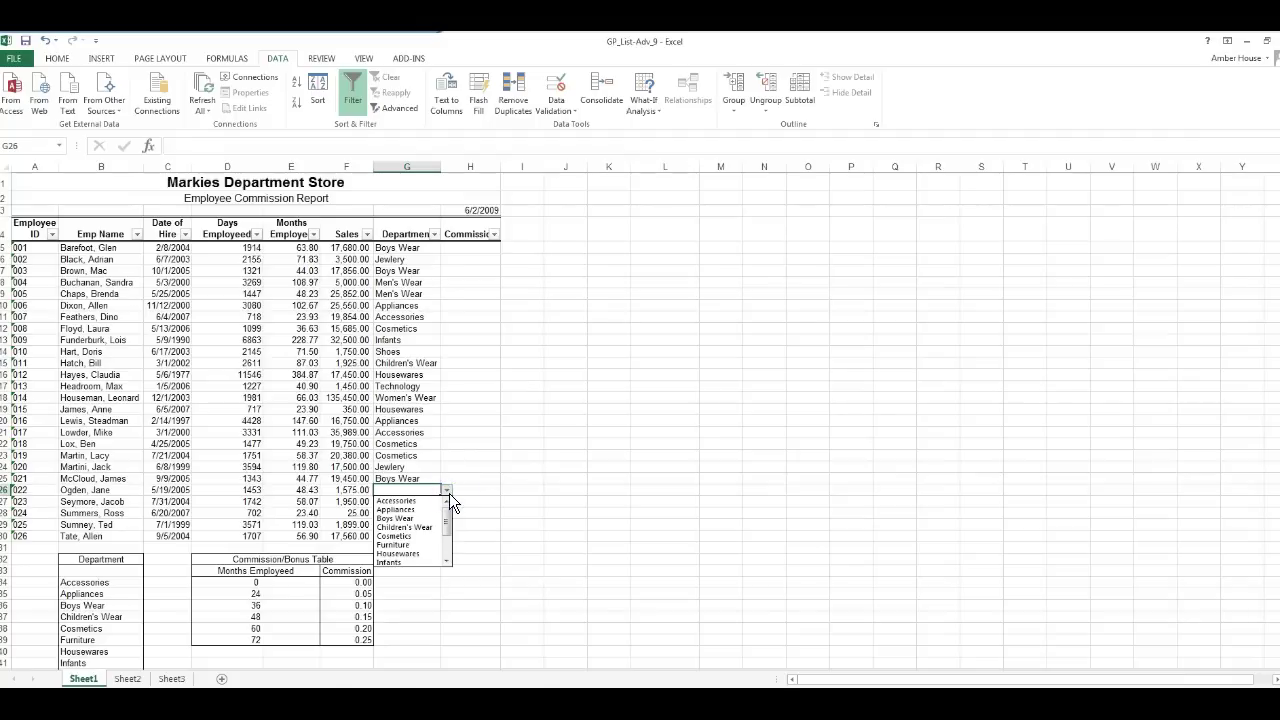
left_click(428, 526)
left_click(417, 501)
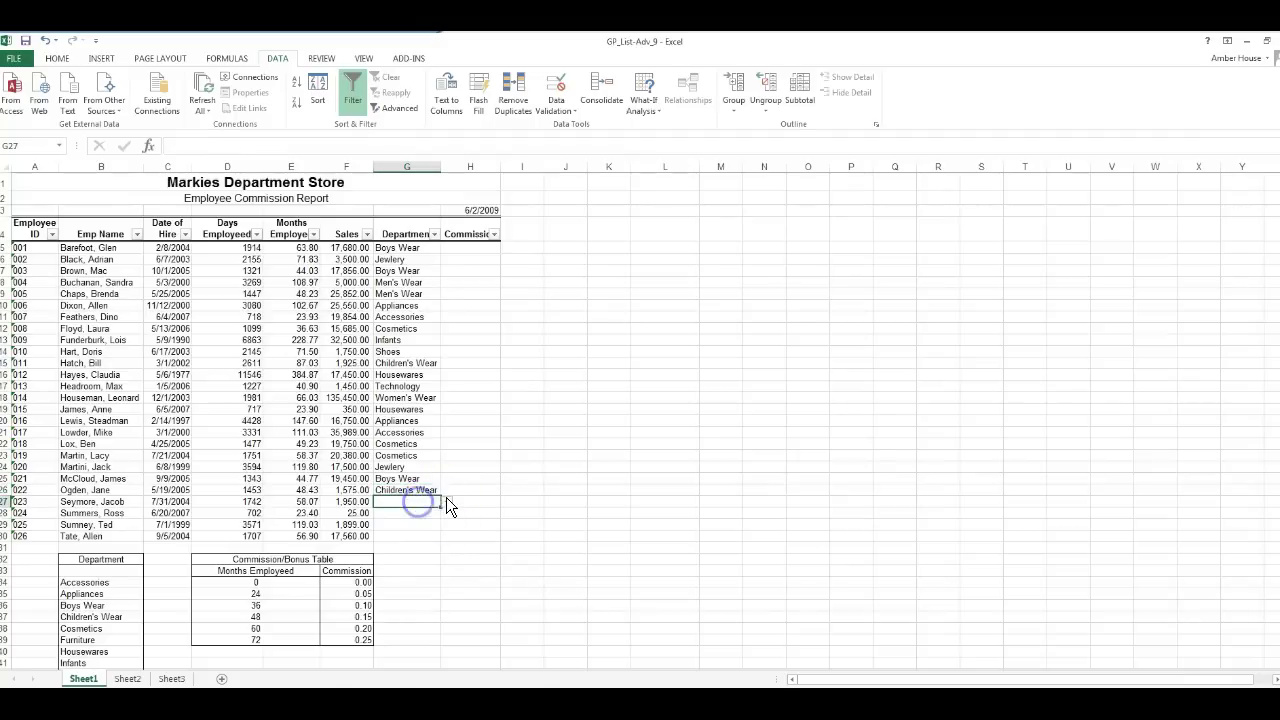
left_click(446, 500)
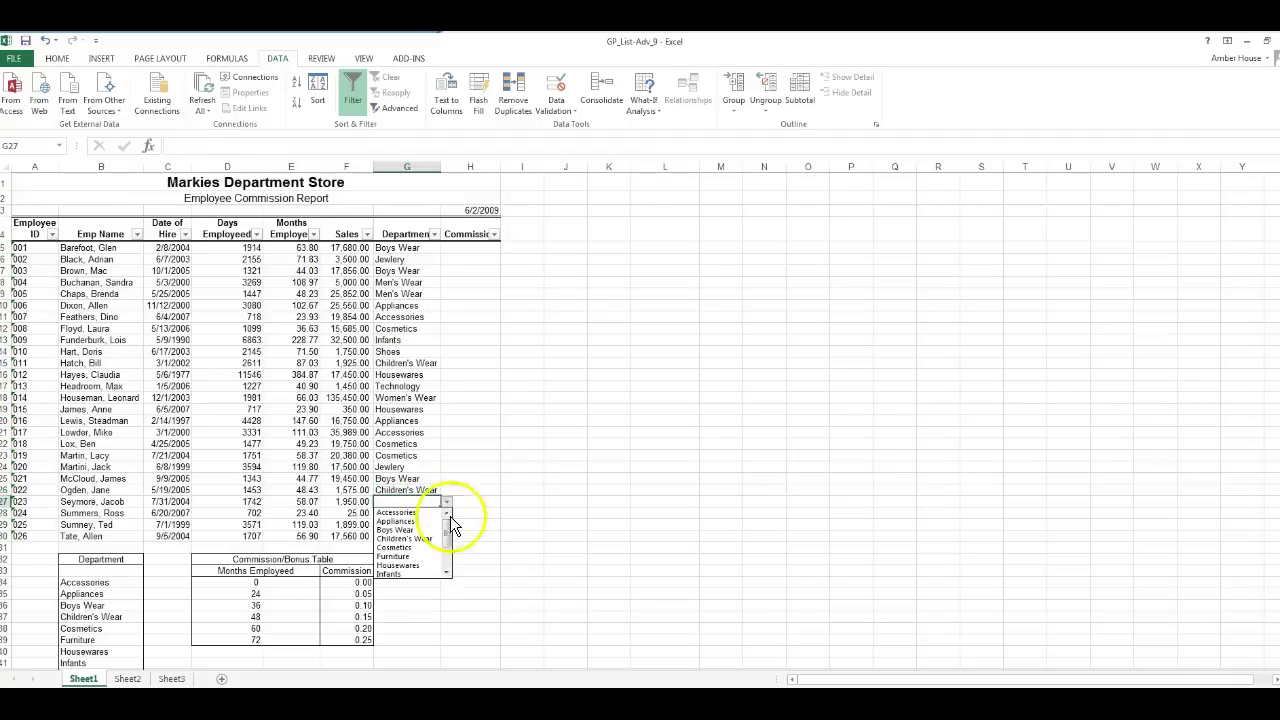
left_click_drag(448, 526, 447, 537)
left_click(431, 557)
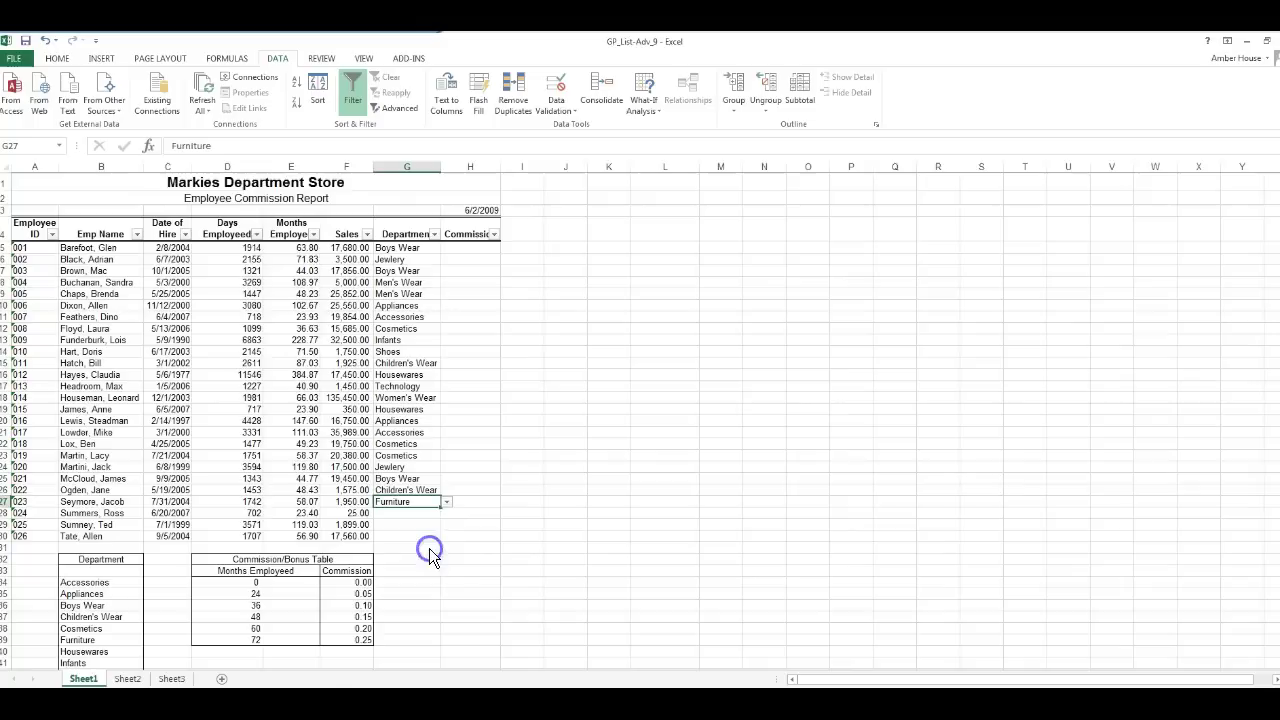
- Set G28 to Infants, G29 to Children's Wear and G30 to Furniture
left_click(413, 514)
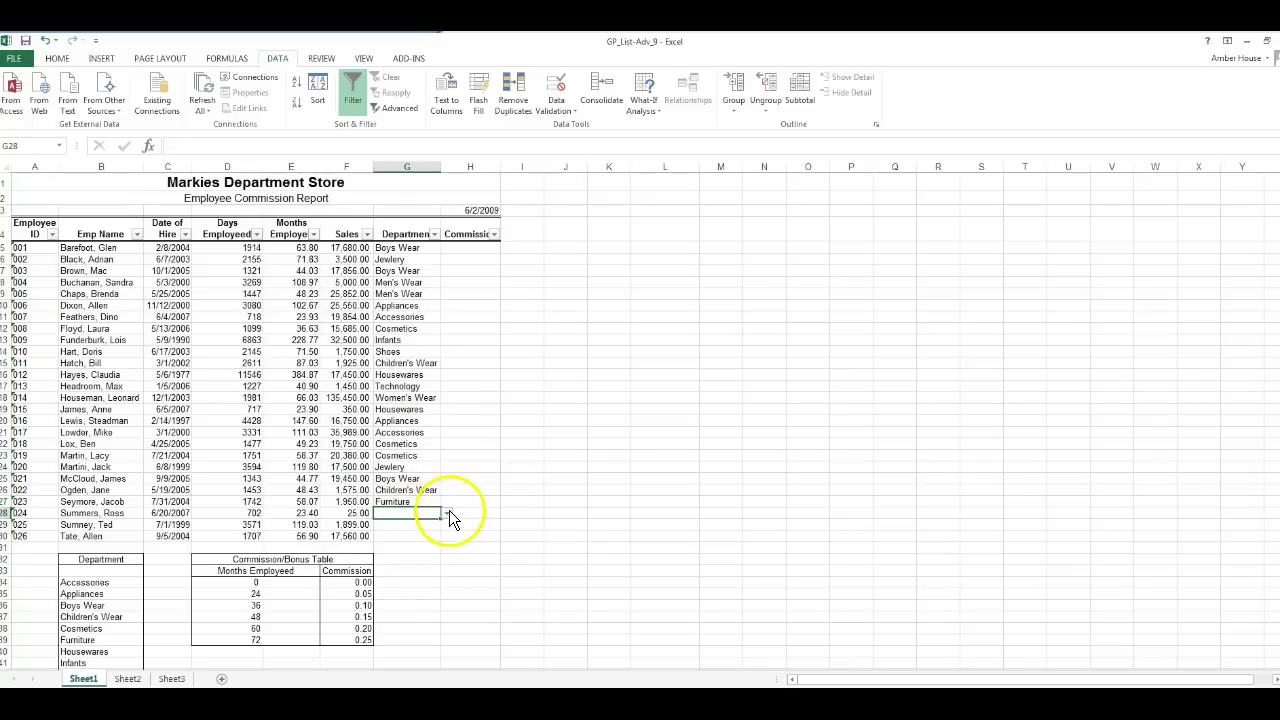
left_click(446, 512)
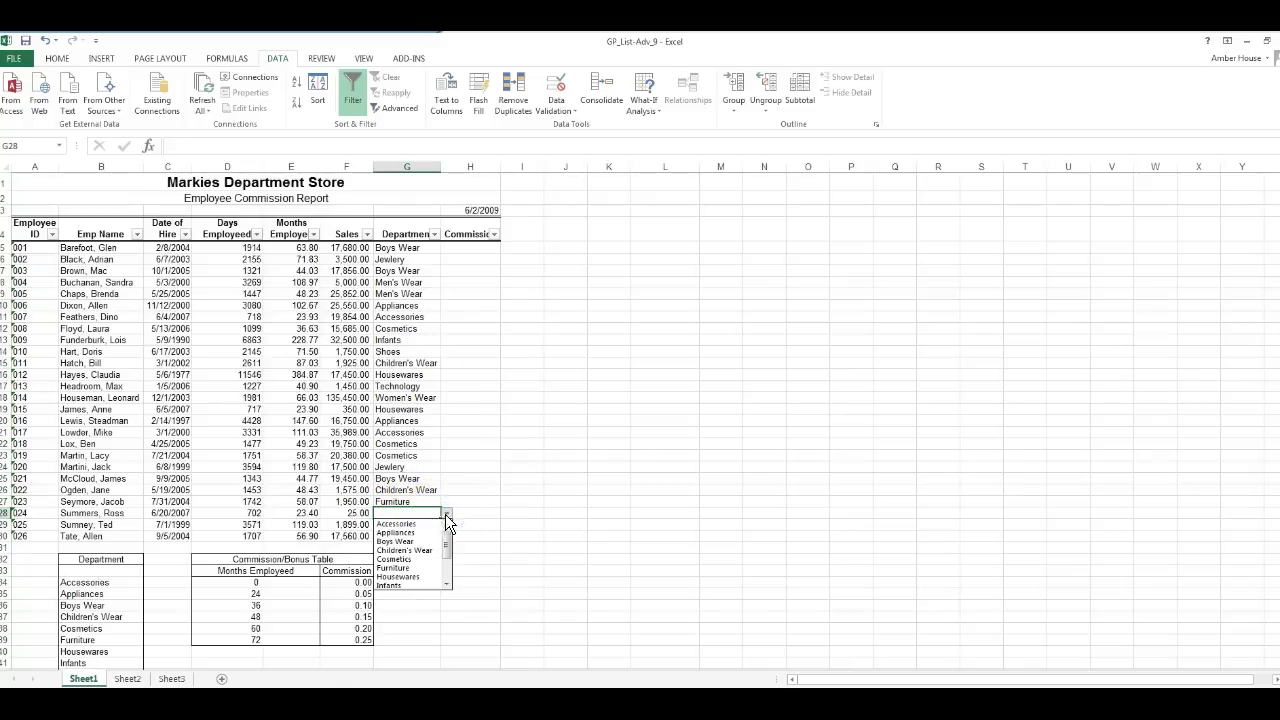
left_click(402, 584)
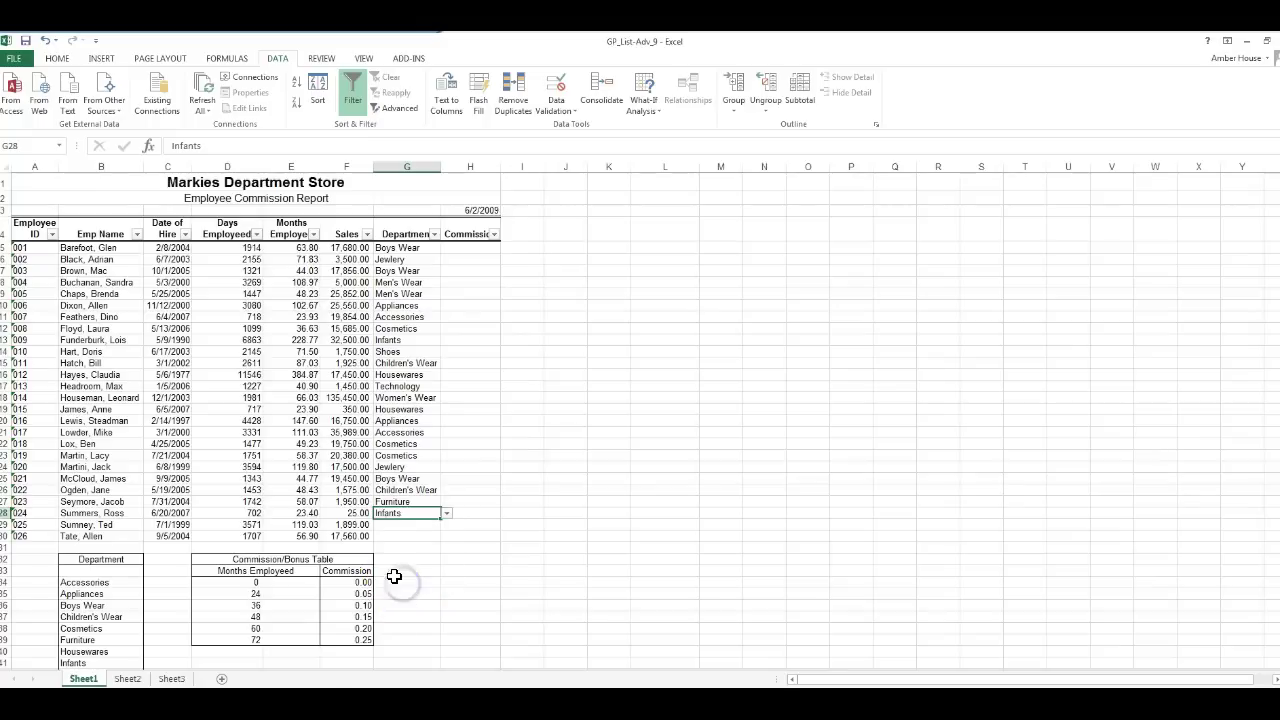
left_click(398, 524)
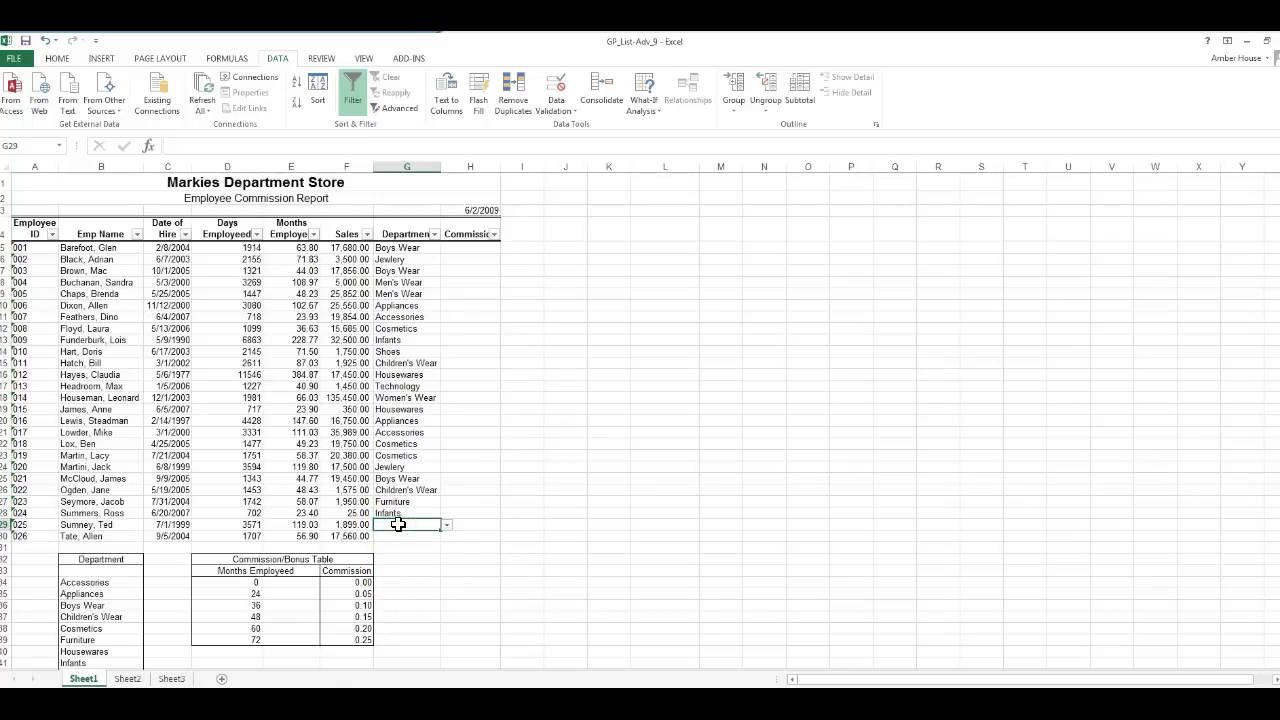
left_click(447, 524)
left_click(432, 560)
left_click(415, 537)
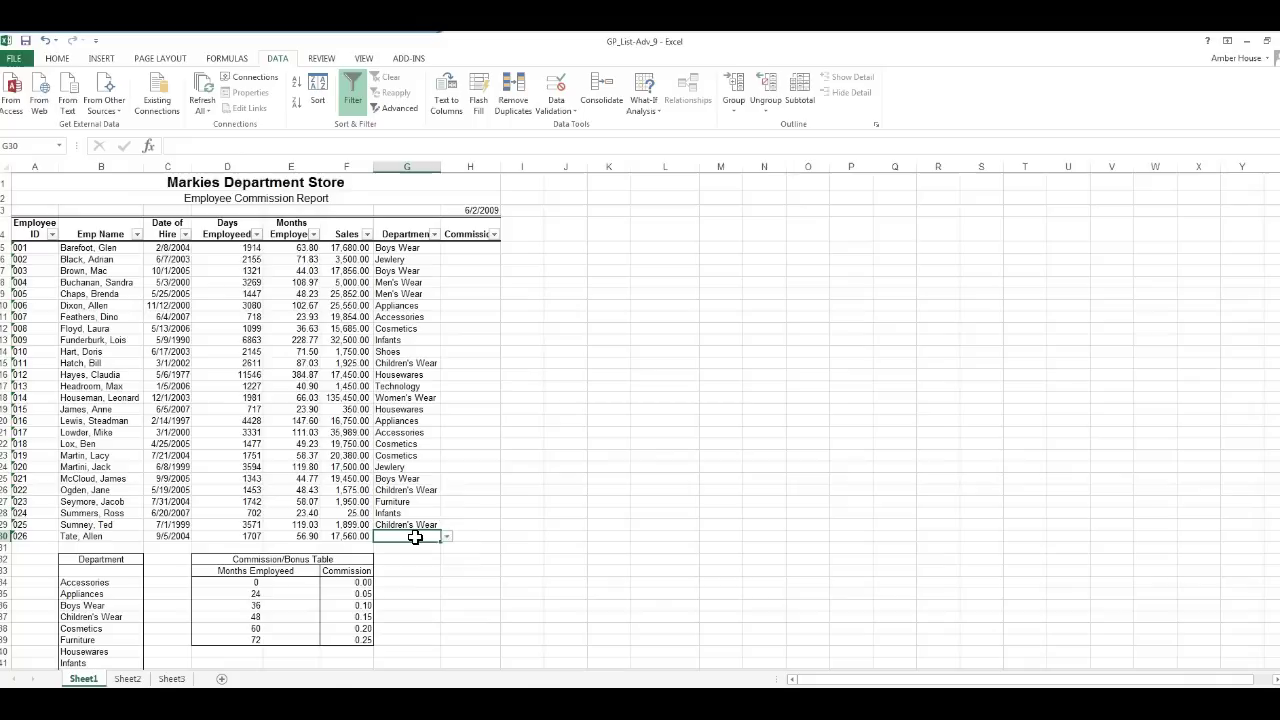
left_click(447, 537)
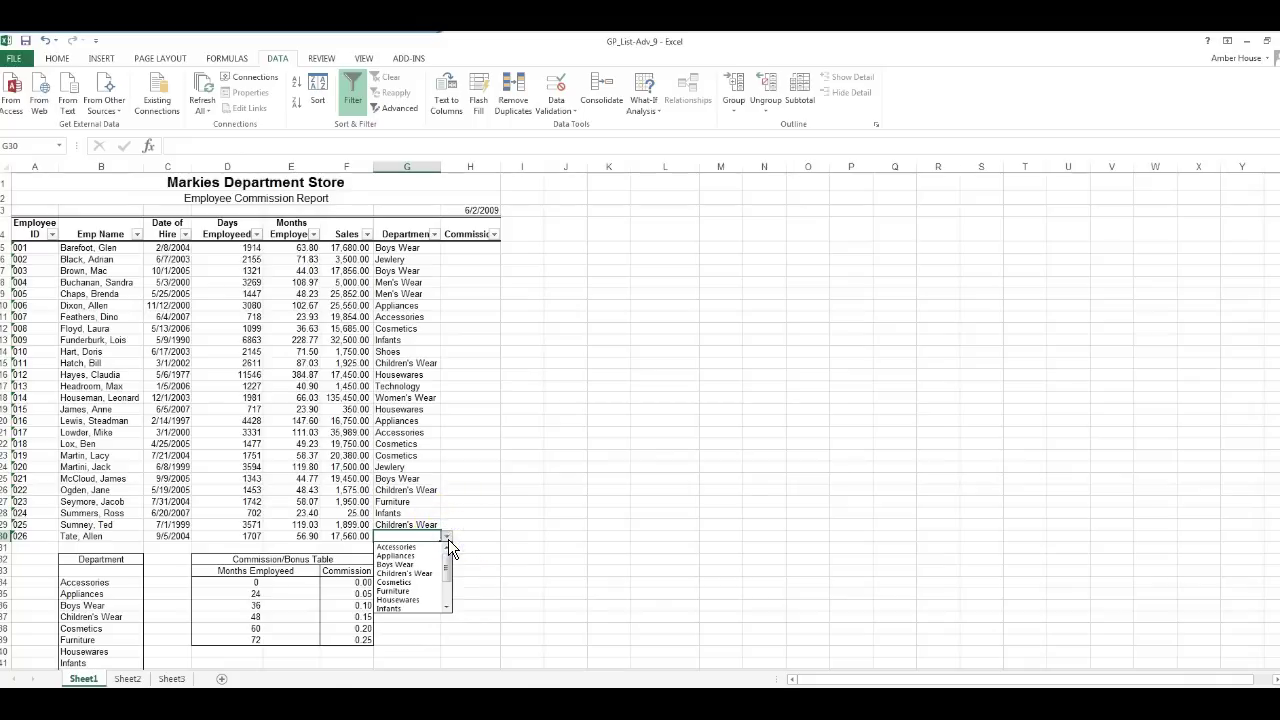
left_click(405, 590)
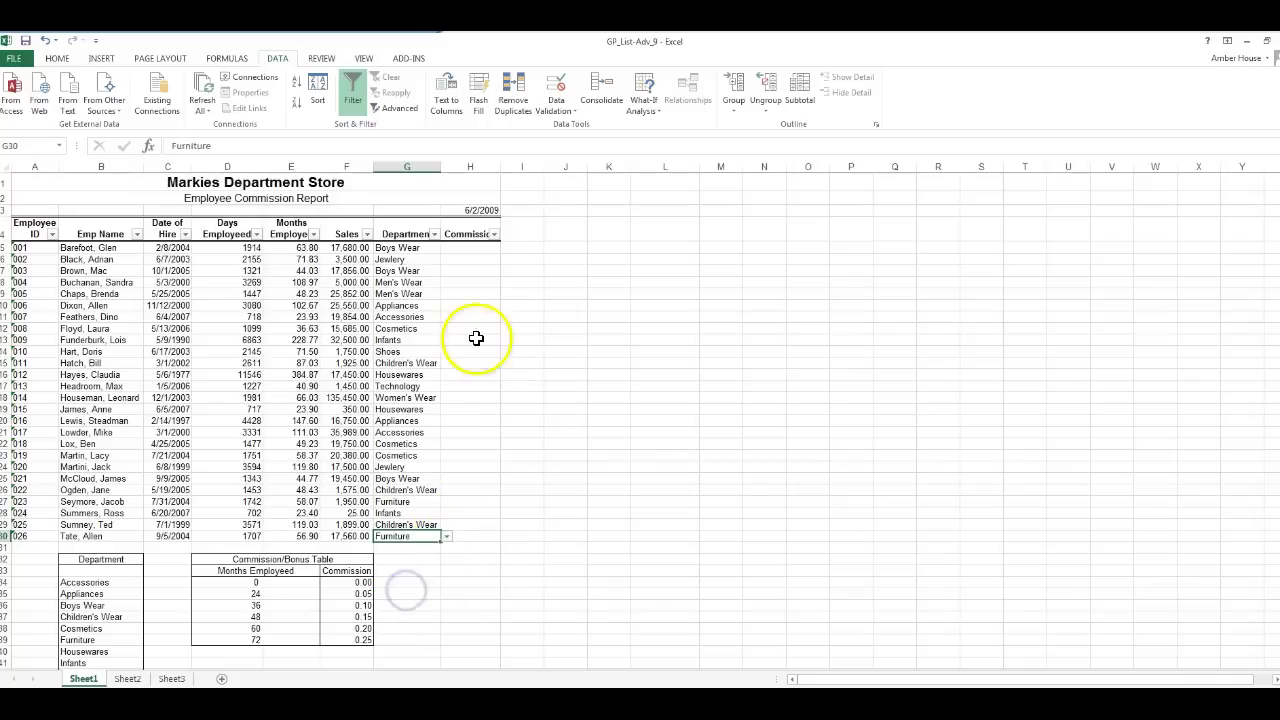
left_click(423, 560)
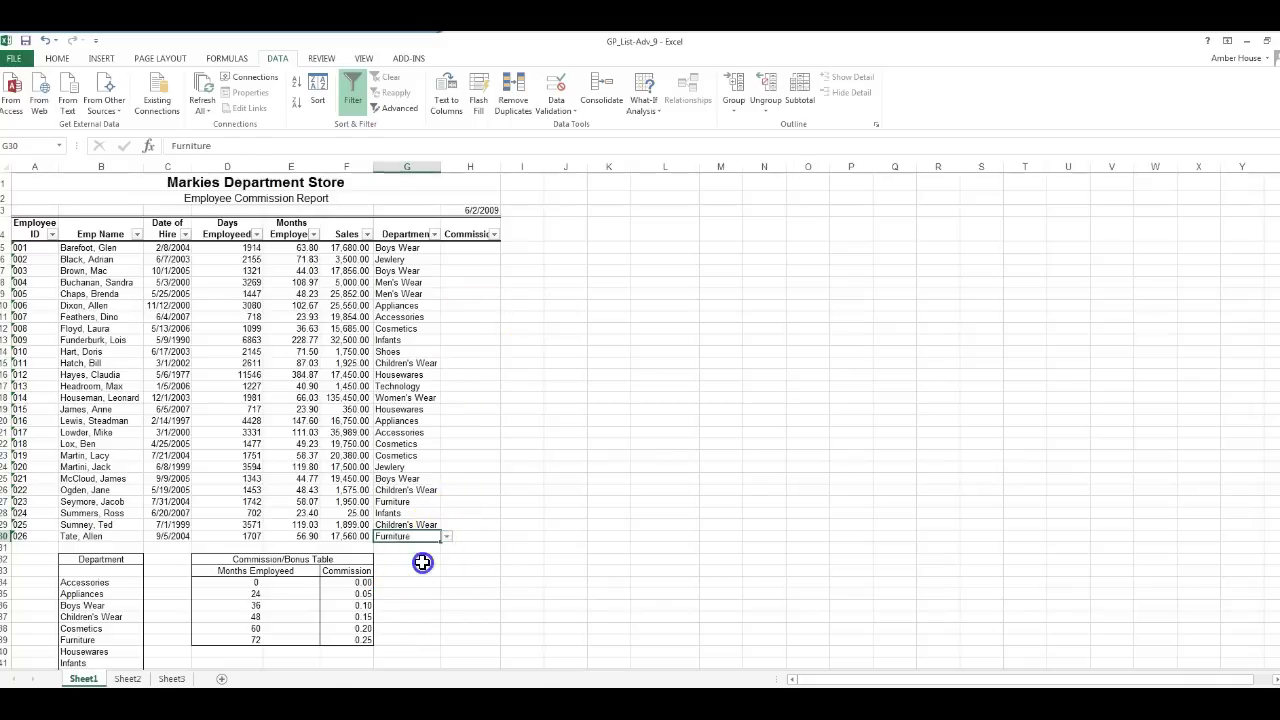
- Enter =LOOKUP(E5,$D$32:$F$39) in H5, returning a 0.2 commission rate
left_click(487, 249)
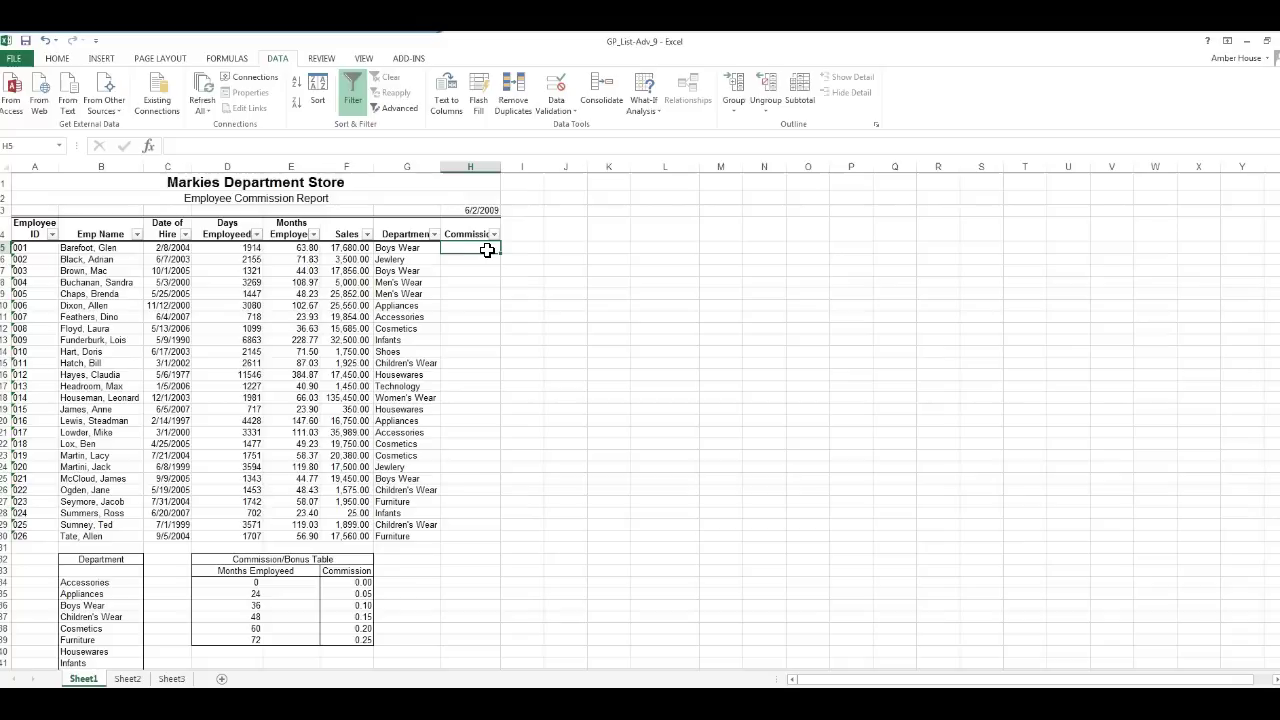
type("=")
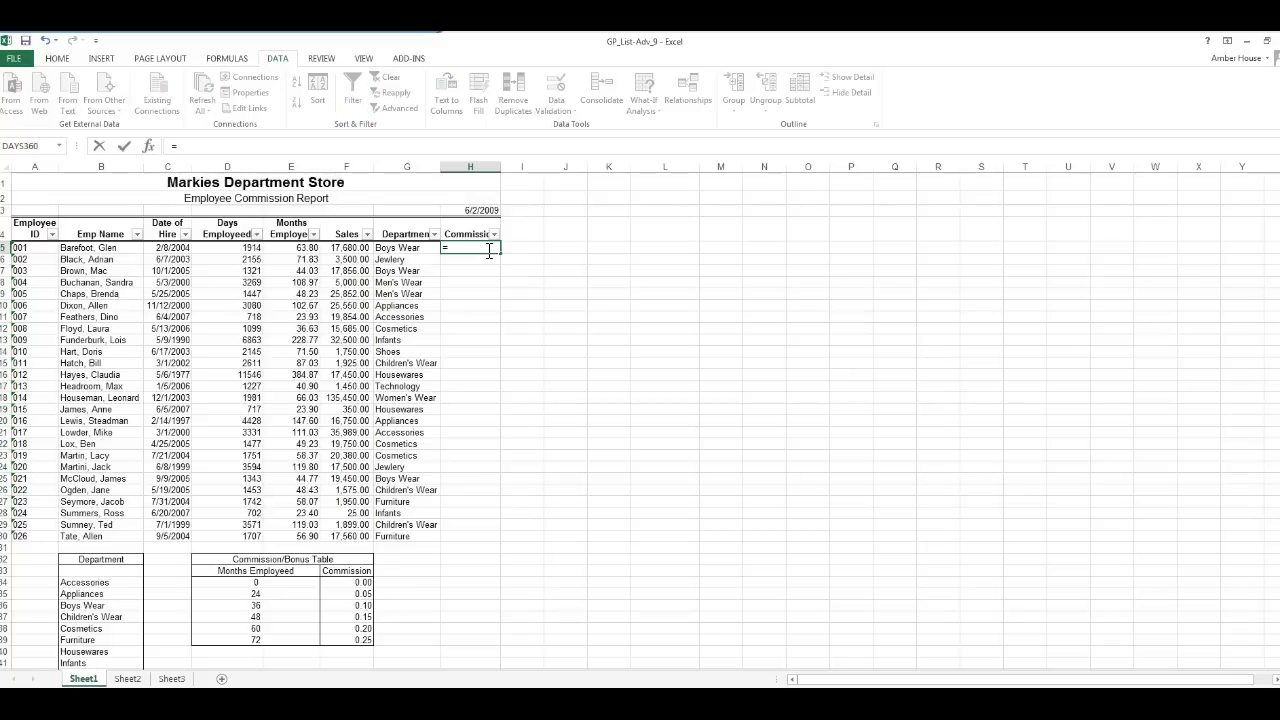
type("looku")
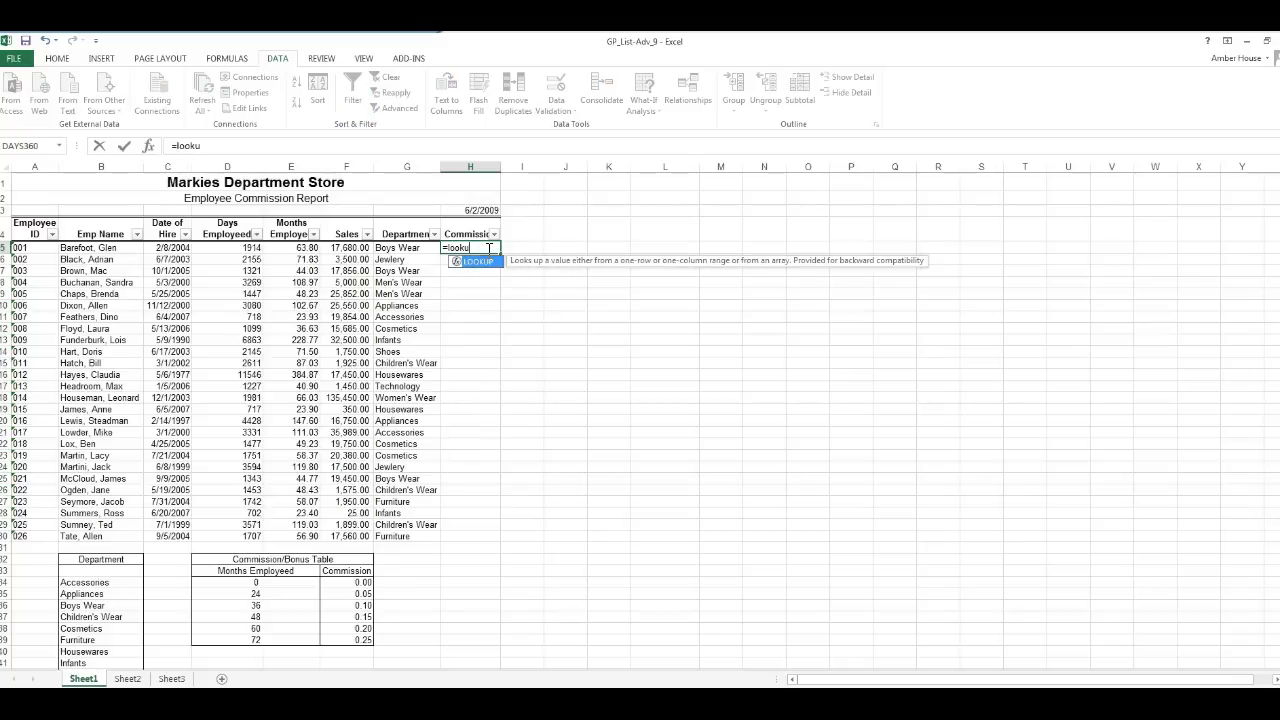
type("p(")
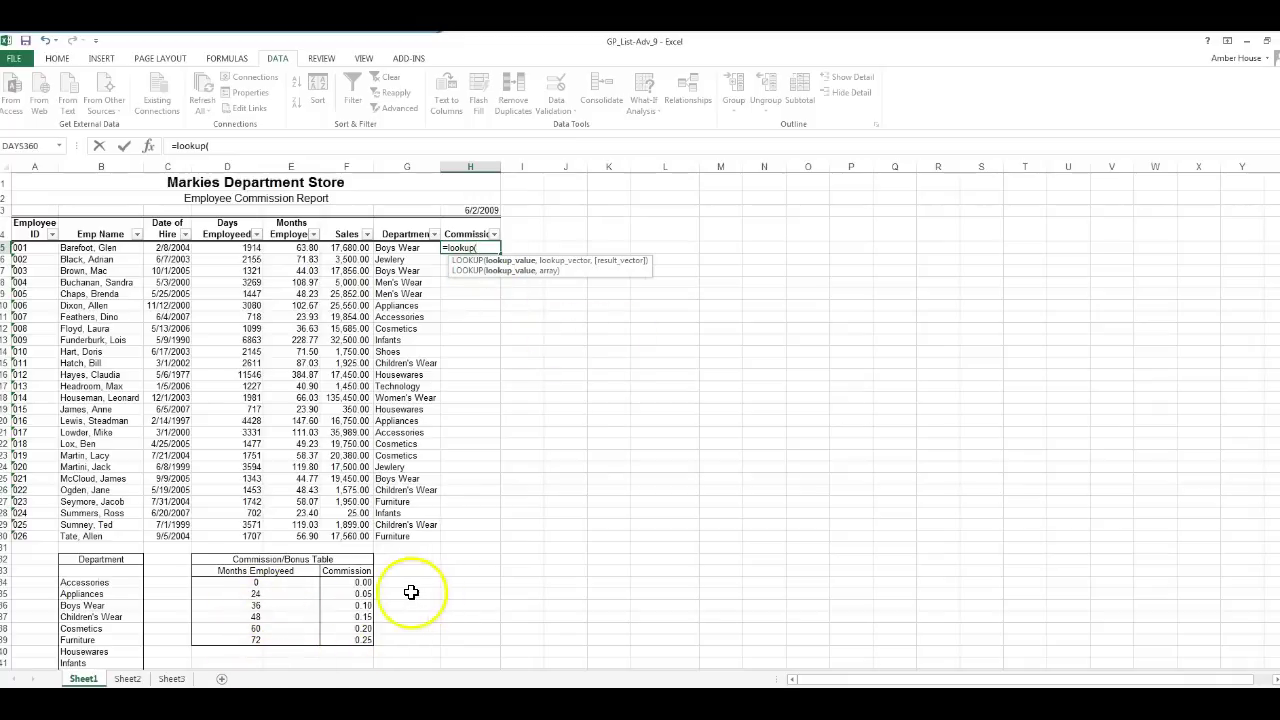
left_click(285, 247)
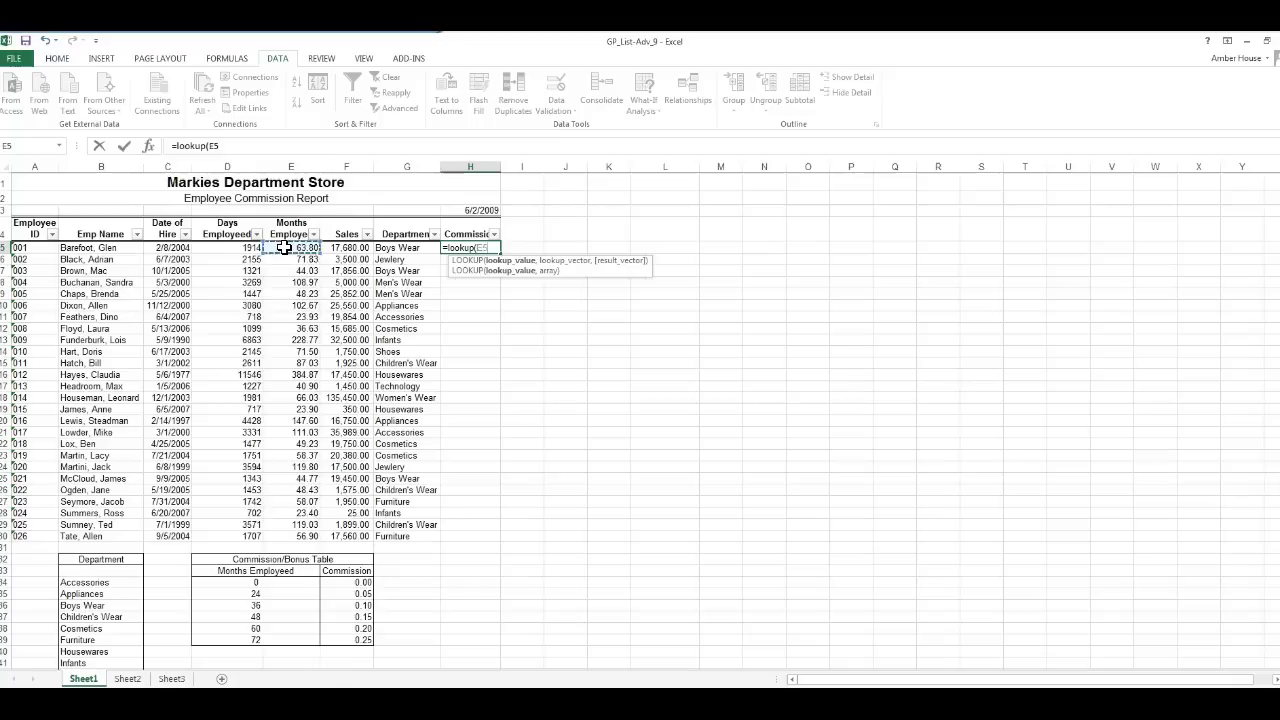
type(",")
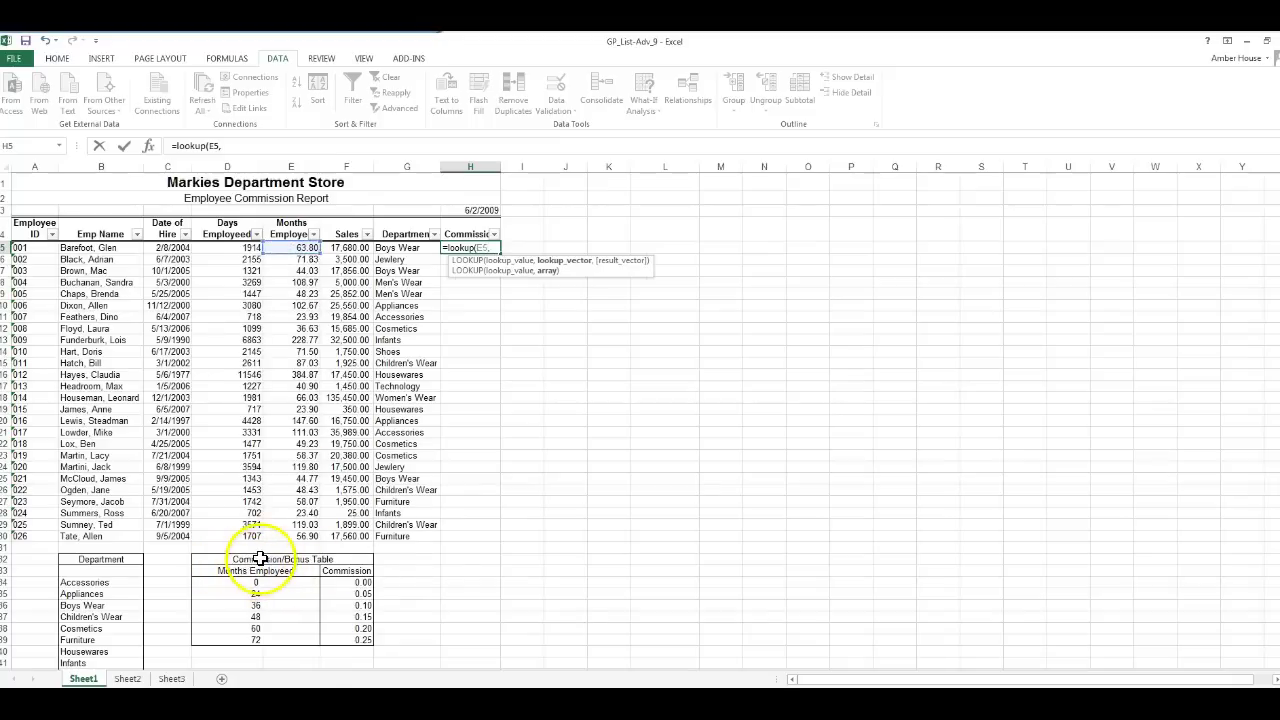
left_click_drag(257, 563, 272, 638)
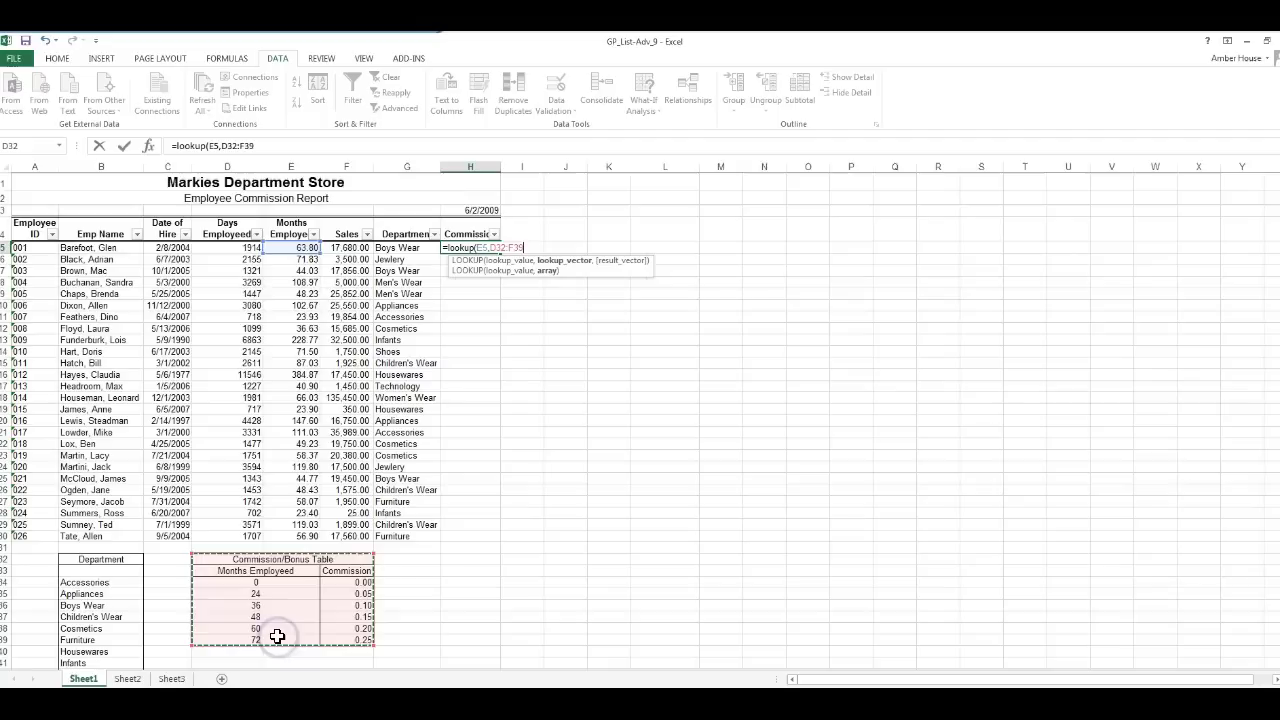
left_click(222, 145)
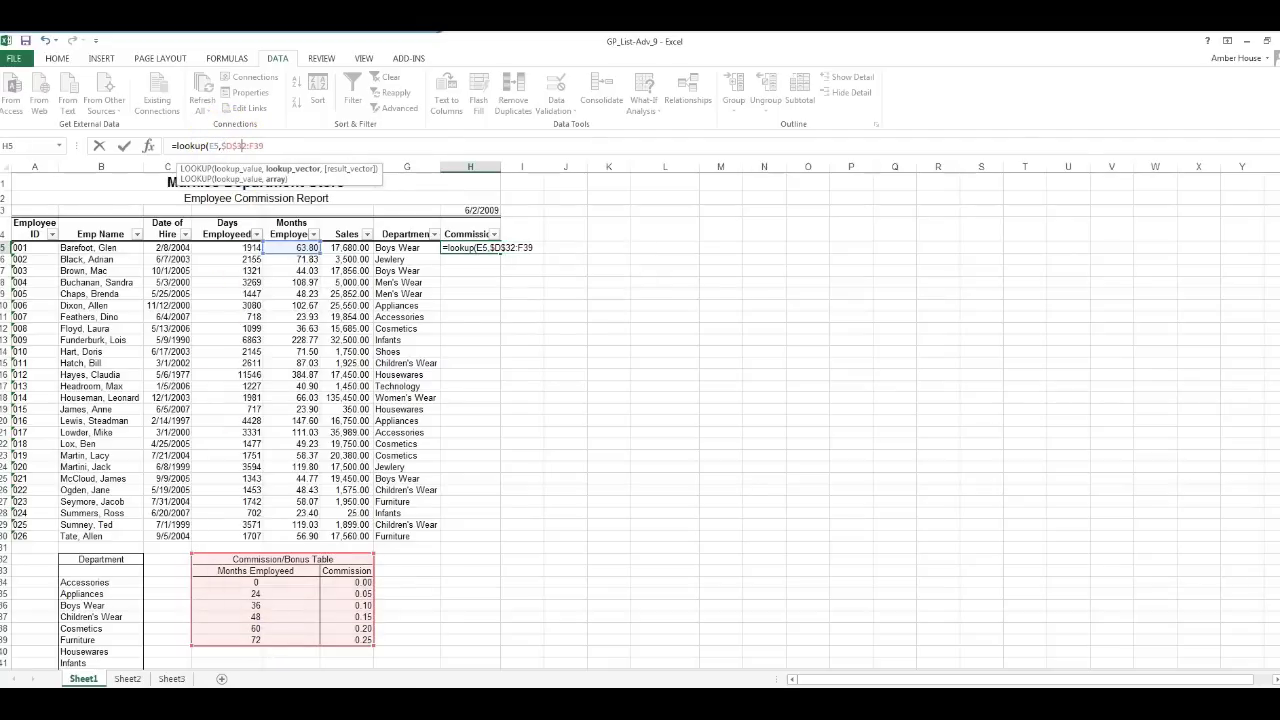
type("$F$39")
key("Return")
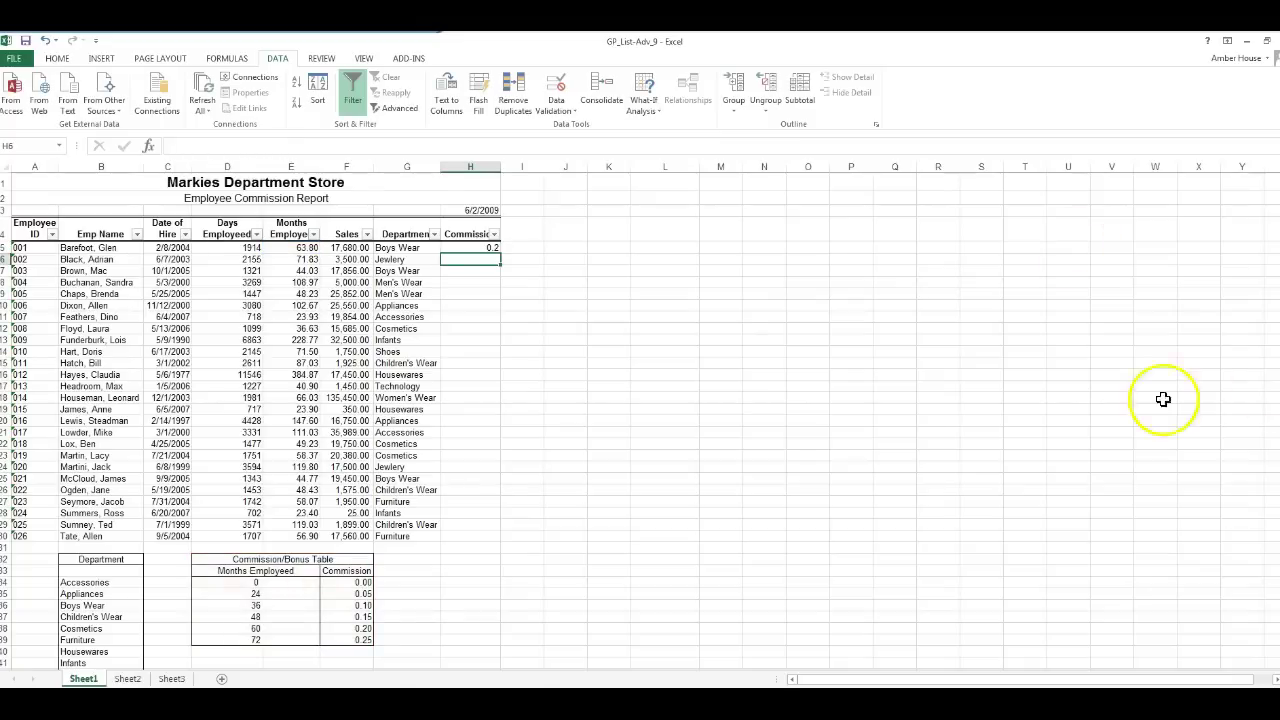
- Fill H5's LOOKUP commission formula down through H30
left_click(467, 248)
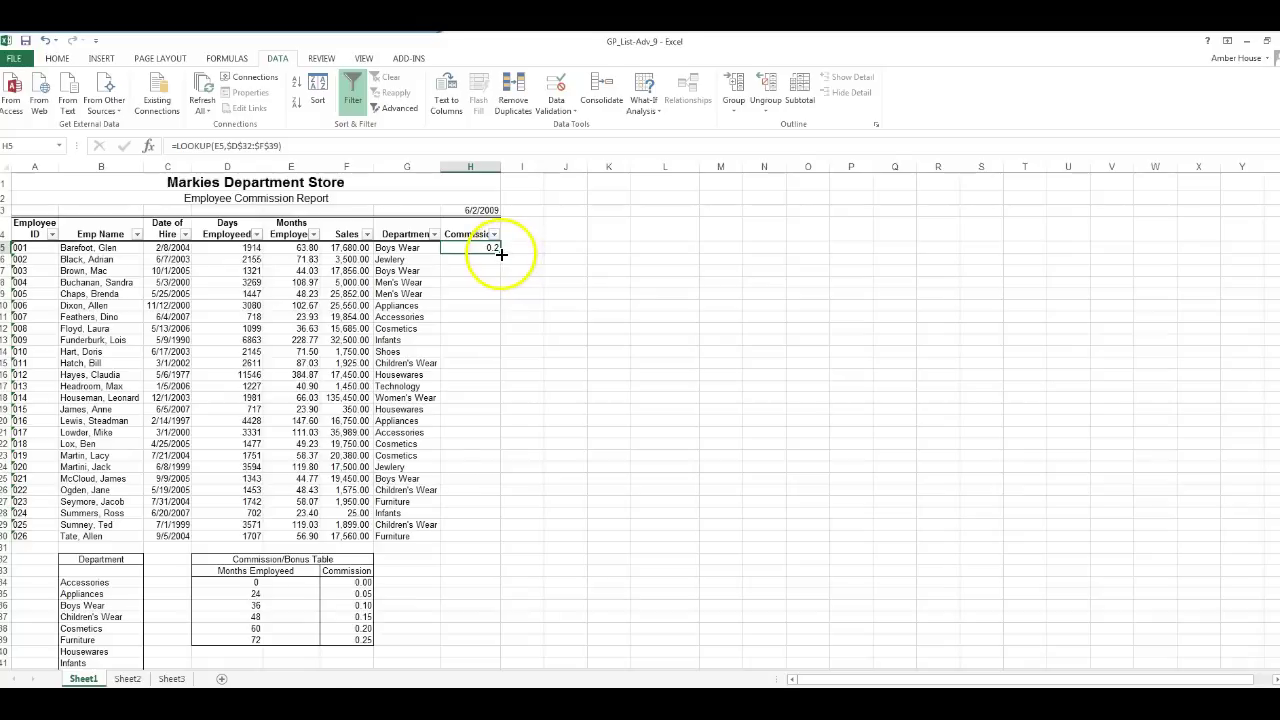
left_click_drag(501, 254, 486, 550)
left_click(523, 226)
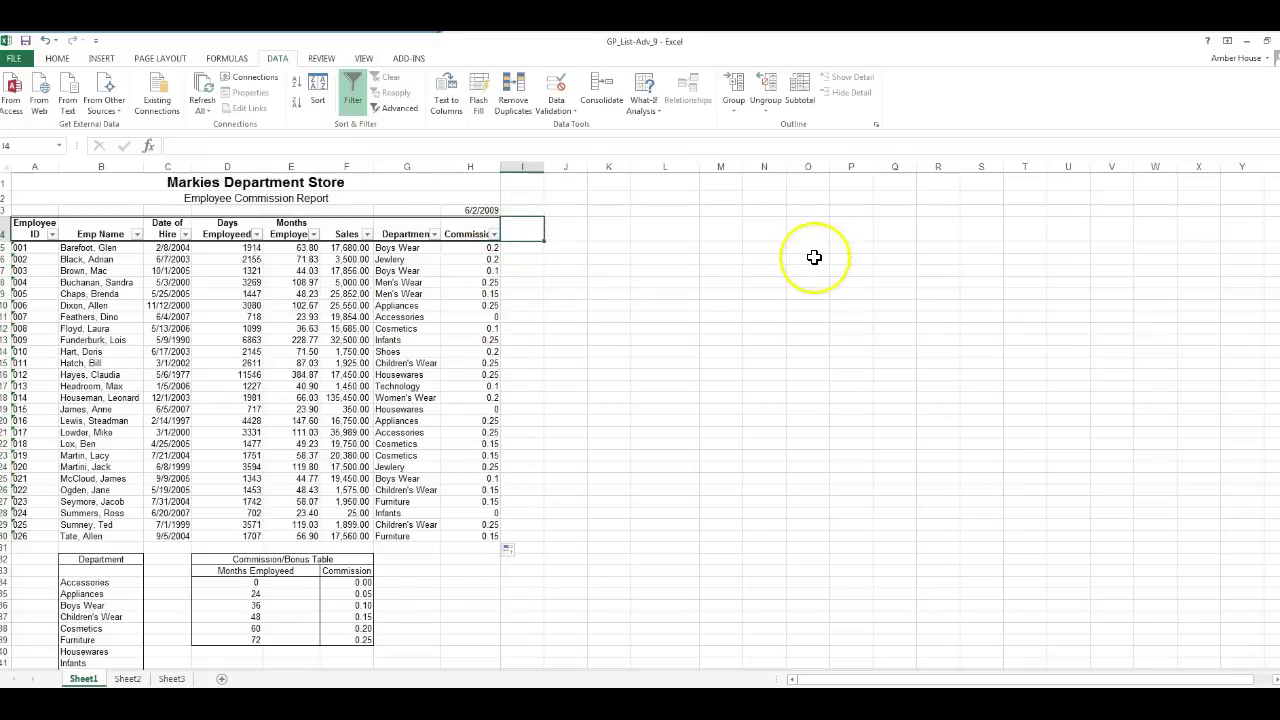
- Type the heading 'Bonus' in I4 and give it thick top and bottom borders
type("Bo")
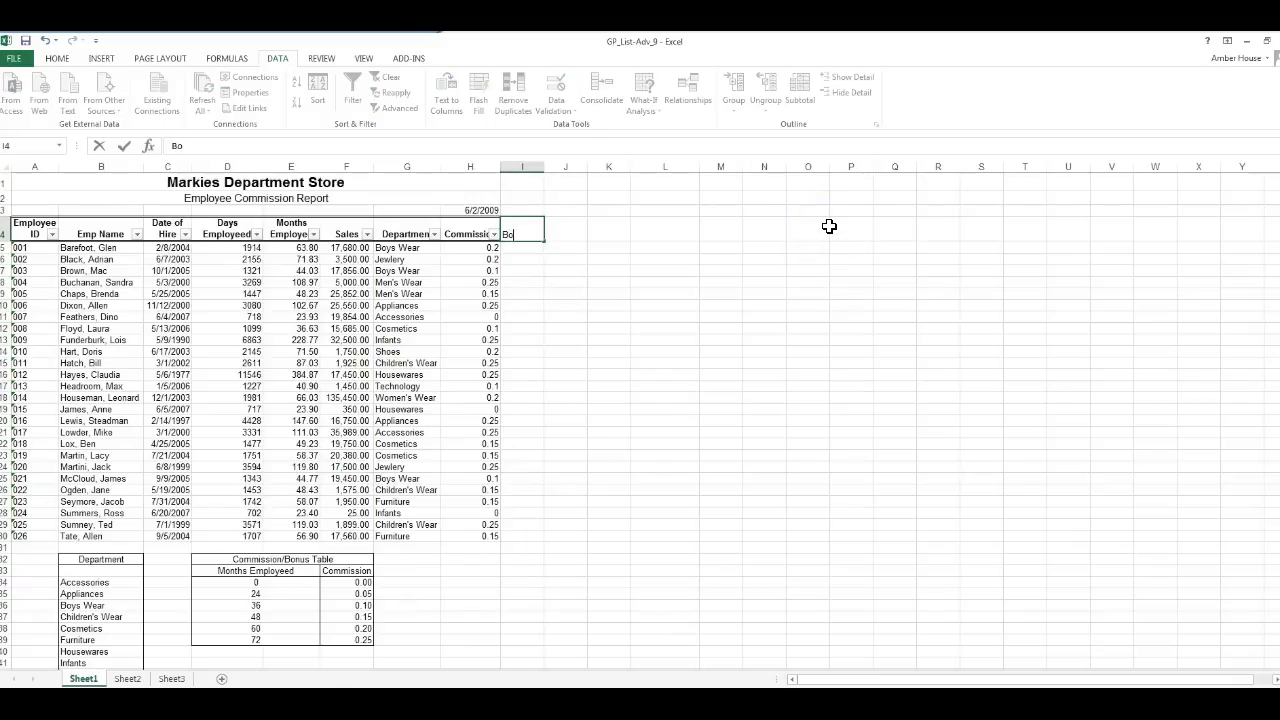
type("nus")
key("ctrl+Return")
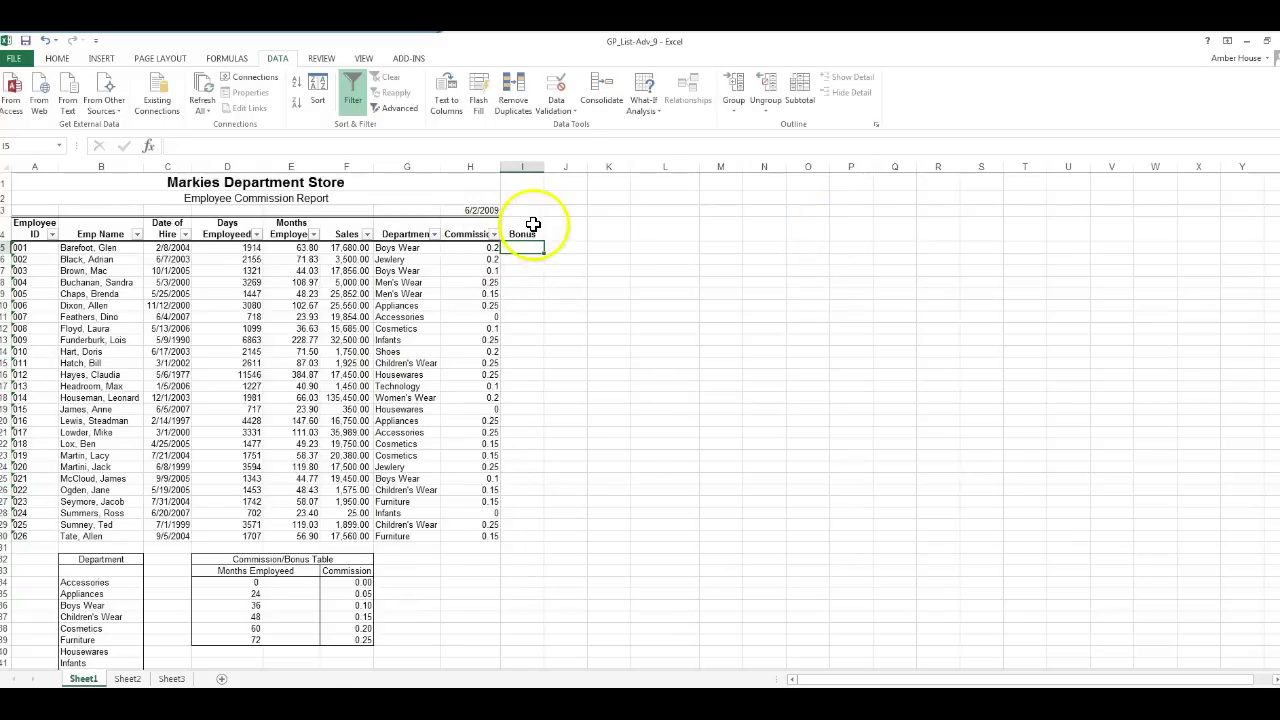
left_click(57, 58)
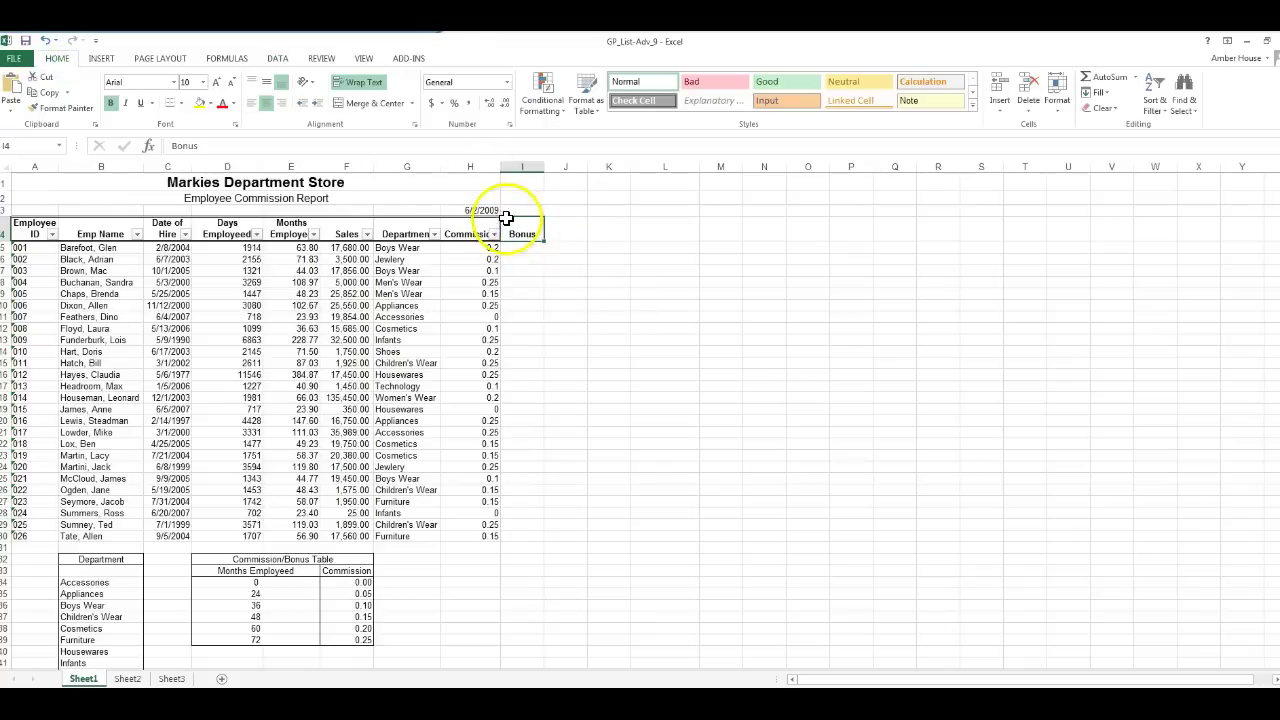
left_click(181, 104)
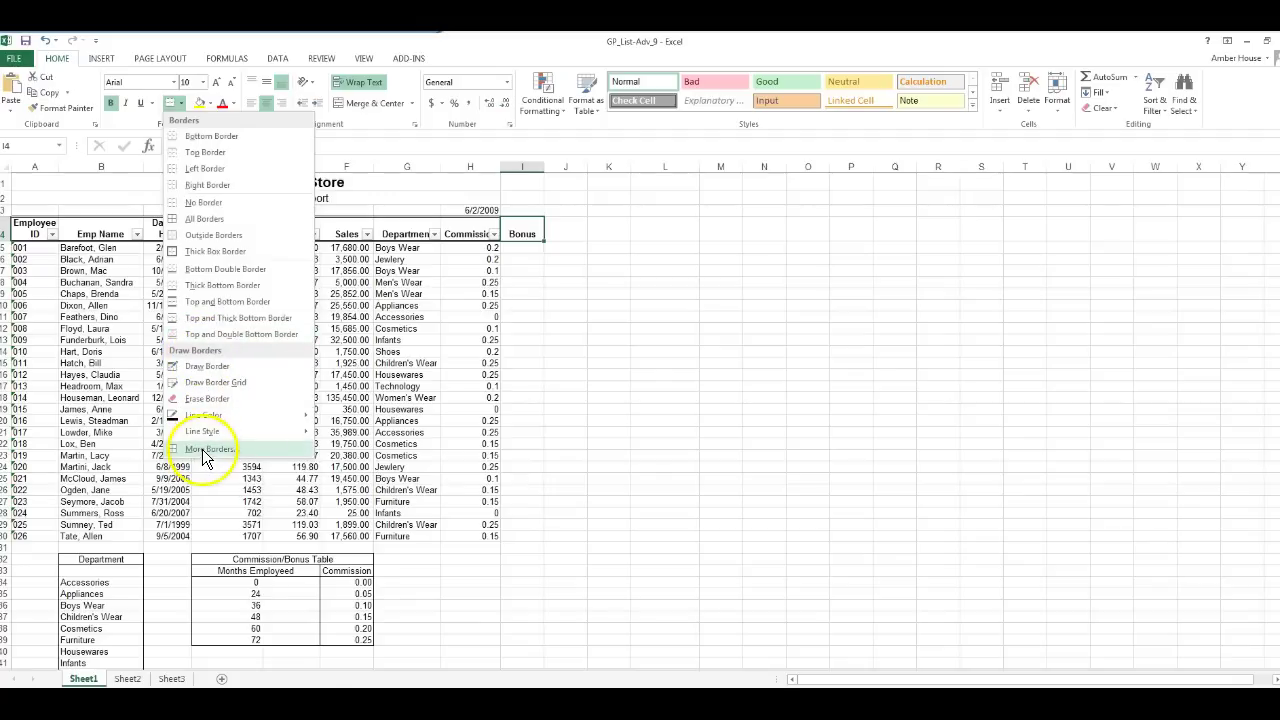
left_click(202, 449)
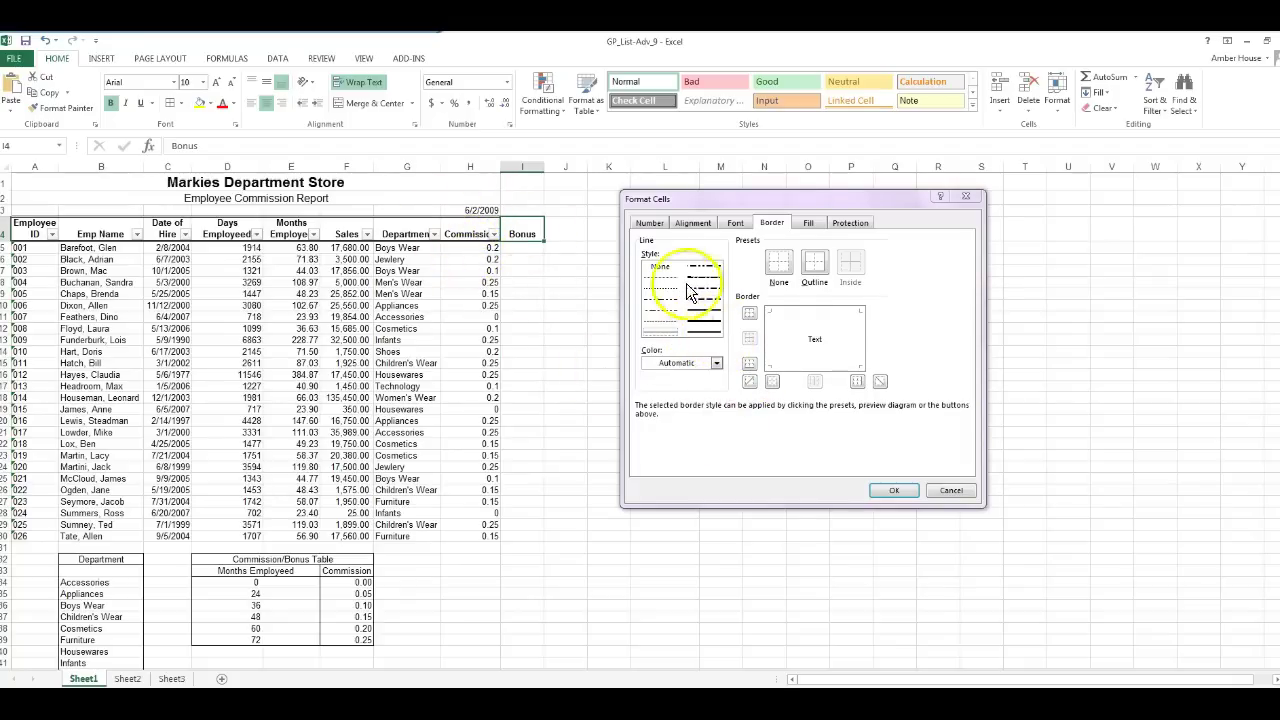
left_click(705, 333)
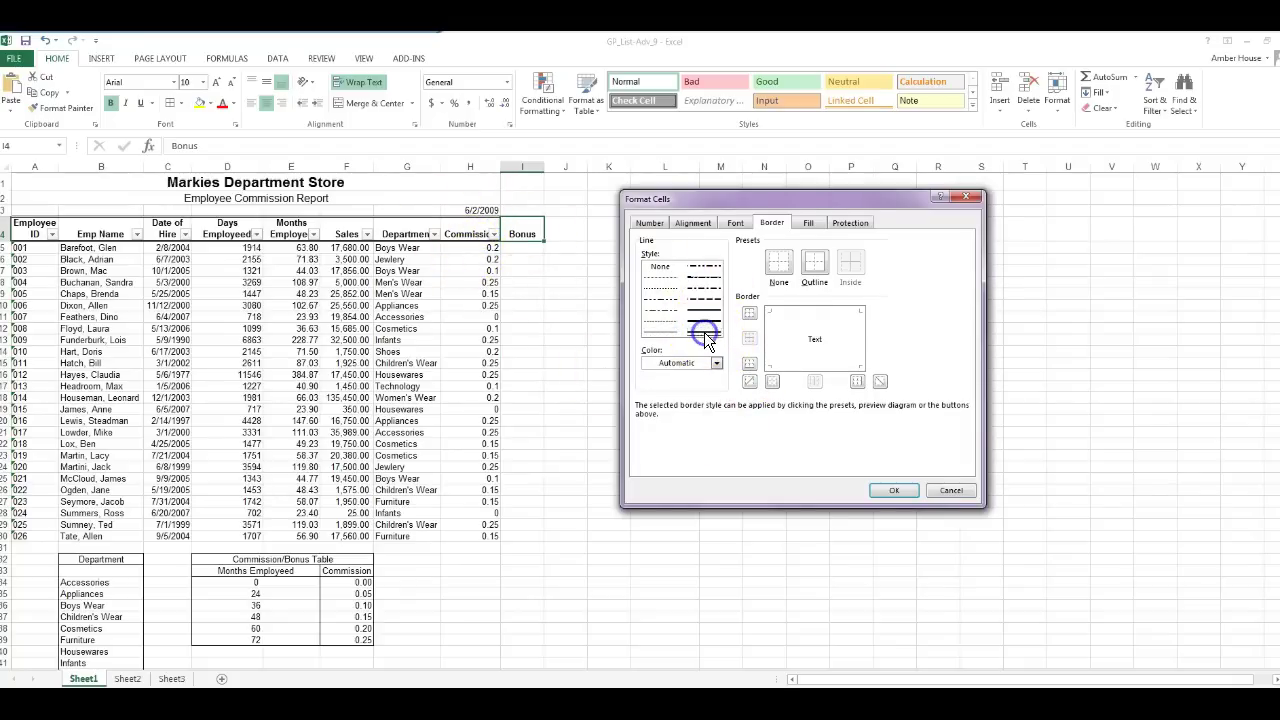
left_click(810, 310)
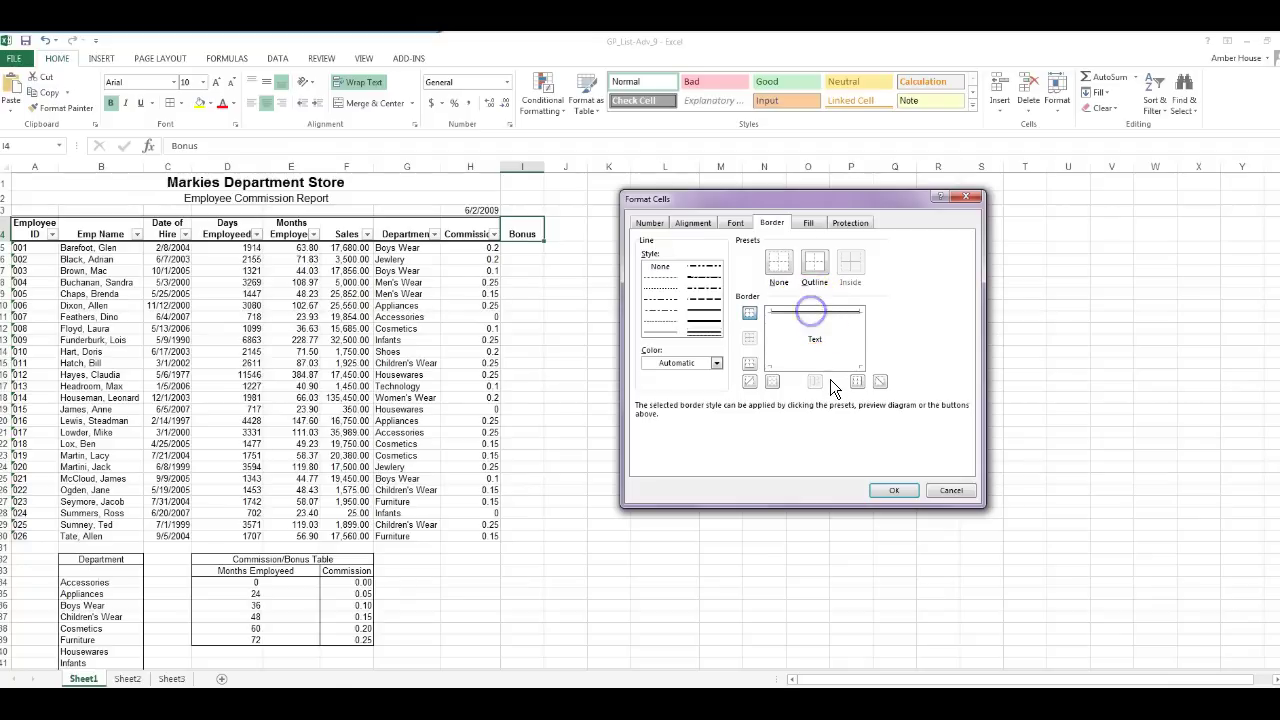
left_click(830, 366)
left_click(899, 489)
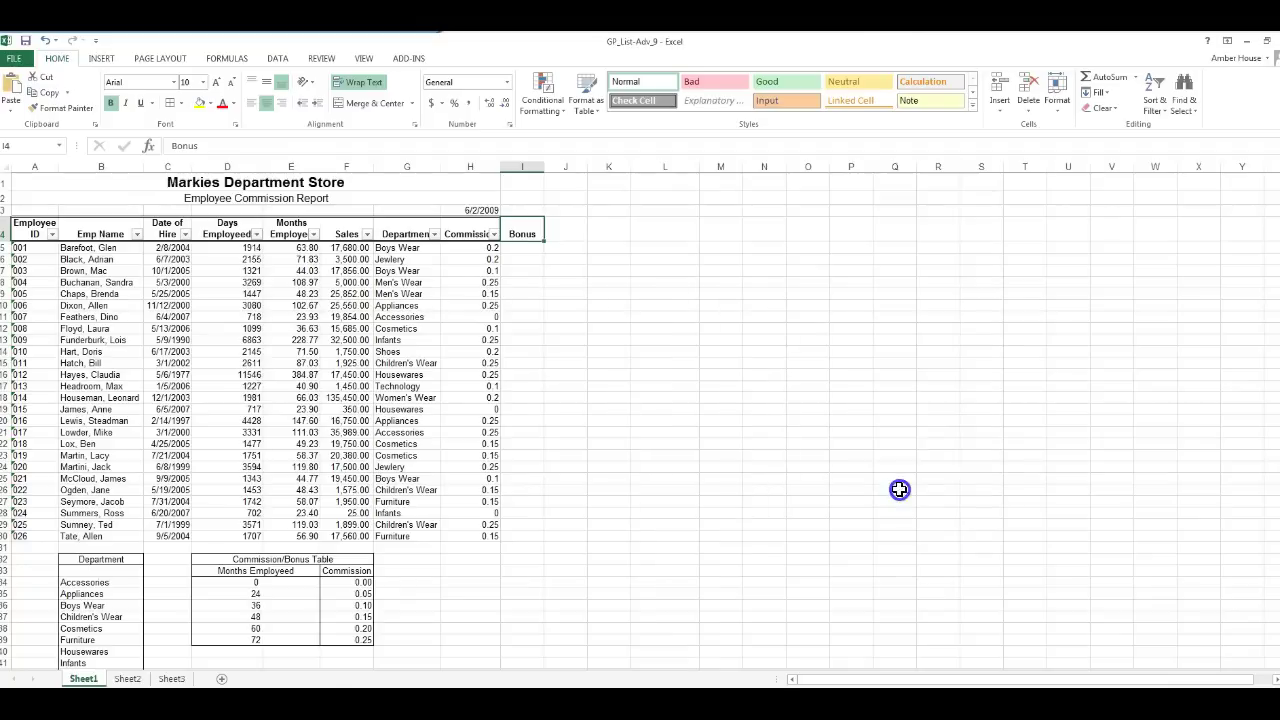
left_click(540, 247)
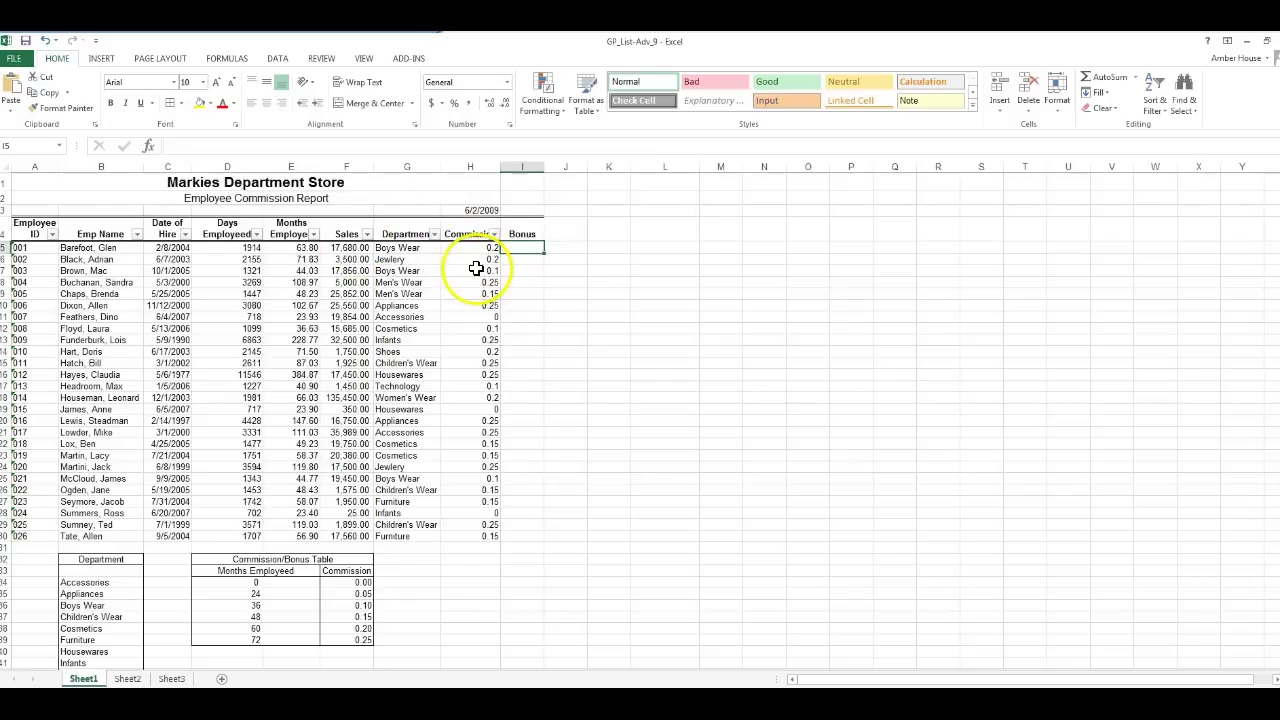
- Enter =H5*F5 in I5, giving a 3,536.00 bonus
type("=")
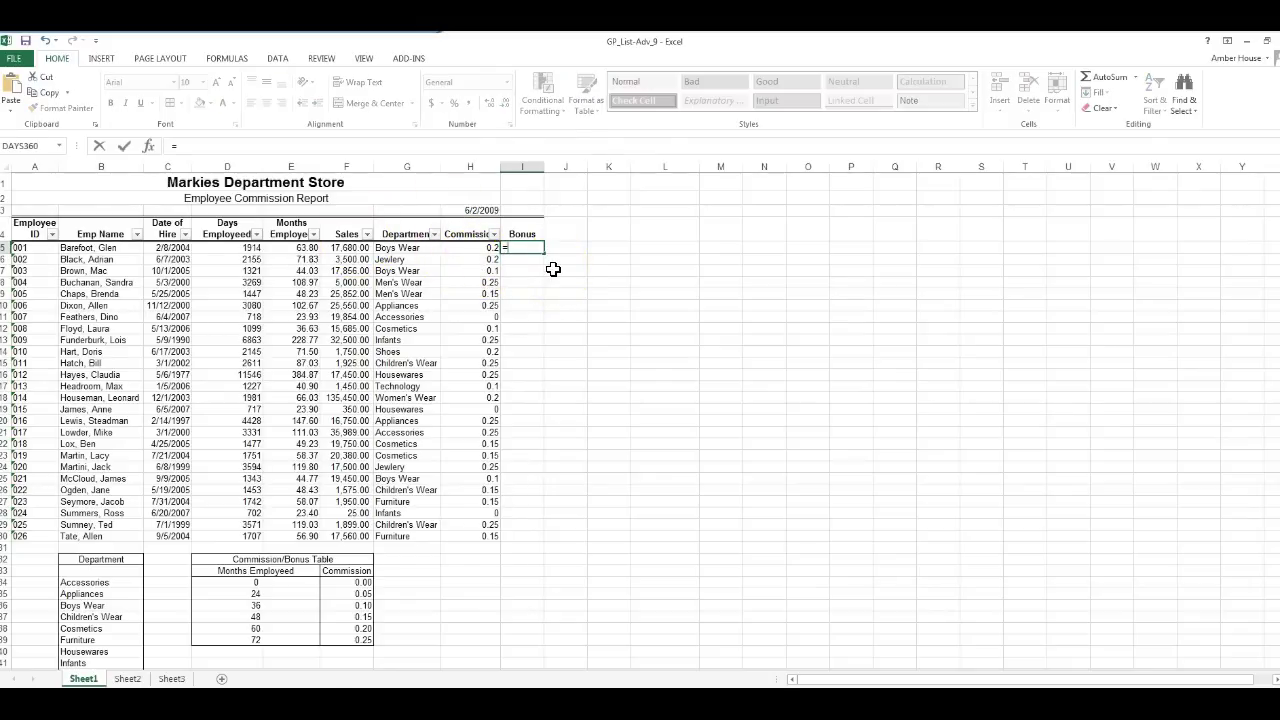
key("Left")
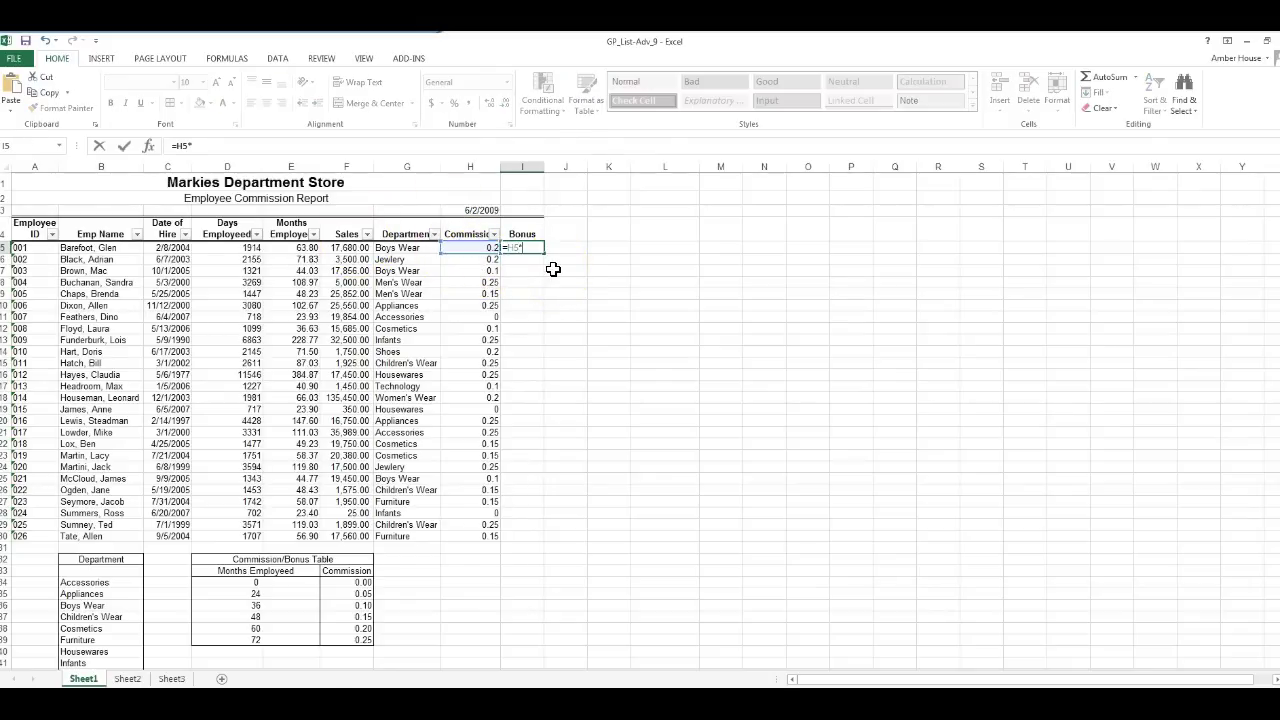
type("*")
key("Left")
key("Left")
key("Left")
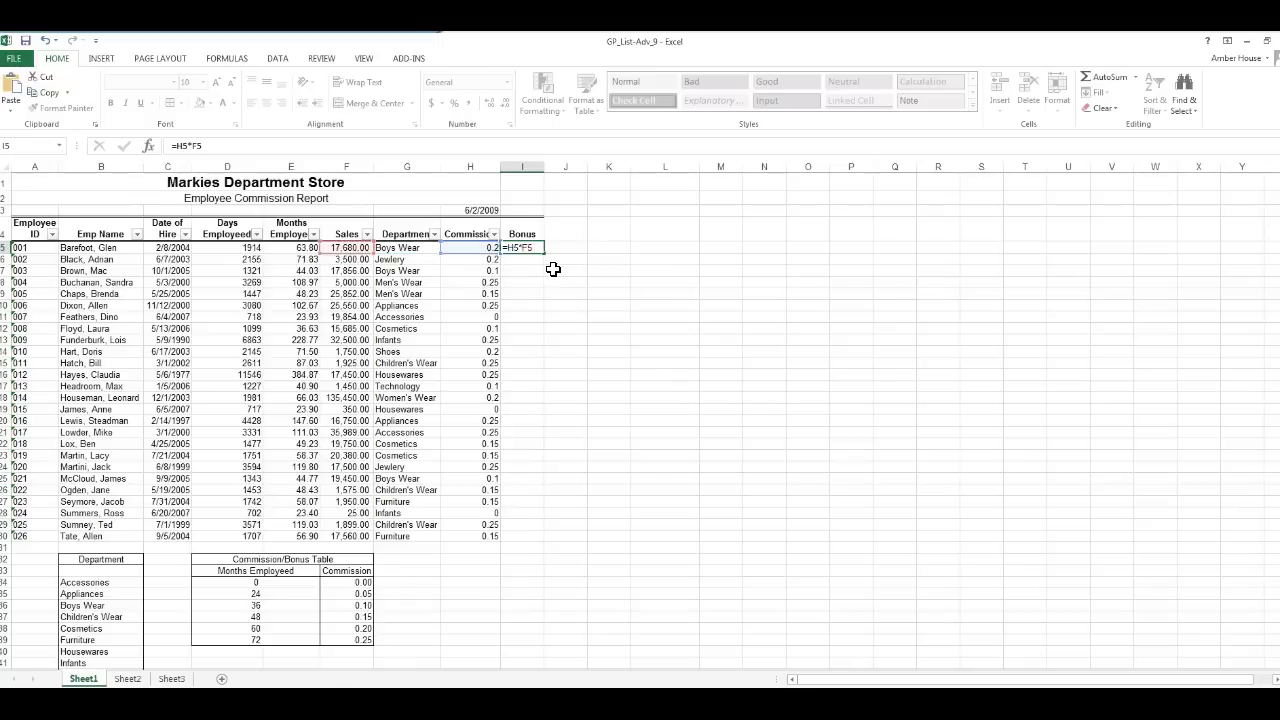
key("Return")
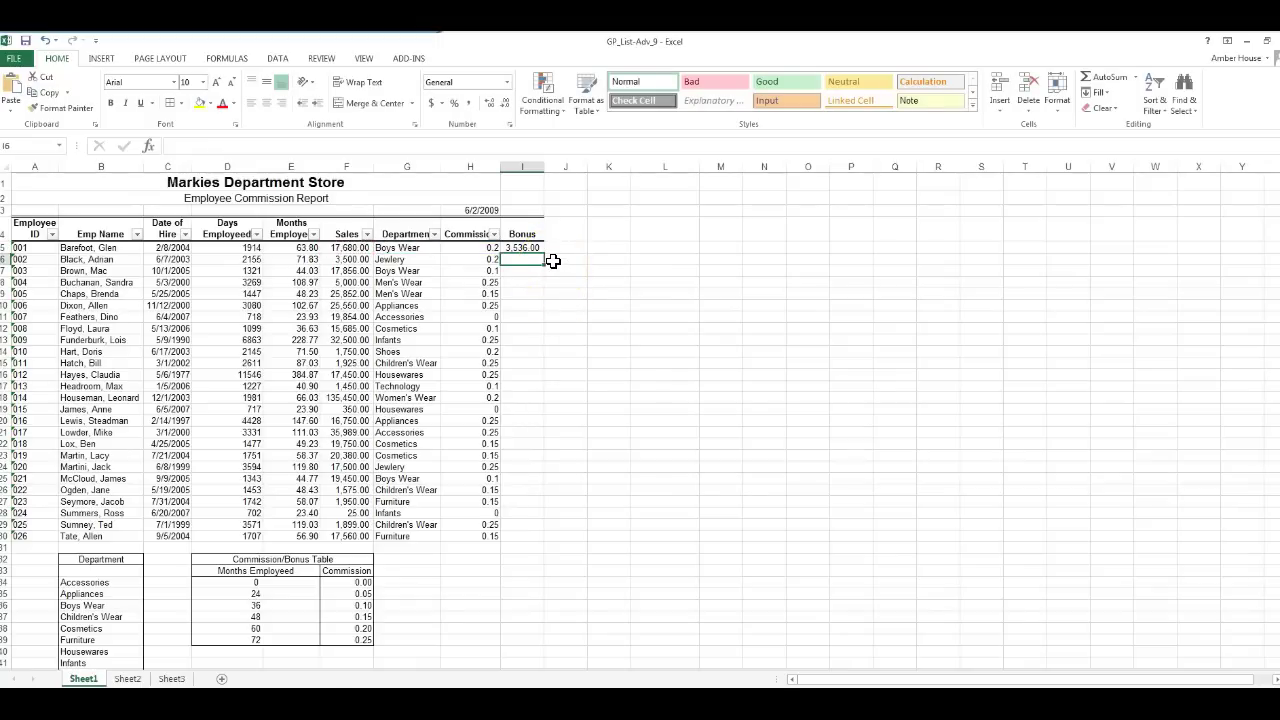
- Copy the bonus formula from I5 down through I30
left_click(530, 249)
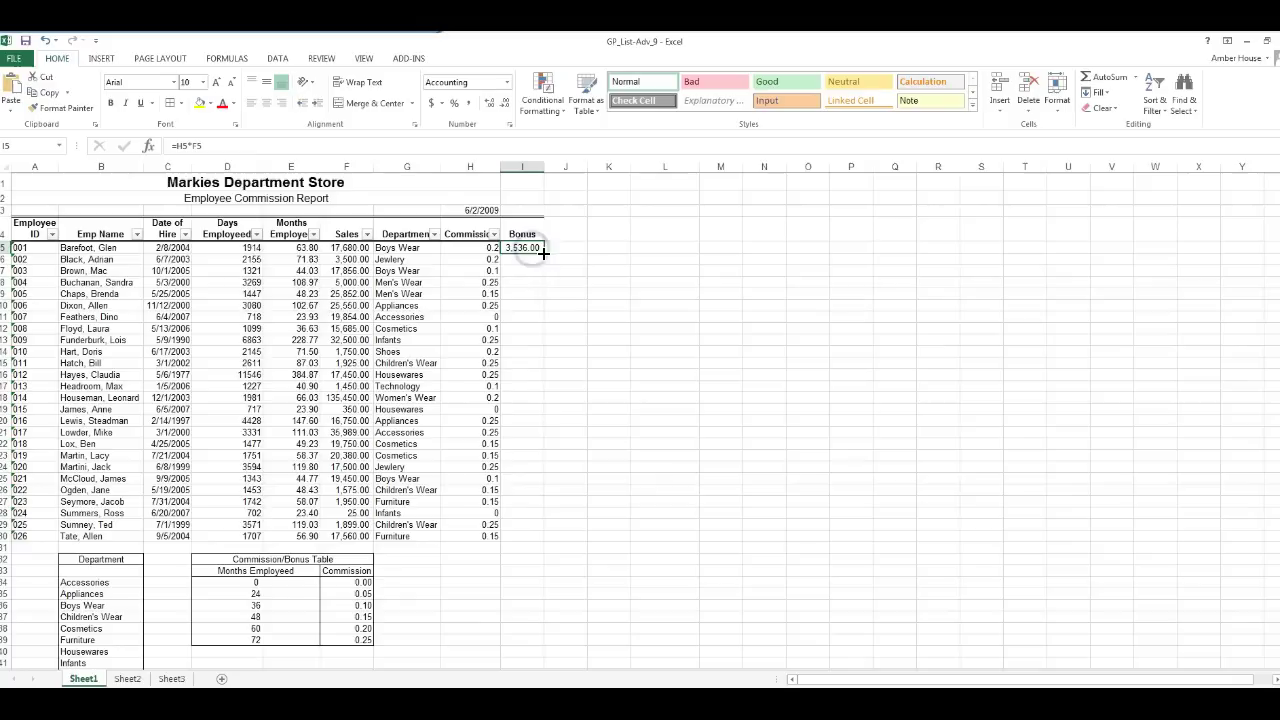
left_click_drag(544, 253, 528, 540)
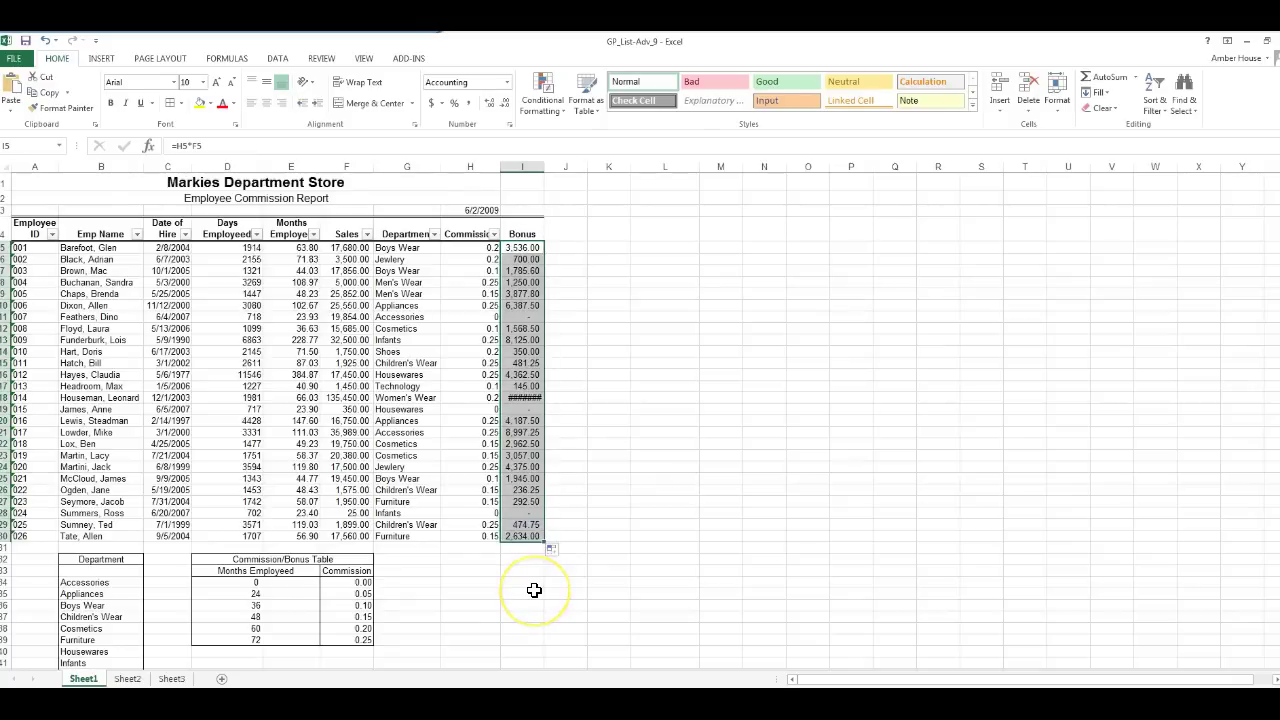
left_click(534, 591)
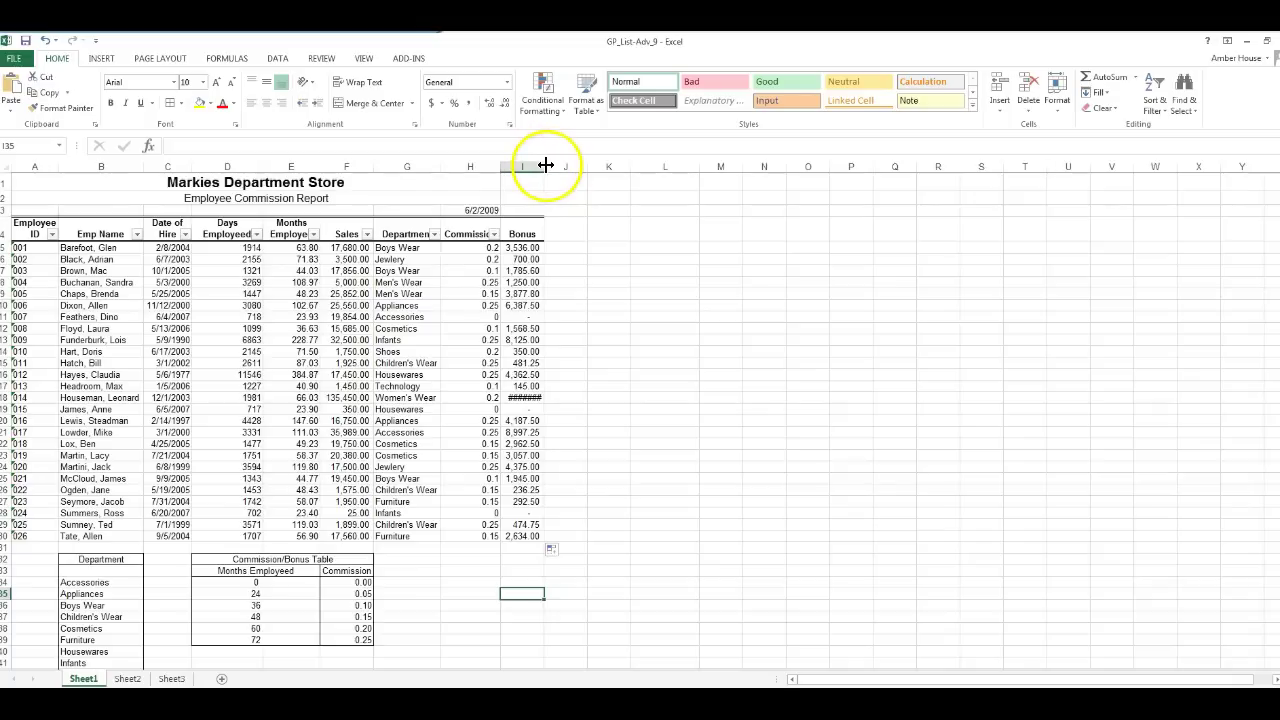
- Autofit column I to show 27,090.00, then check row 19's bonus, commission and months formulas
double_click(546, 165)
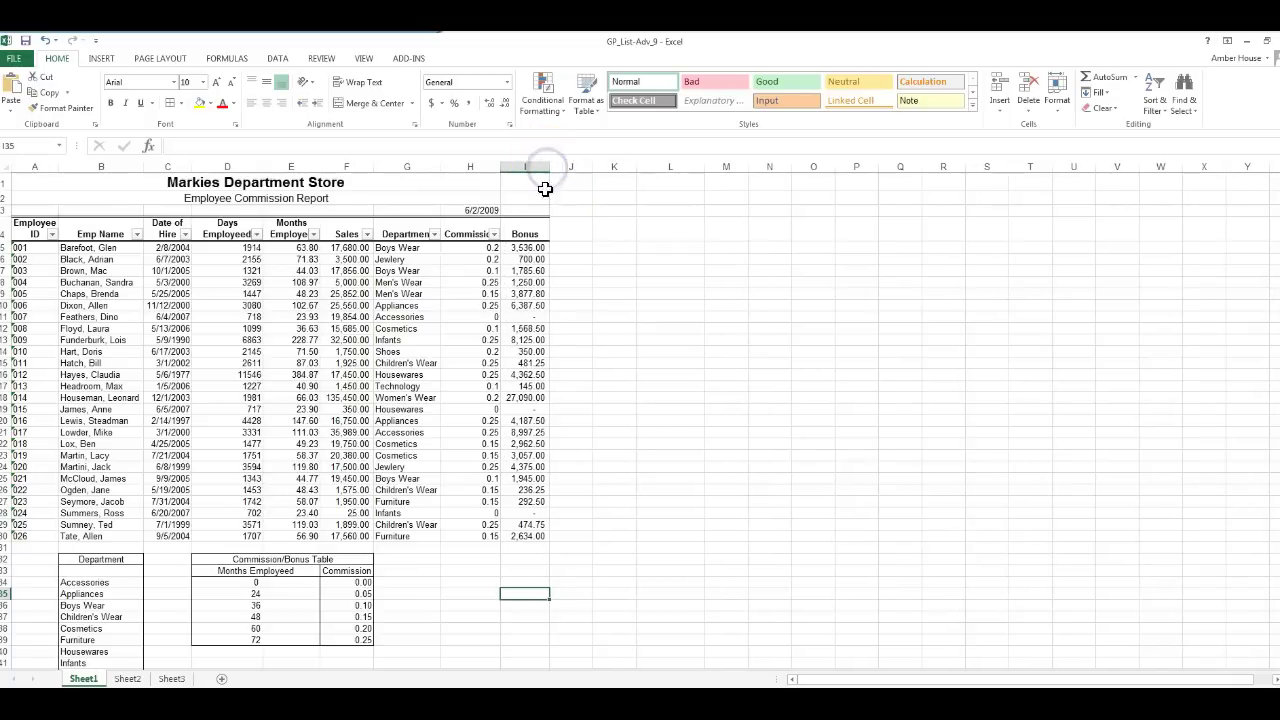
left_click(528, 409)
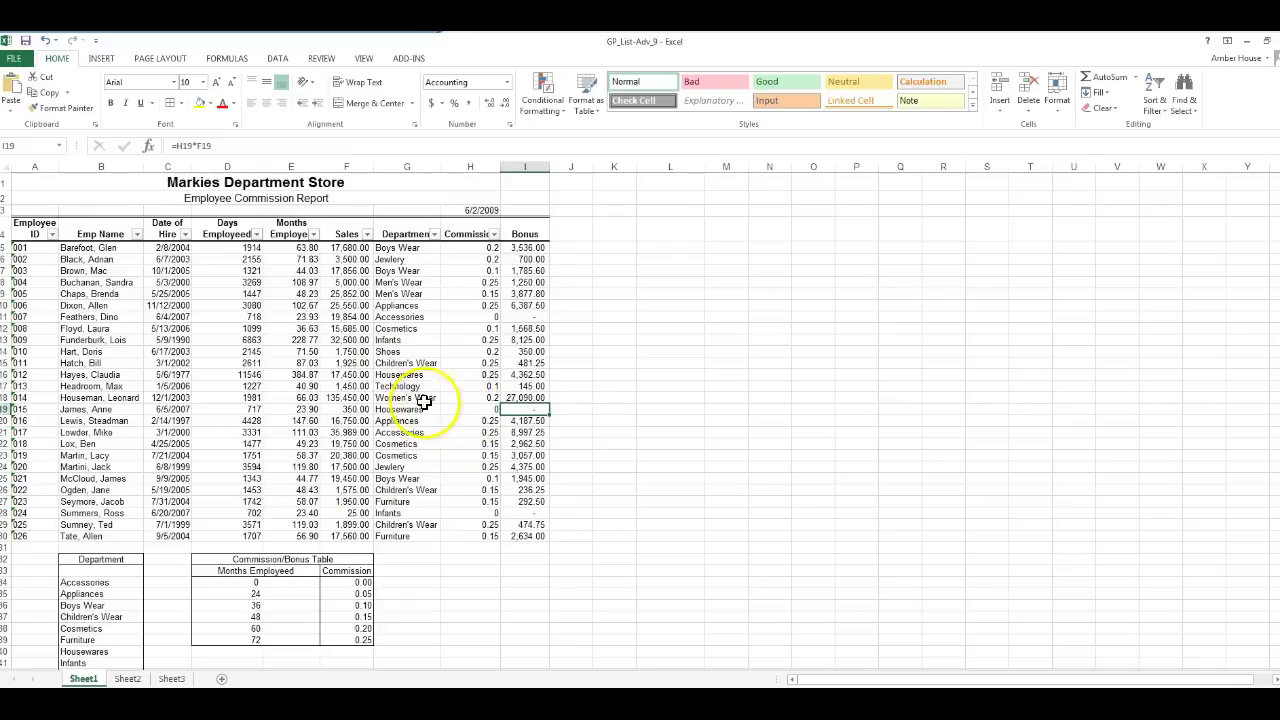
left_click(470, 410)
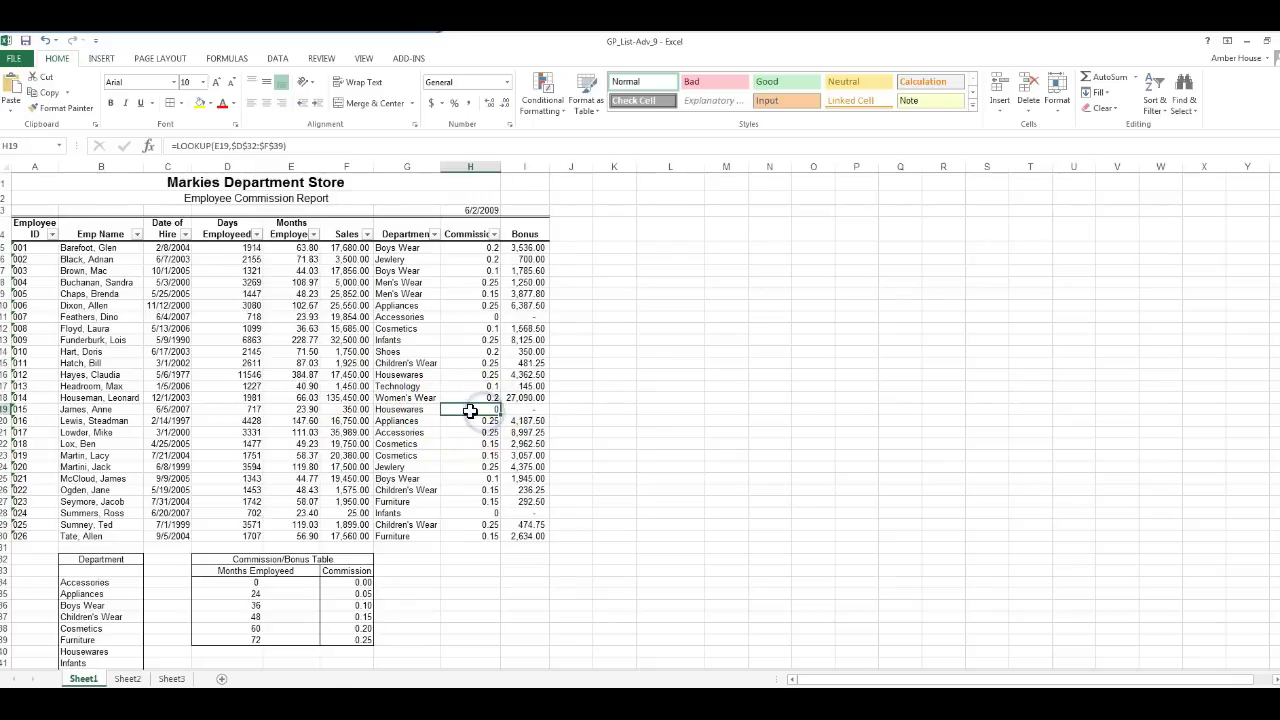
left_click(528, 410)
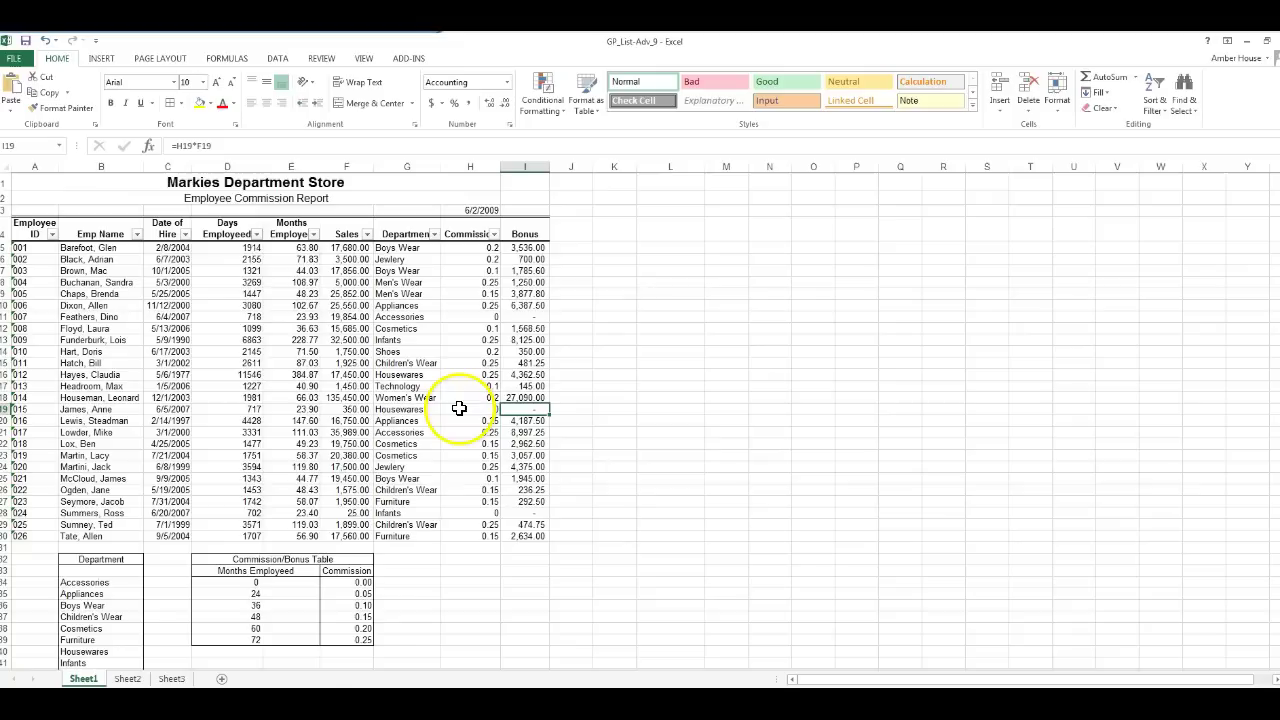
left_click(314, 410)
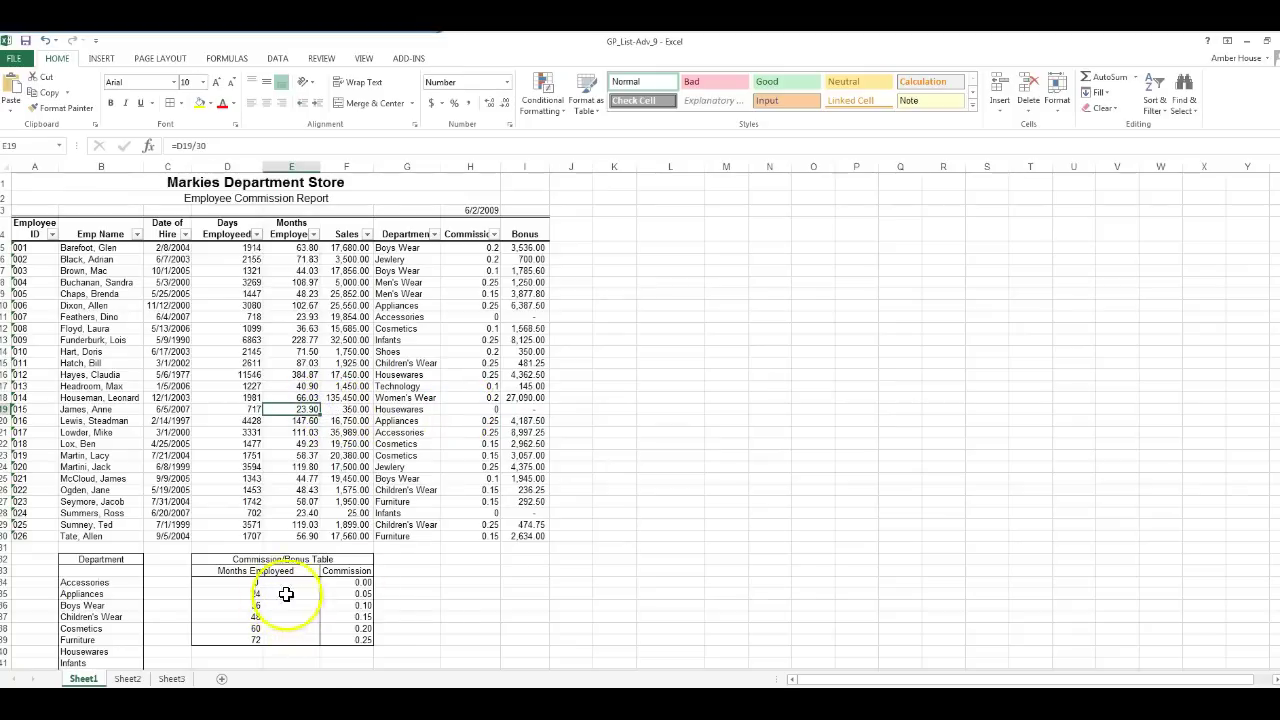
left_click(514, 409)
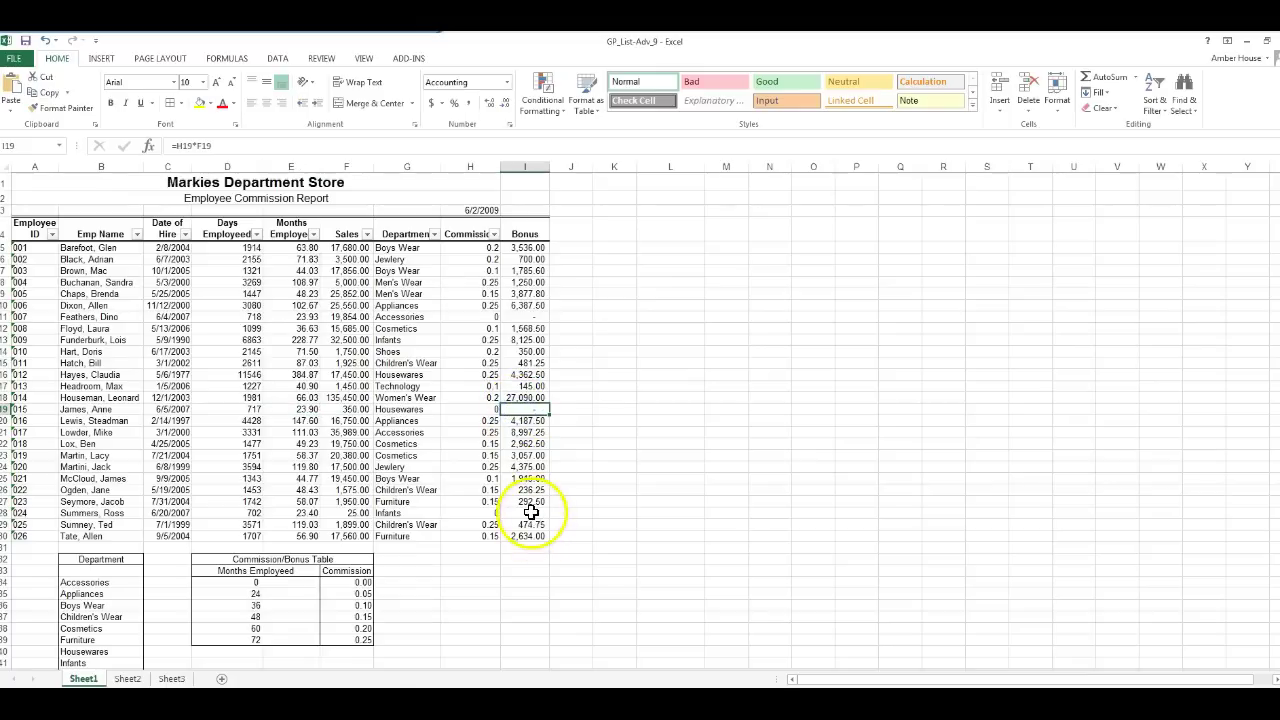
- Inspect the bonus and months-employed formulas in rows 28 and 11
left_click(530, 512)
left_click(297, 513)
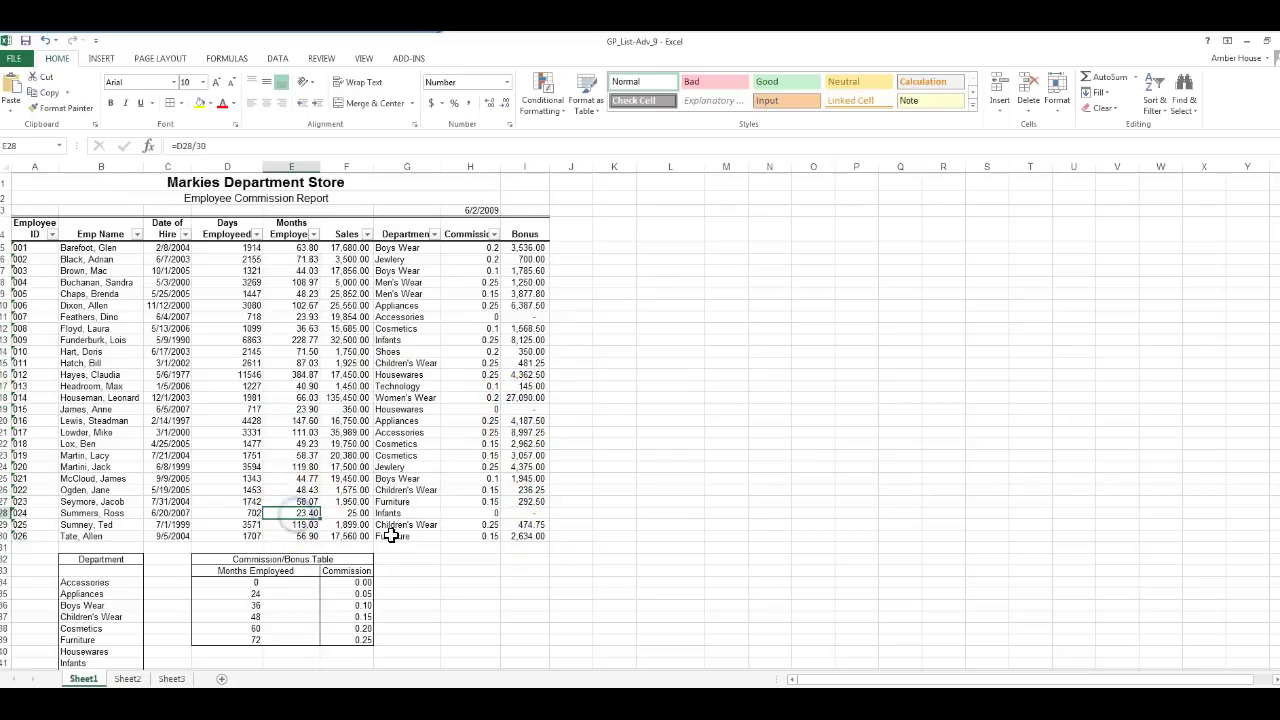
left_click(300, 317)
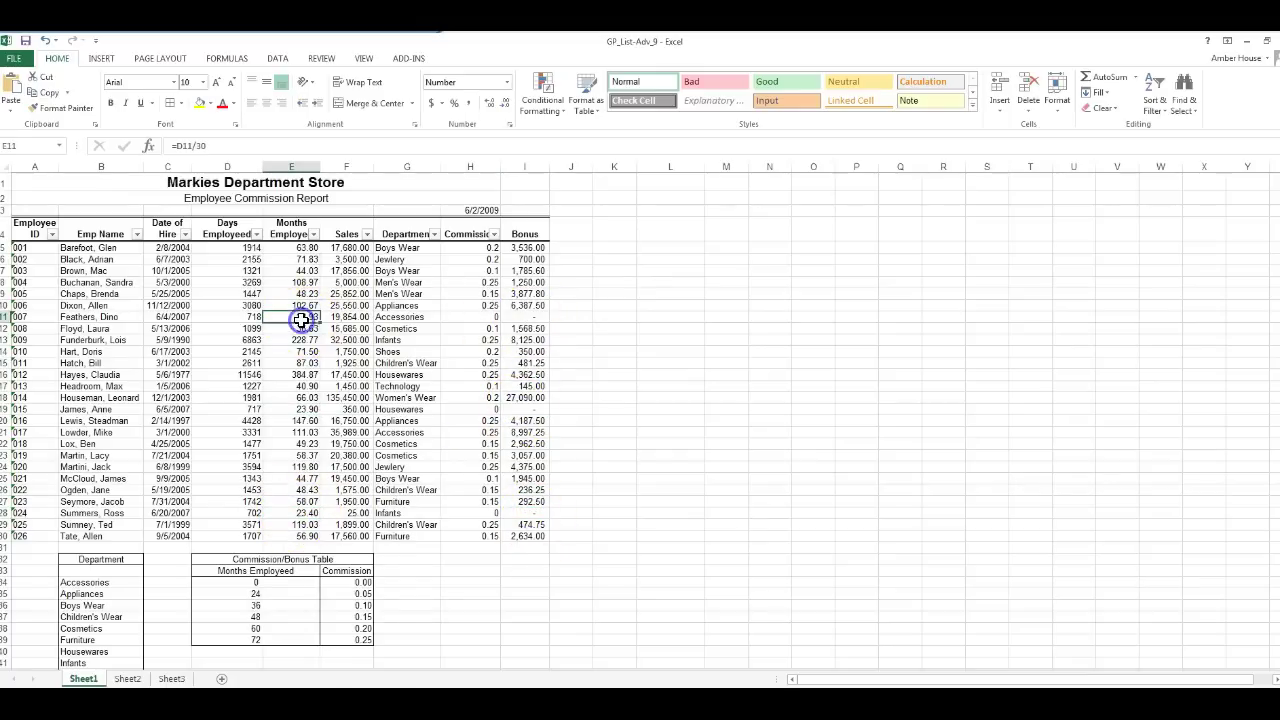
left_click(527, 560)
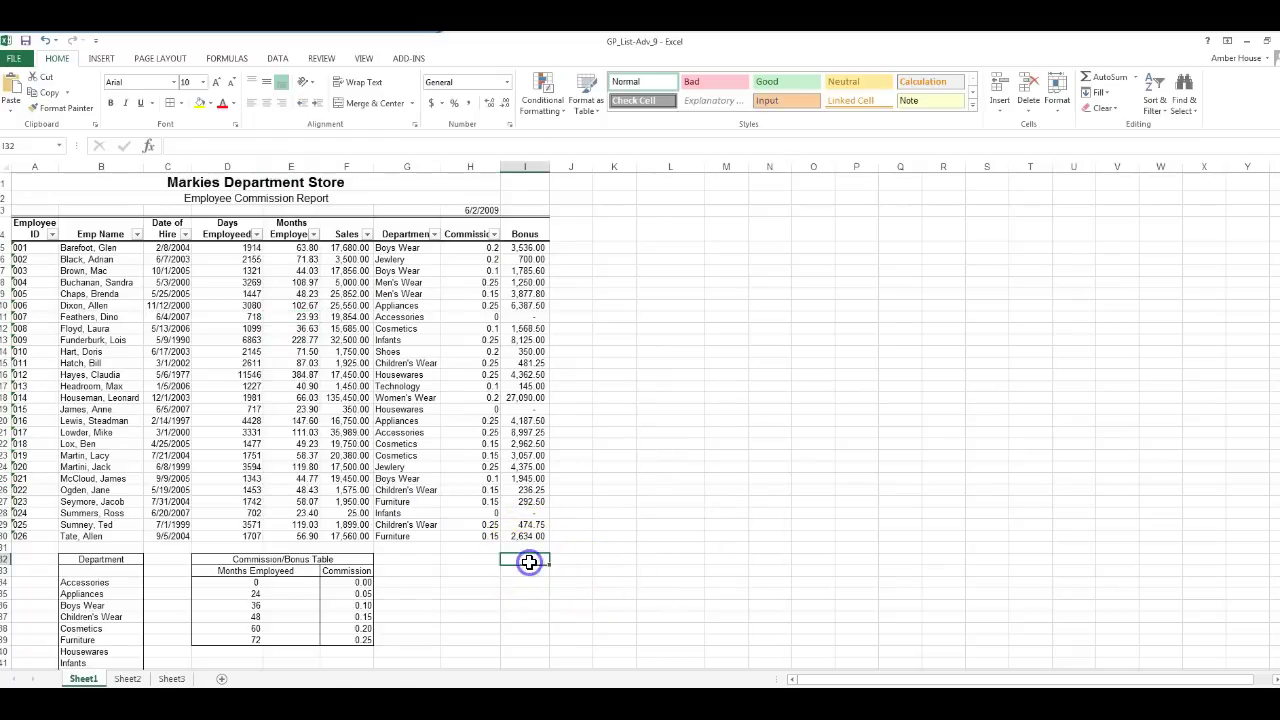
- Total the bonuses with =SUM(I5:I31) in I32 and make the 88,820.90 result bold
left_click(1102, 77)
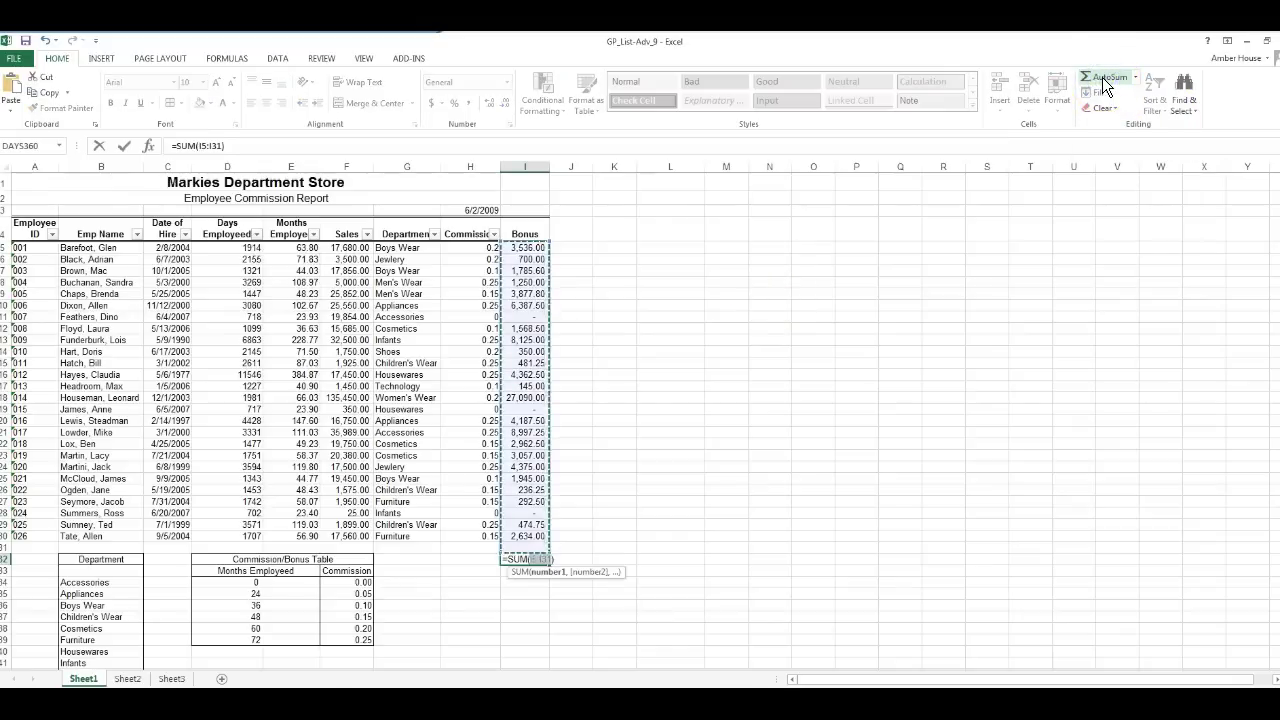
key("Return")
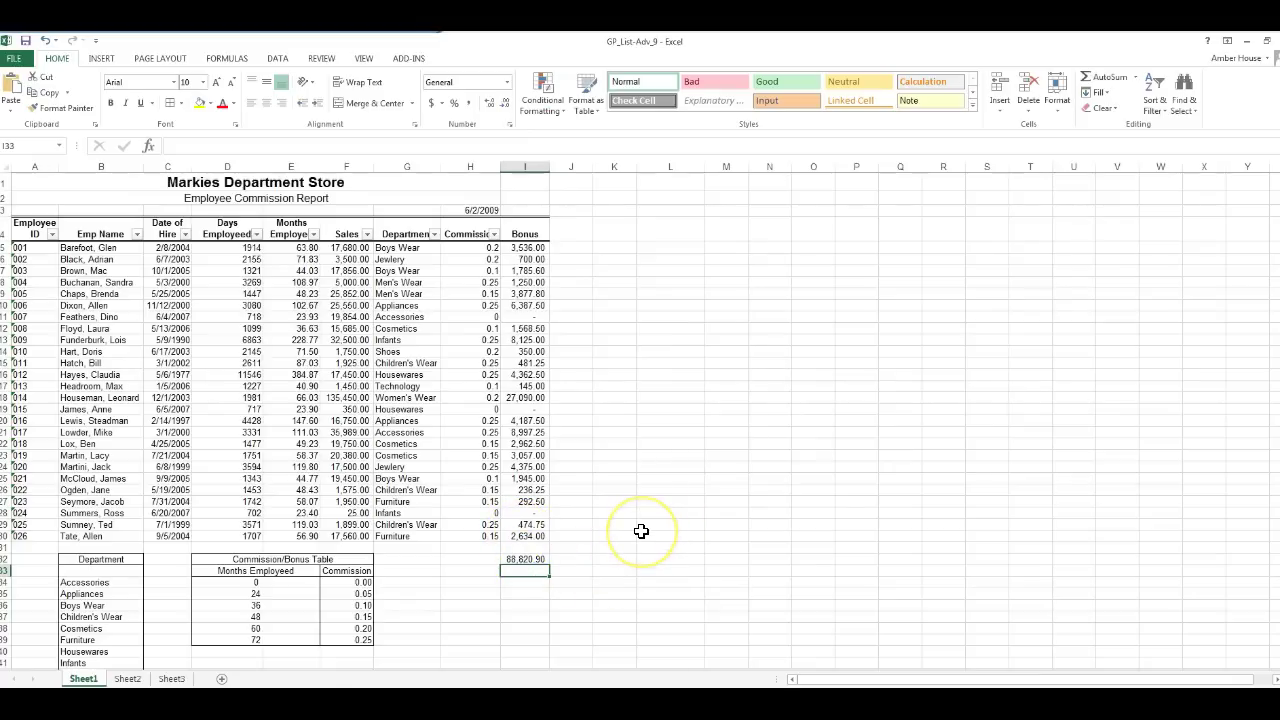
left_click(543, 559)
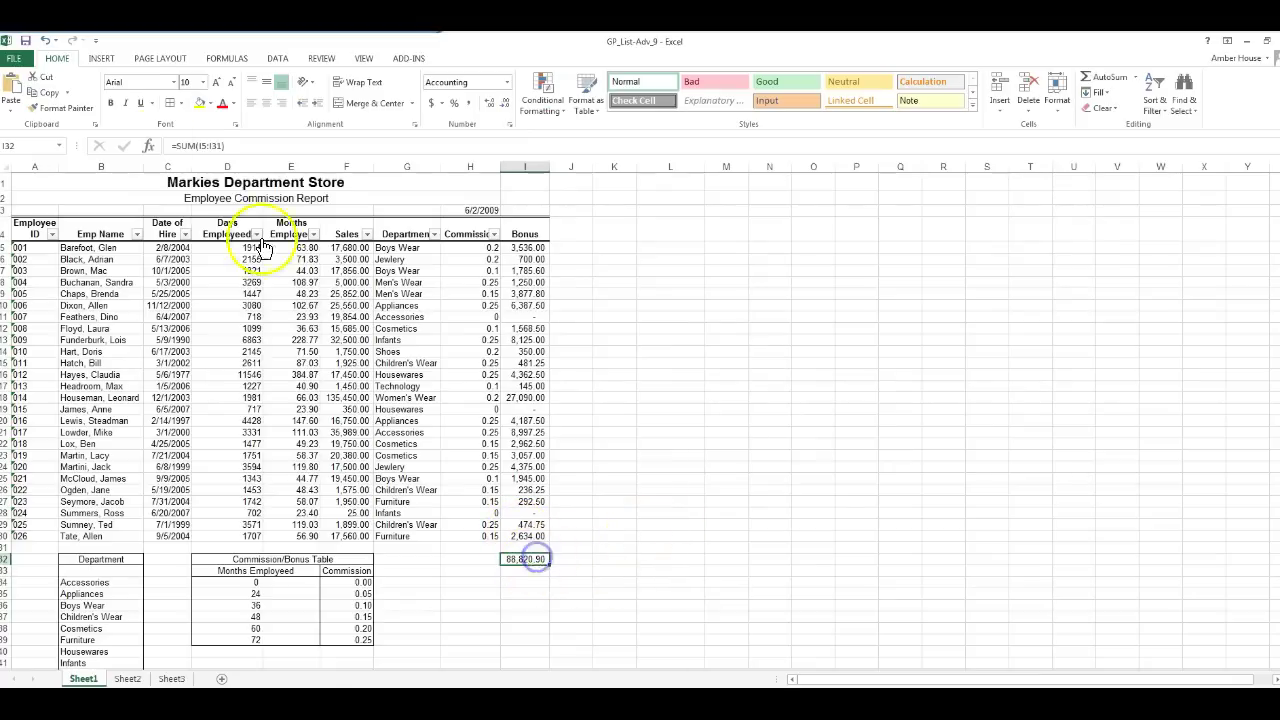
left_click(112, 103)
left_click(645, 524)
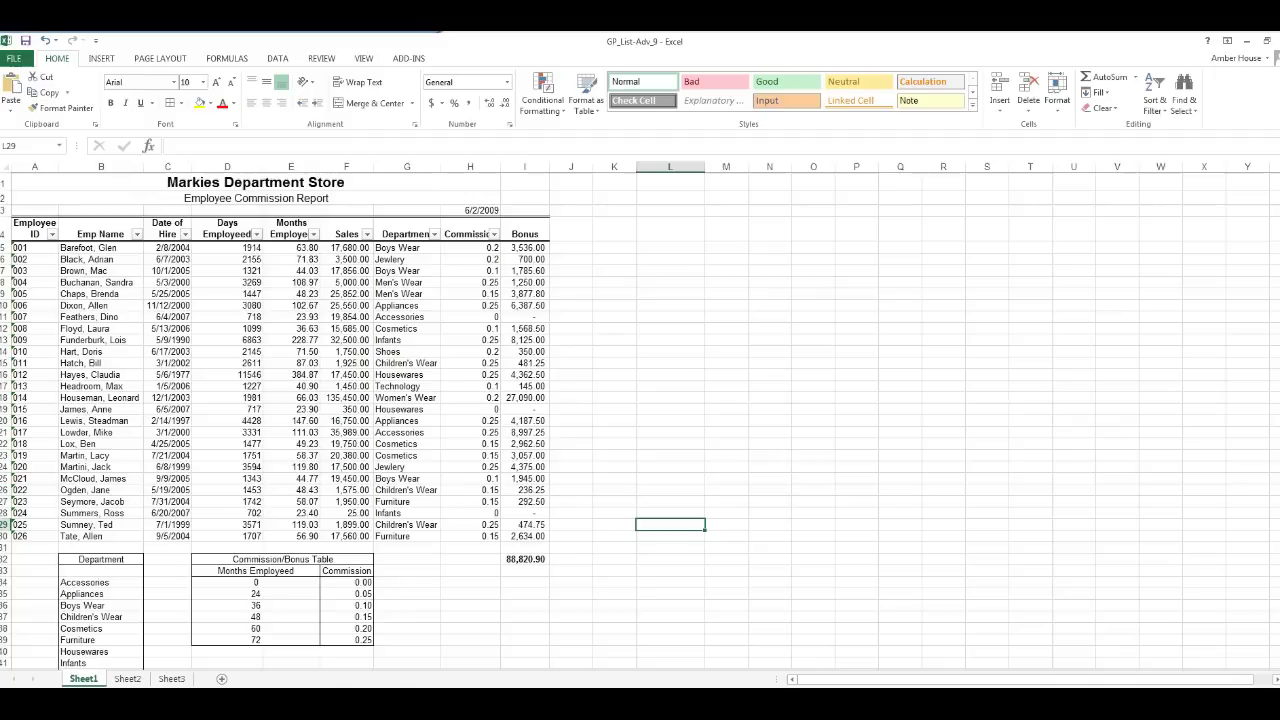
left_click(37, 637)
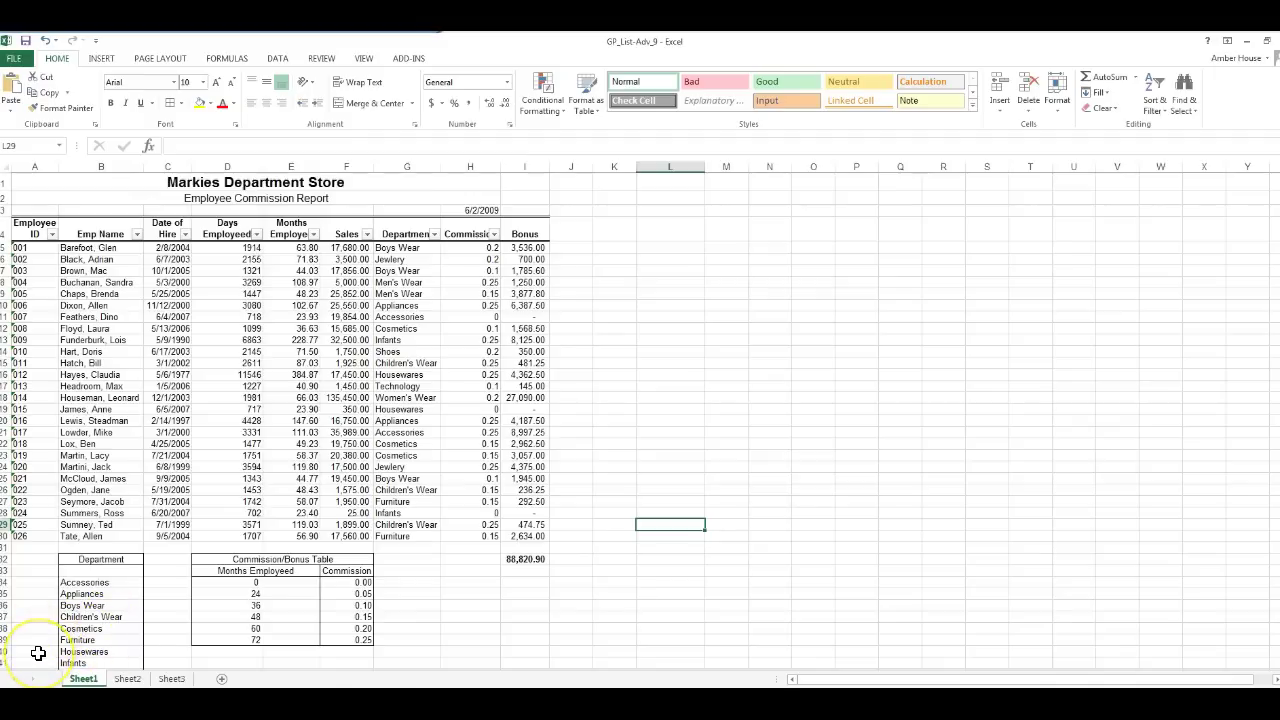